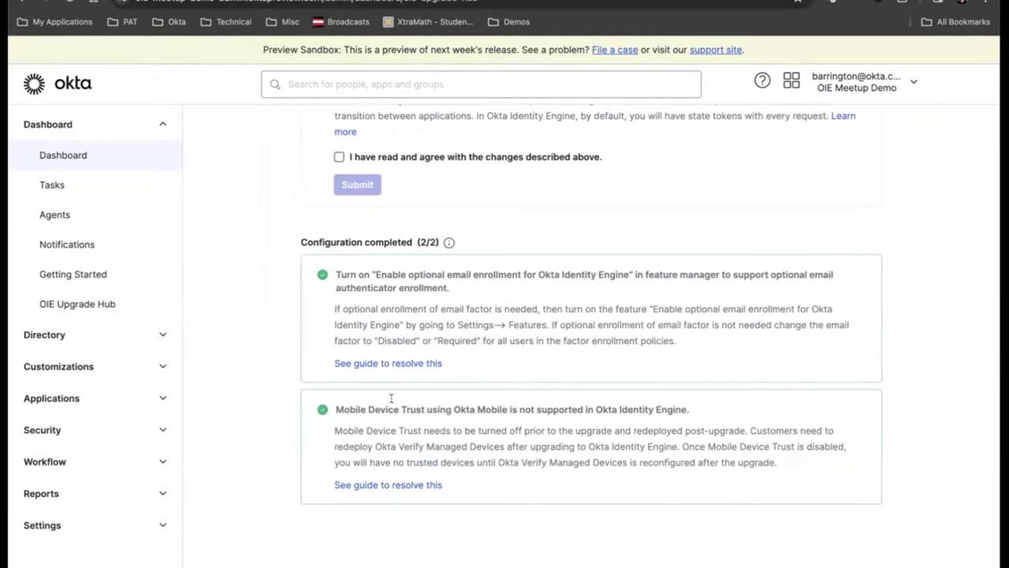
Step: Agree to and submit both upgrade acknowledgements, for email authenticator auto-enrollment and for State Token All Flows
scroll(501, 307, "up", 3)
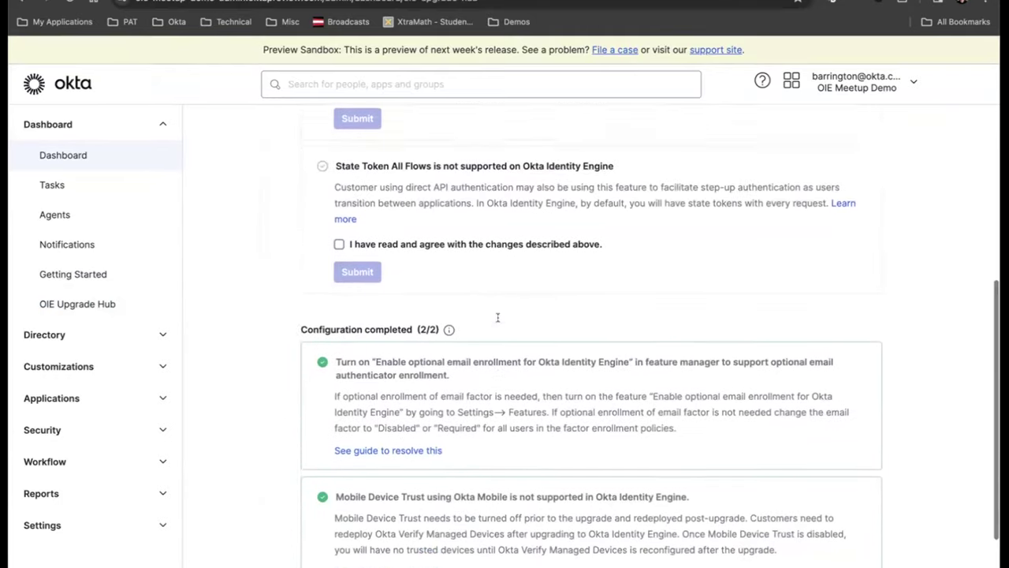
scroll(498, 317, "up", 1)
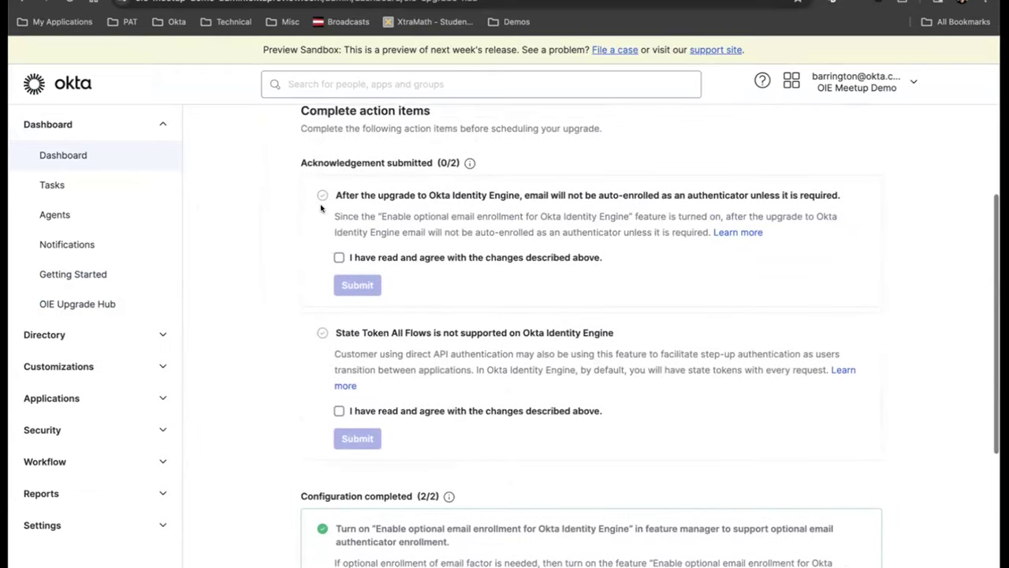
left_click(338, 257)
left_click(377, 289)
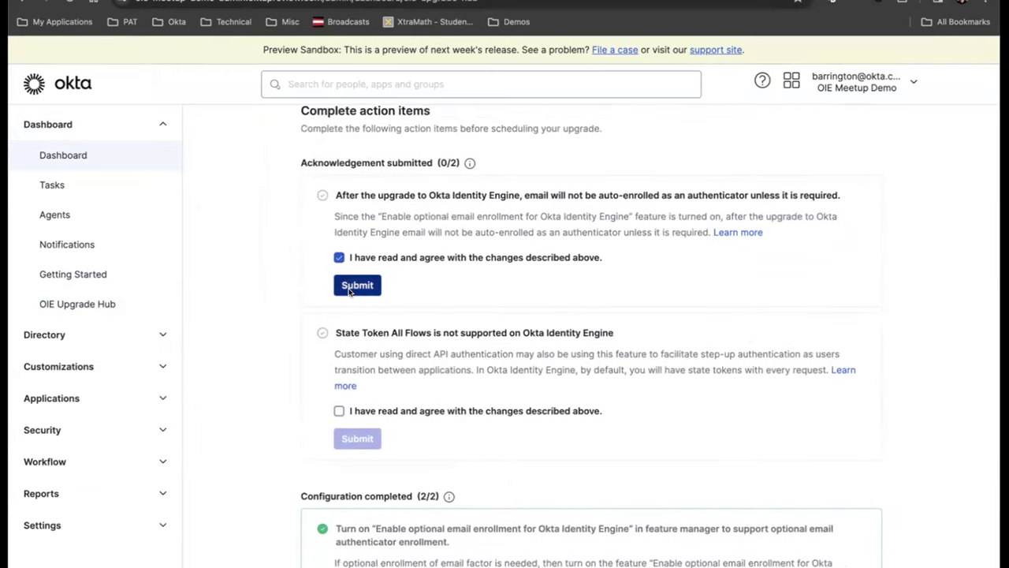
left_click(339, 374)
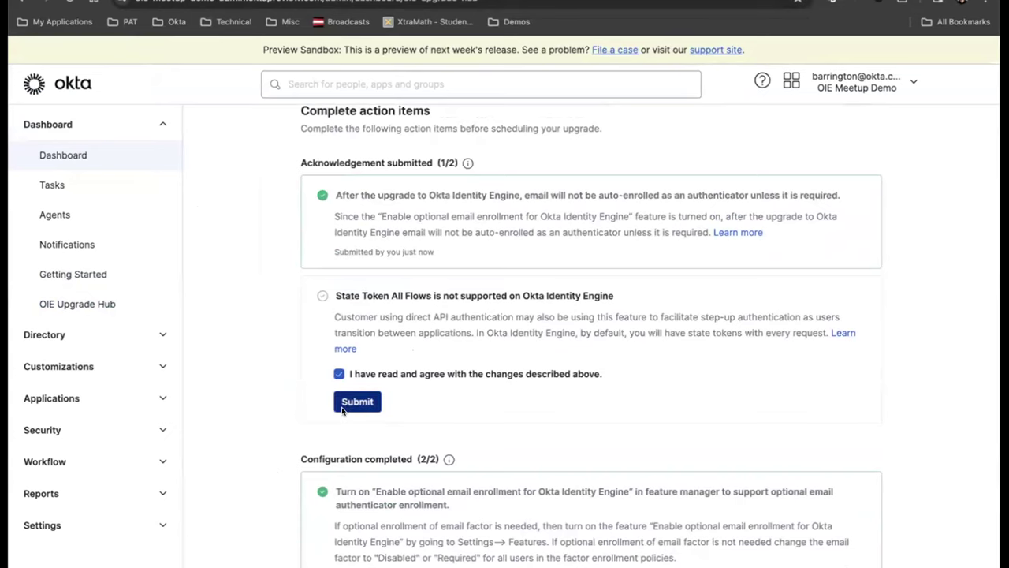
left_click(357, 402)
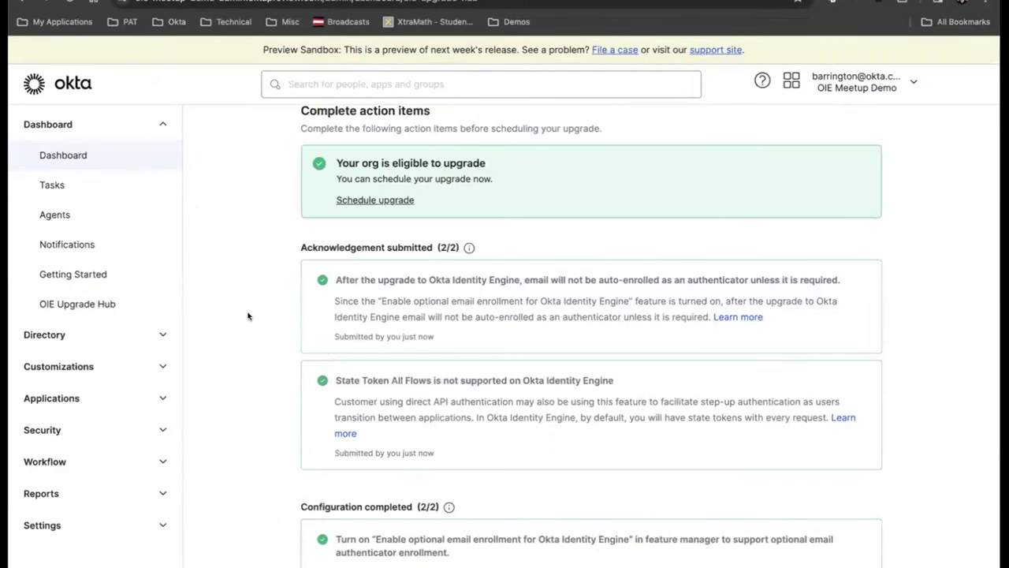
Step: Review the upgrade eligibility notice, the submitted acknowledgements and the completed configuration items
scroll(480, 356, "down", 2)
scroll(479, 356, "up", 2)
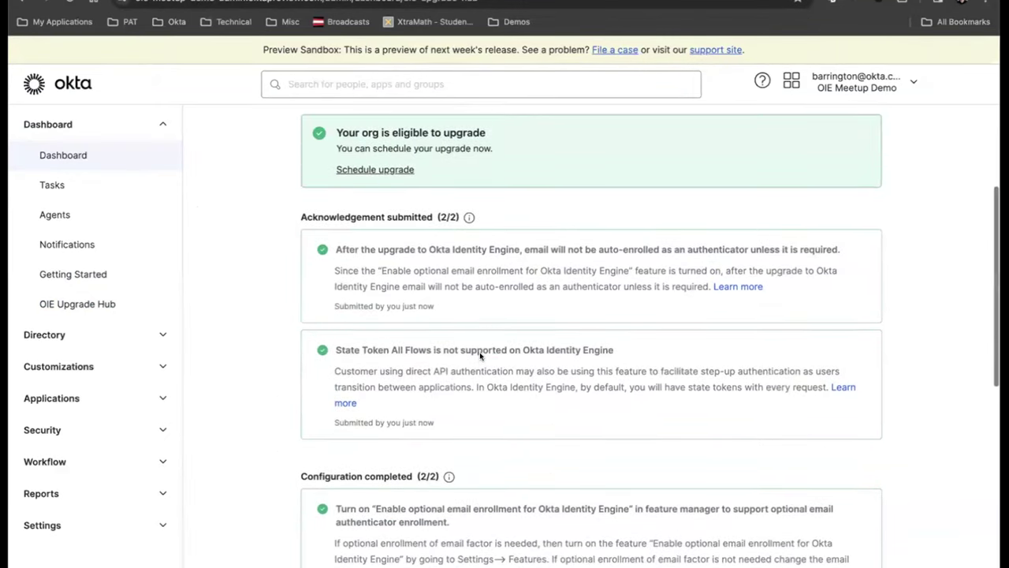
scroll(551, 347, "up", 2)
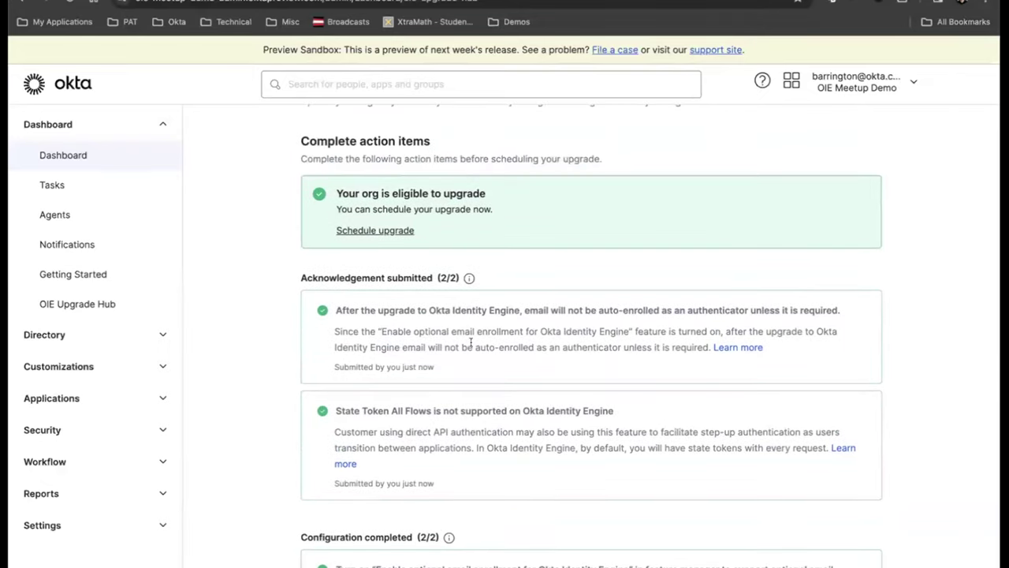
scroll(470, 347, "down", 3)
scroll(490, 275, "down", 5)
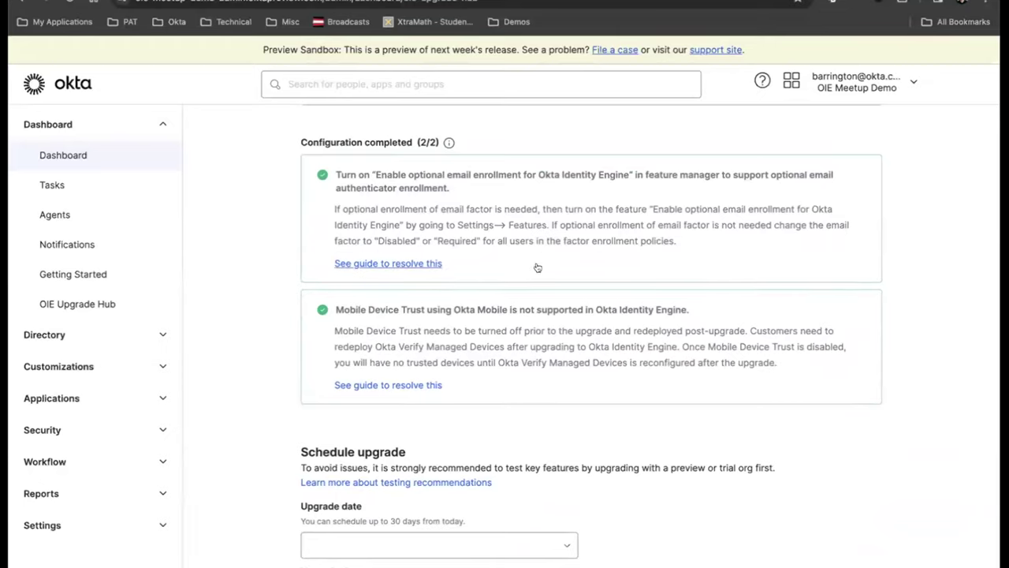
scroll(536, 265, "up", 3)
scroll(510, 299, "up", 2)
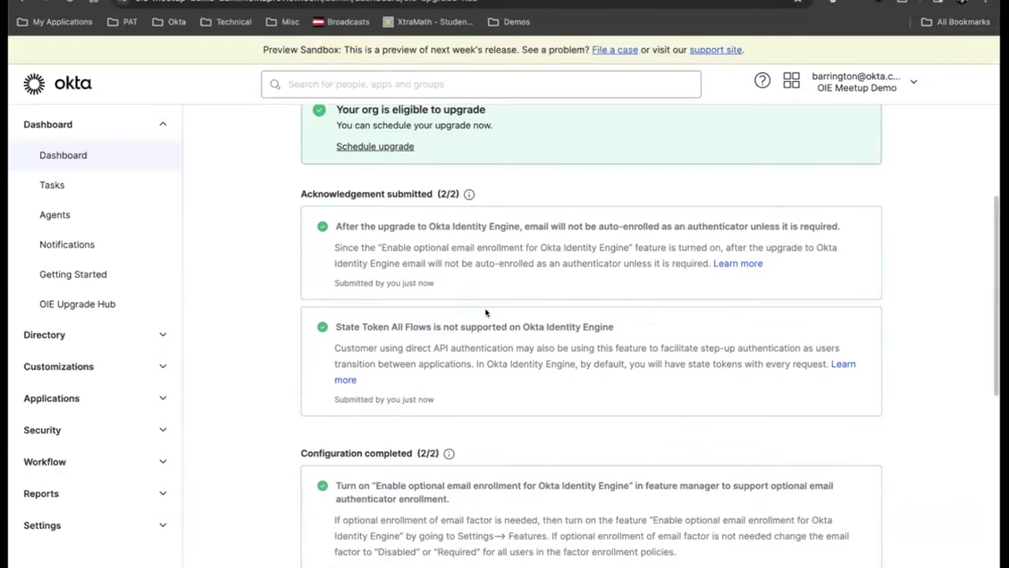
scroll(572, 292, "up", 1)
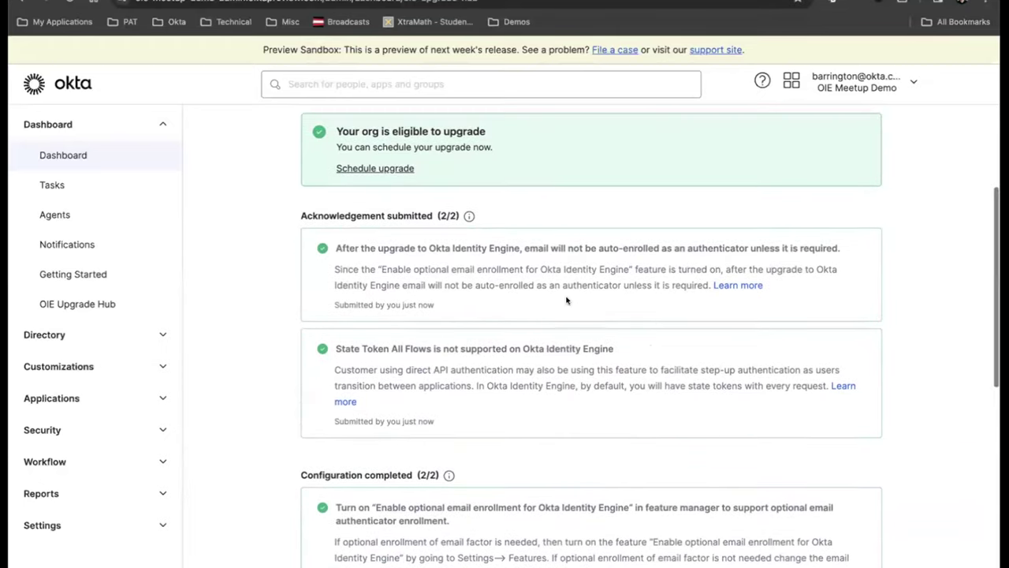
Step: View the help article about the email auto-enrollment change, close it and recheck the action items in the upgrade hub
left_click(720, 287)
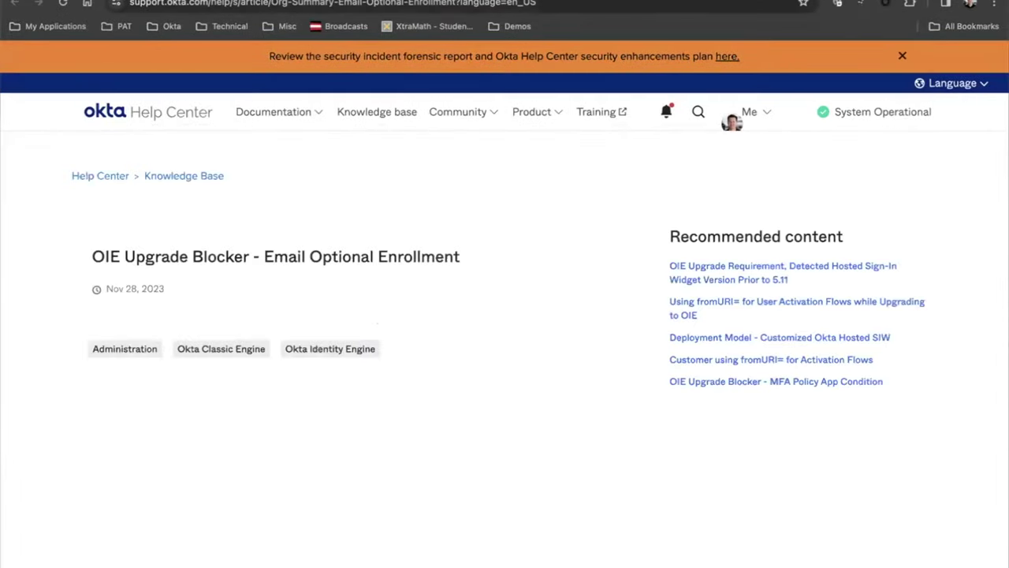
key("ctrl+w")
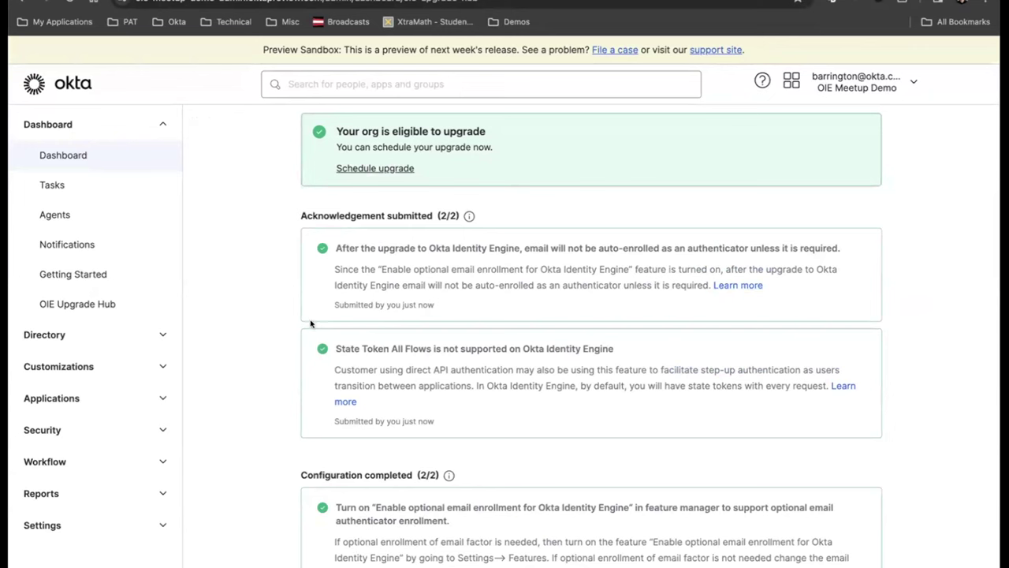
scroll(311, 323, "down", 4)
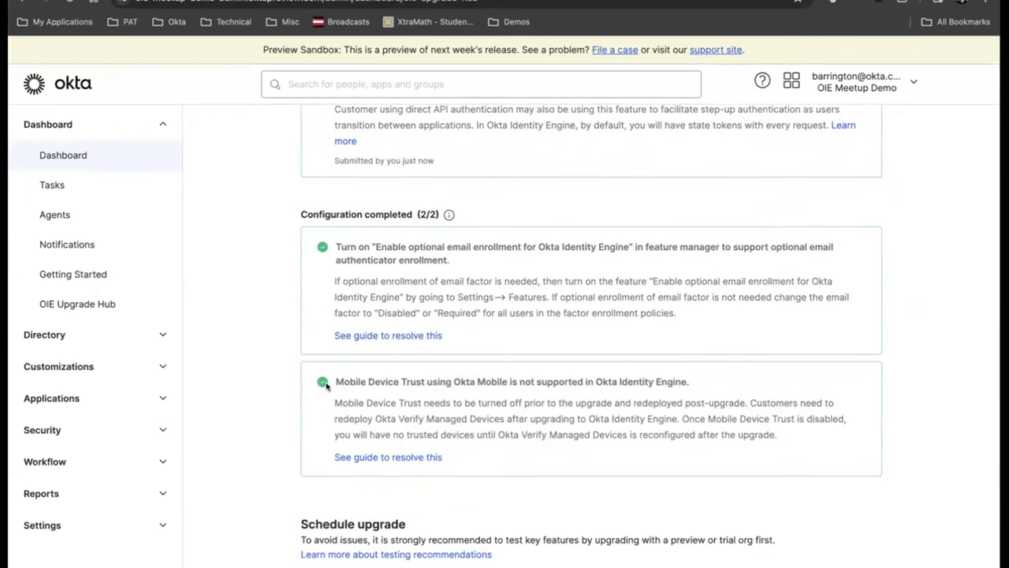
scroll(326, 384, "up", 5)
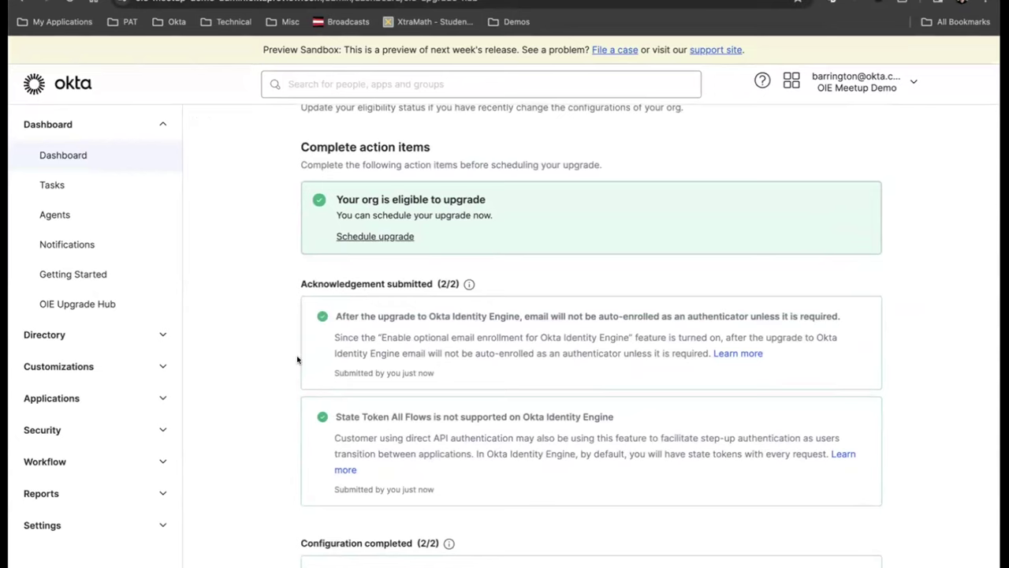
Step: Schedule the Okta Identity Engine upgrade for Thursday, February 8, 2024 at 3:00 PM EST
scroll(297, 360, "down", 8)
scroll(299, 367, "down", 2)
left_click(470, 321)
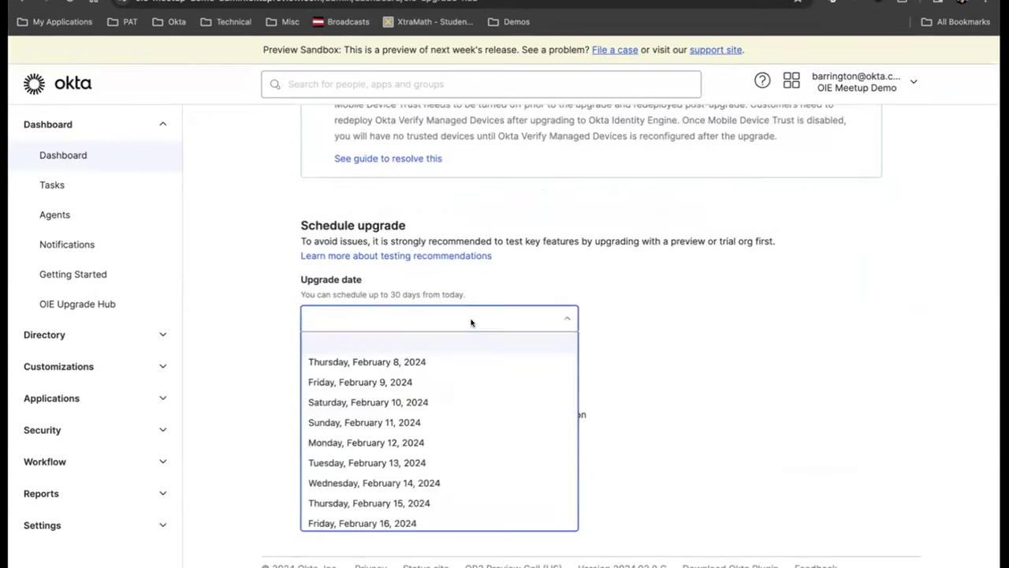
left_click(369, 361)
left_click(333, 384)
scroll(351, 533, "down", 3)
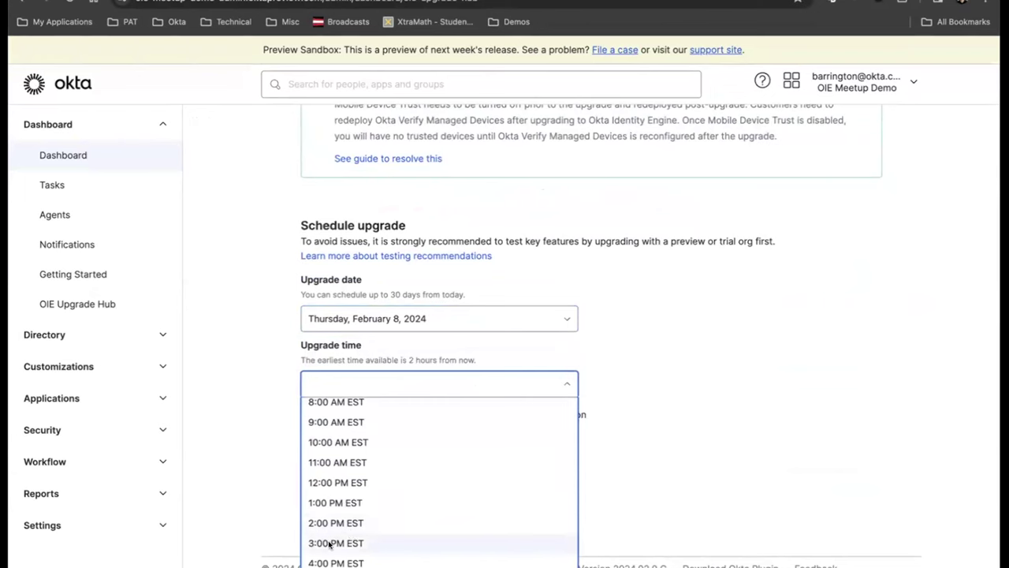
left_click(329, 544)
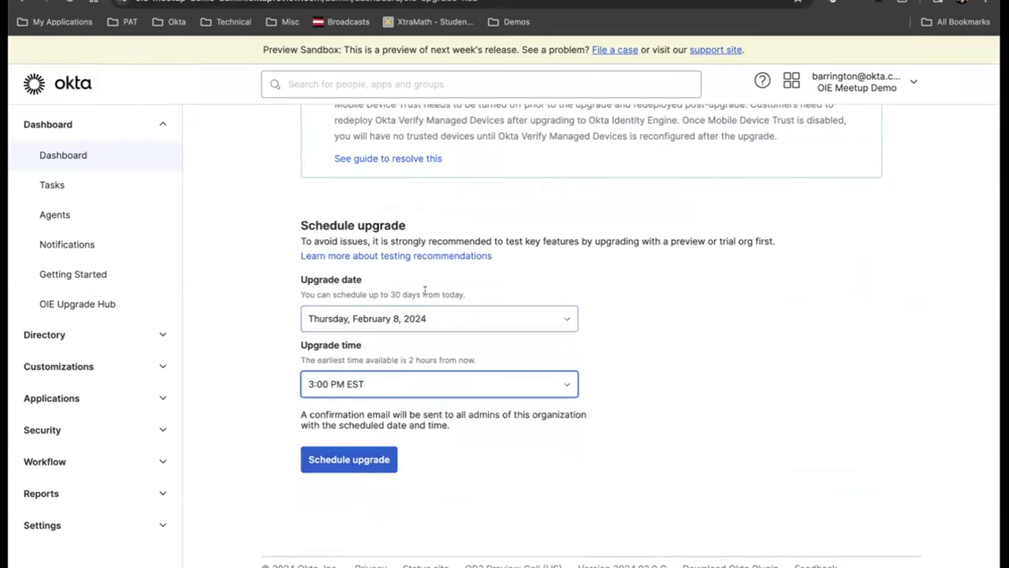
left_click(348, 464)
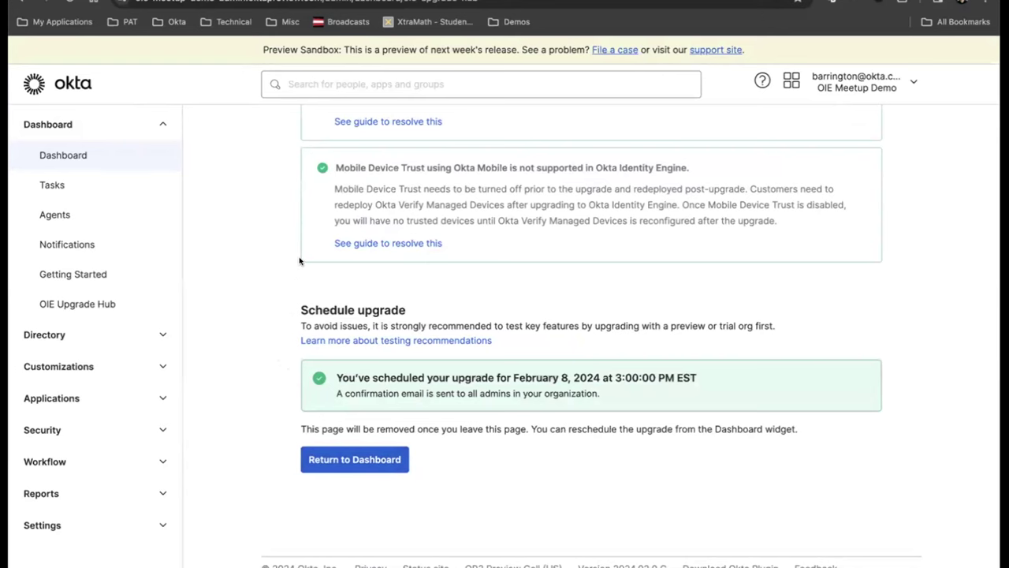
Step: Open the Applications list, dismiss the rockstar overlay and look through the active apps
scroll(298, 275, "up", 8)
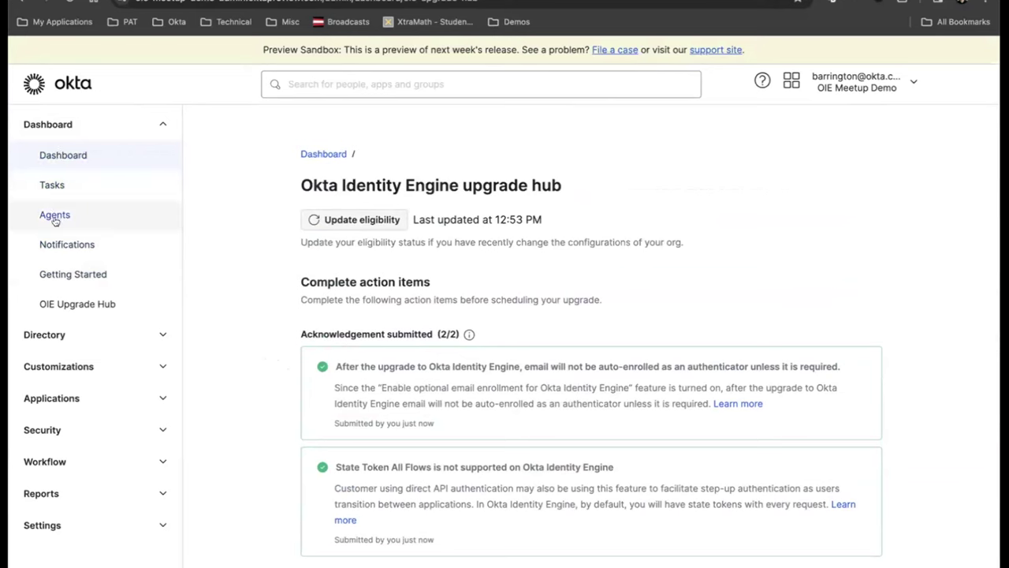
left_click(49, 335)
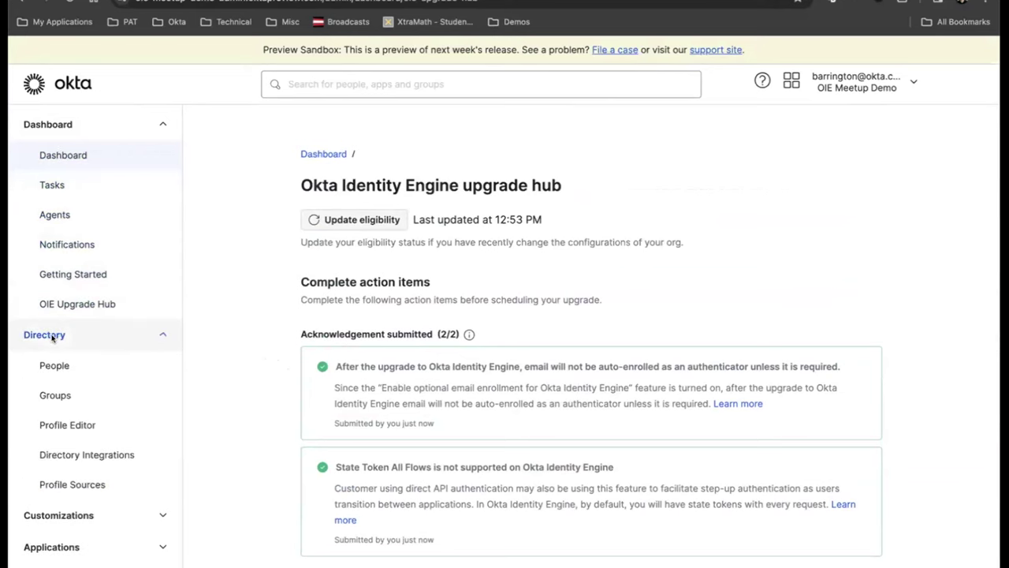
left_click(51, 546)
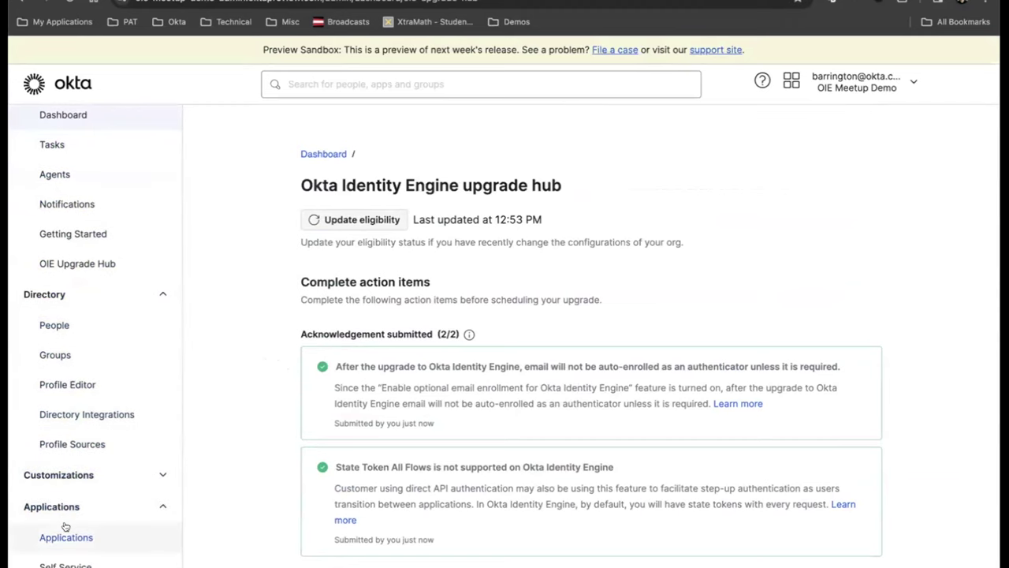
left_click(66, 528)
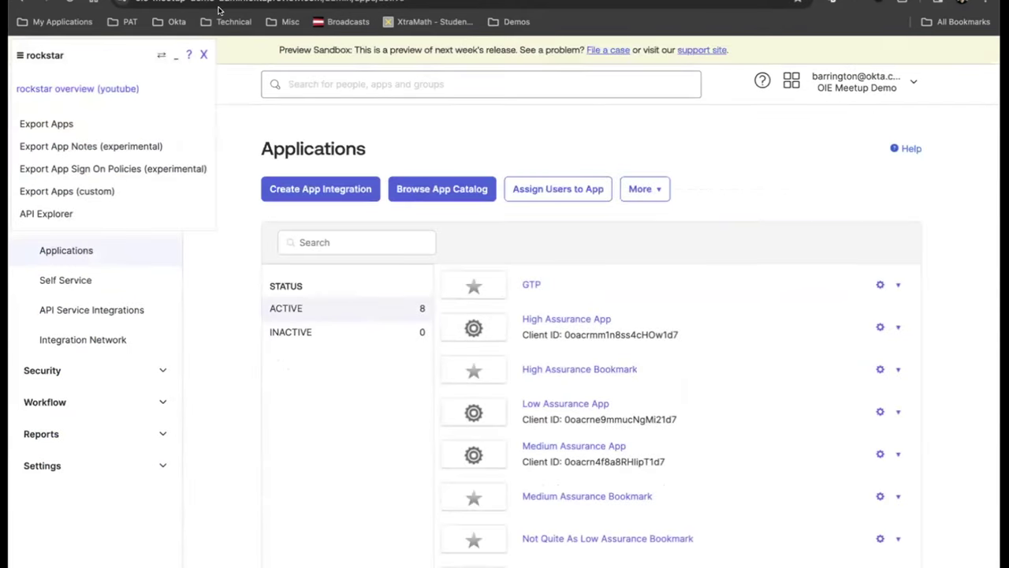
left_click(203, 56)
scroll(402, 412, "down", 1)
scroll(402, 411, "down", 3)
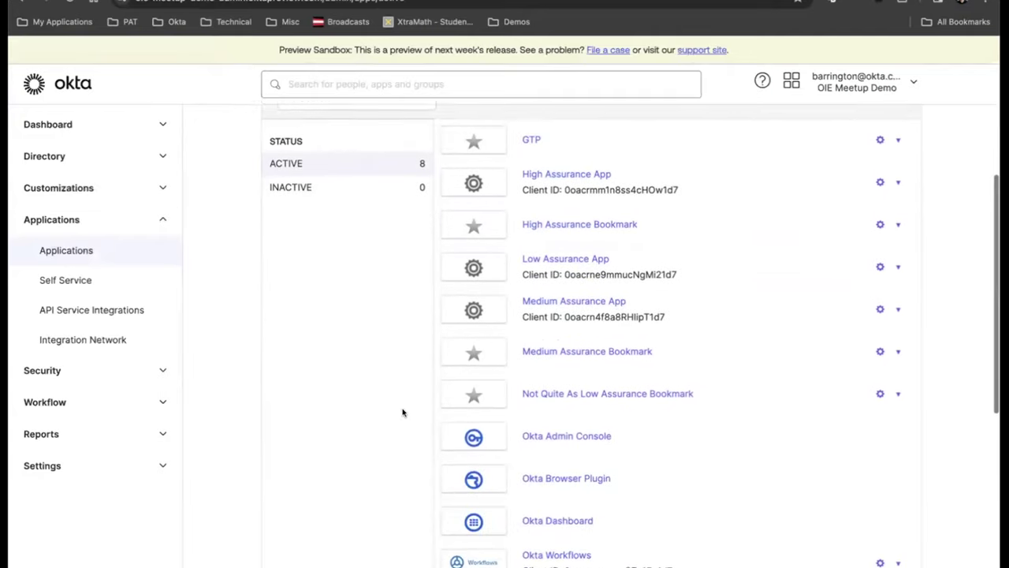
scroll(403, 412, "up", 3)
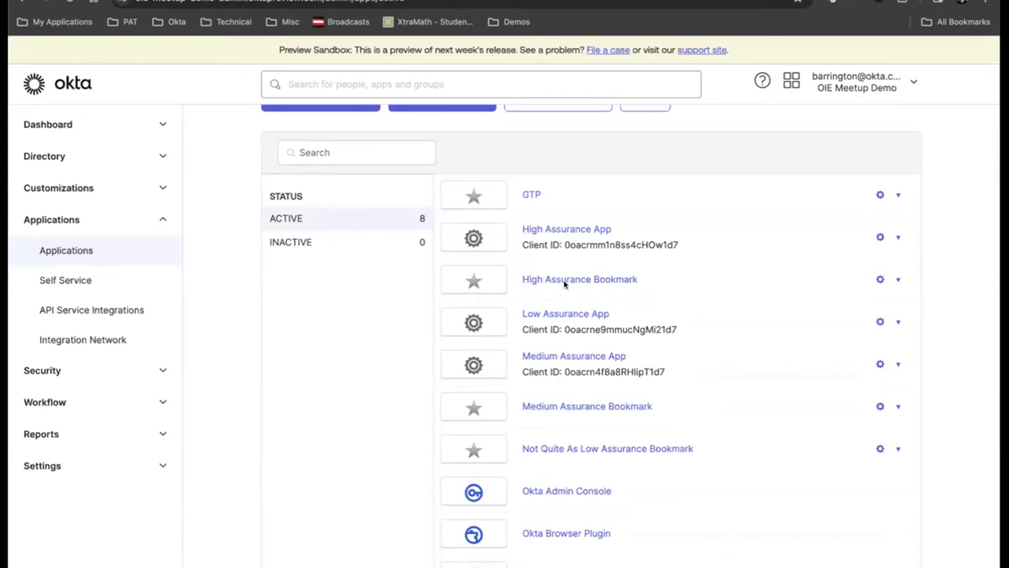
Step: Examine the sign-on policy rules of the High Assurance App
left_click(558, 231)
left_click(344, 228)
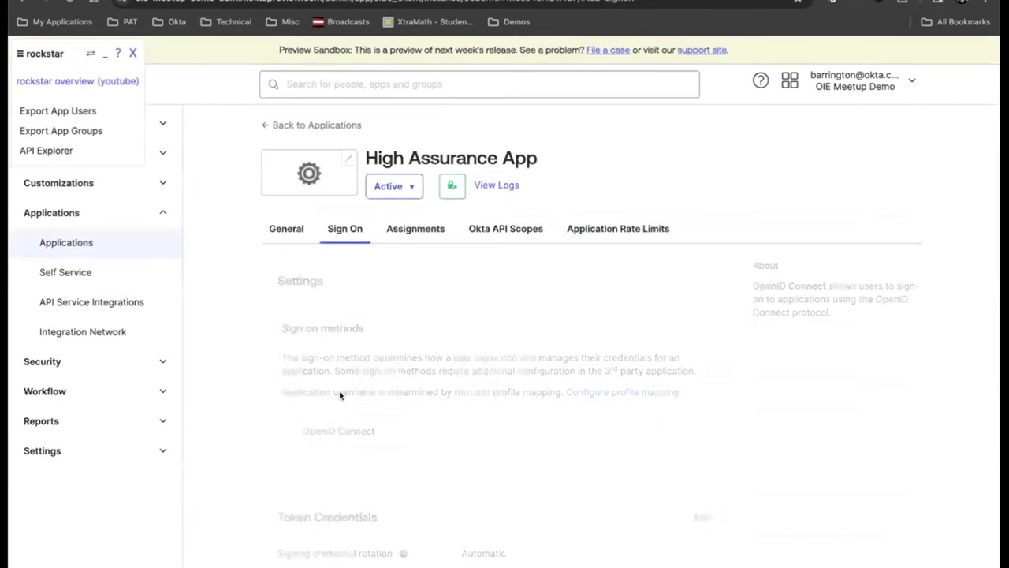
scroll(341, 394, "down", 10)
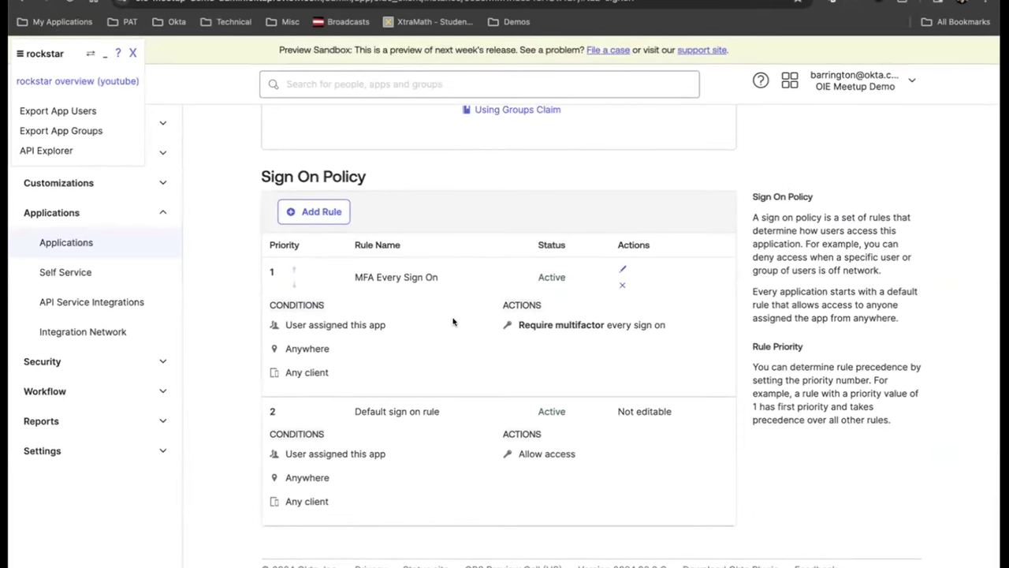
scroll(451, 320, "up", 10)
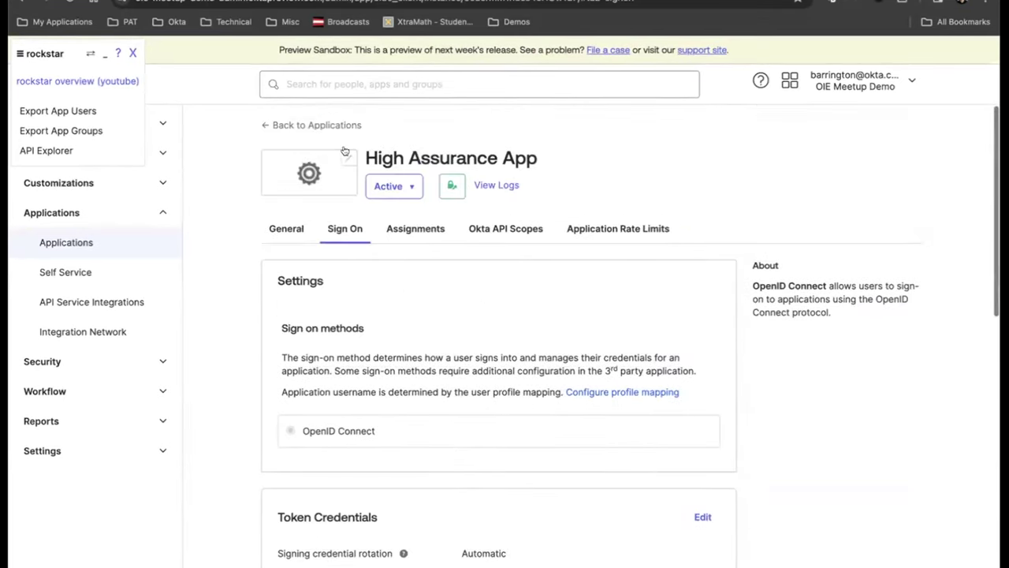
Step: Return to the applications list and examine the sign-on policy rules of the Medium Assurance App
left_click(337, 132)
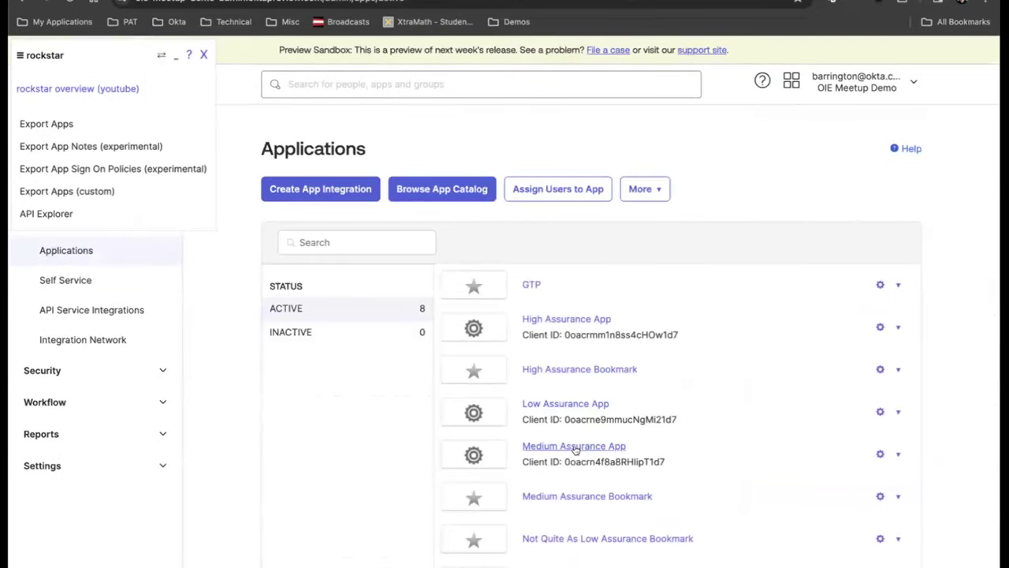
scroll(577, 449, "down", 3)
left_click(561, 339)
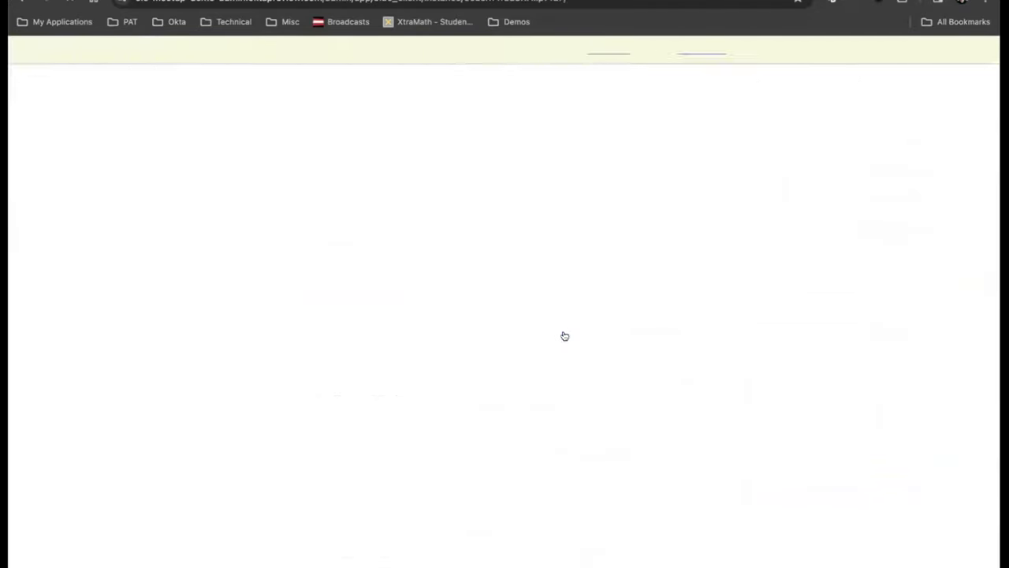
left_click(335, 228)
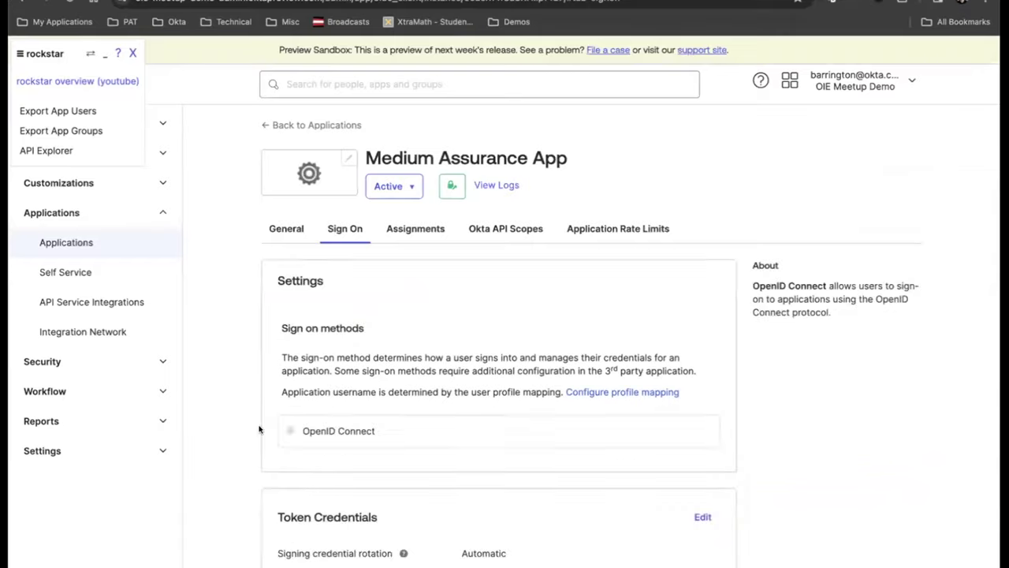
scroll(259, 429, "down", 3)
scroll(260, 429, "down", 5)
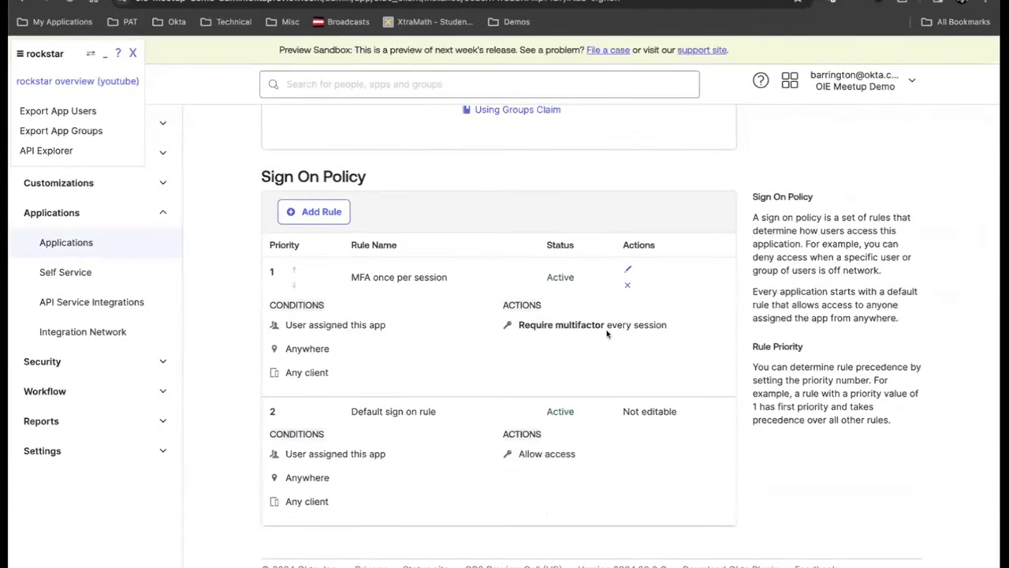
scroll(602, 328, "up", 8)
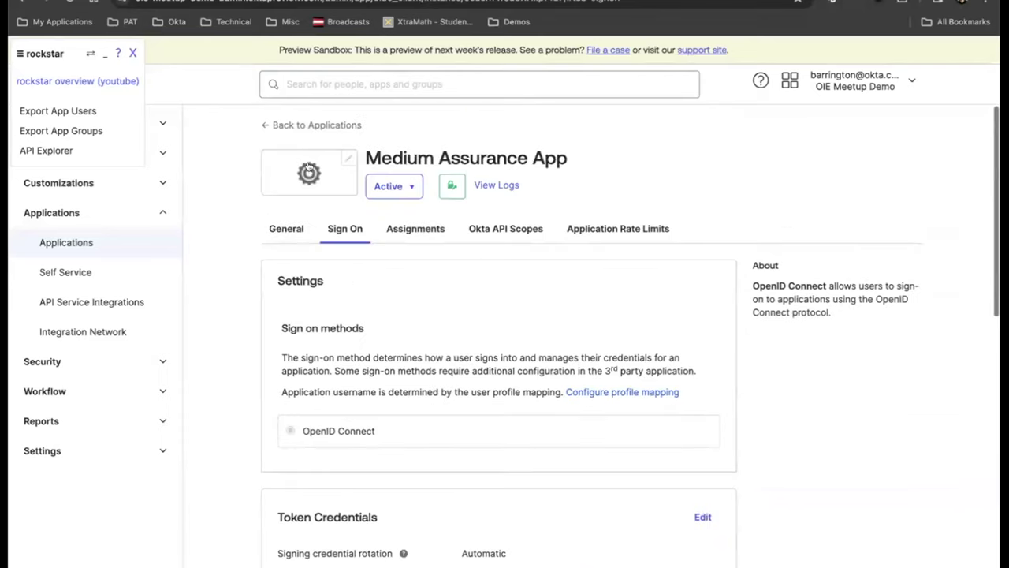
Step: Return to the applications list and examine the sign-on policy rules of the Low Assurance App
left_click(308, 126)
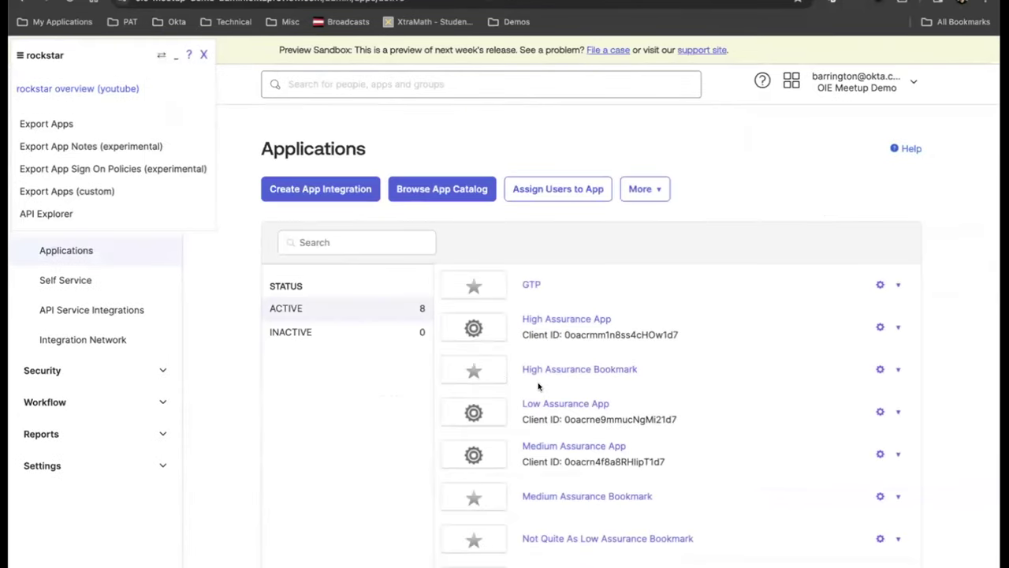
scroll(339, 378, "down", 2)
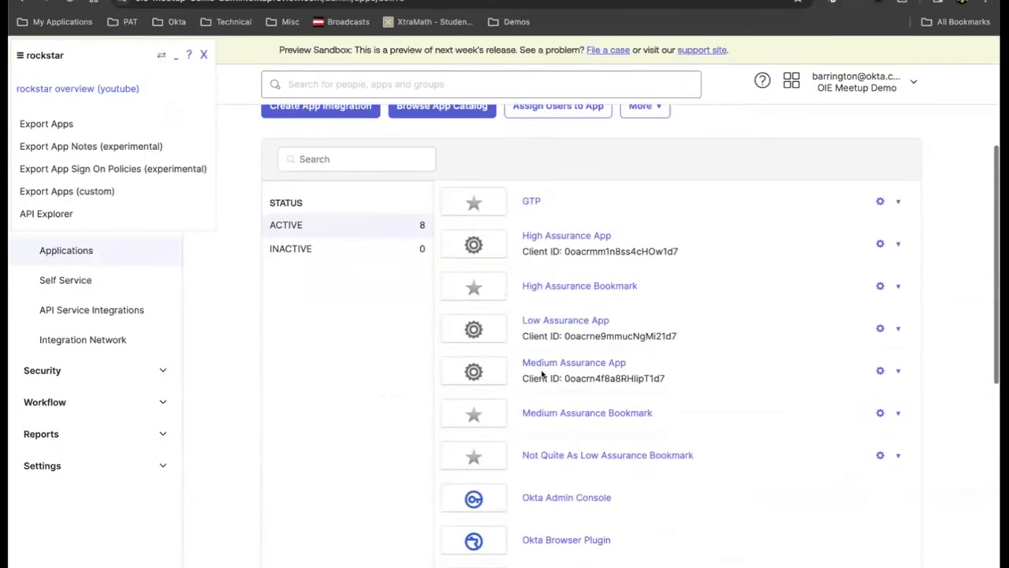
left_click(566, 322)
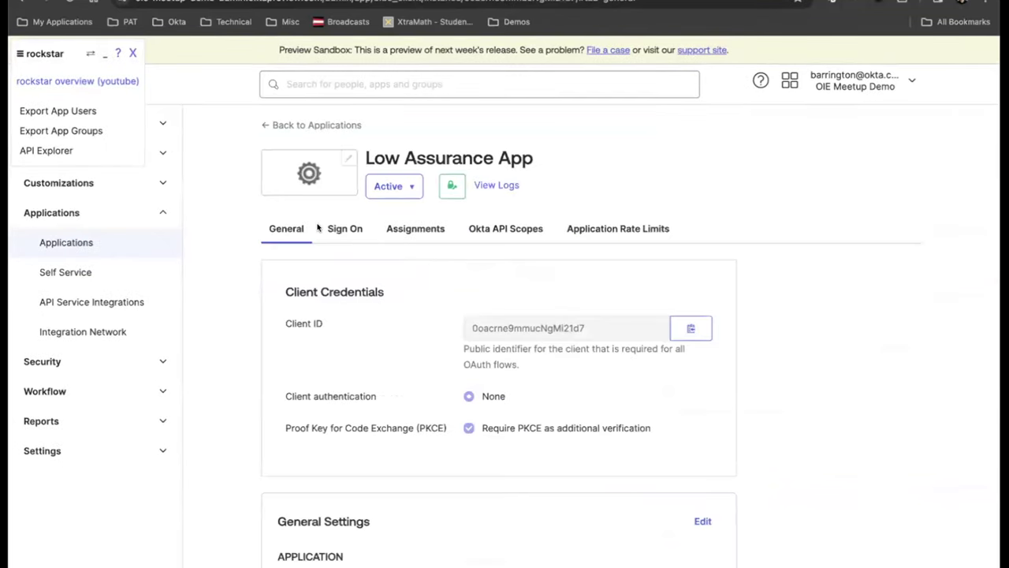
left_click(345, 228)
scroll(320, 426, "down", 10)
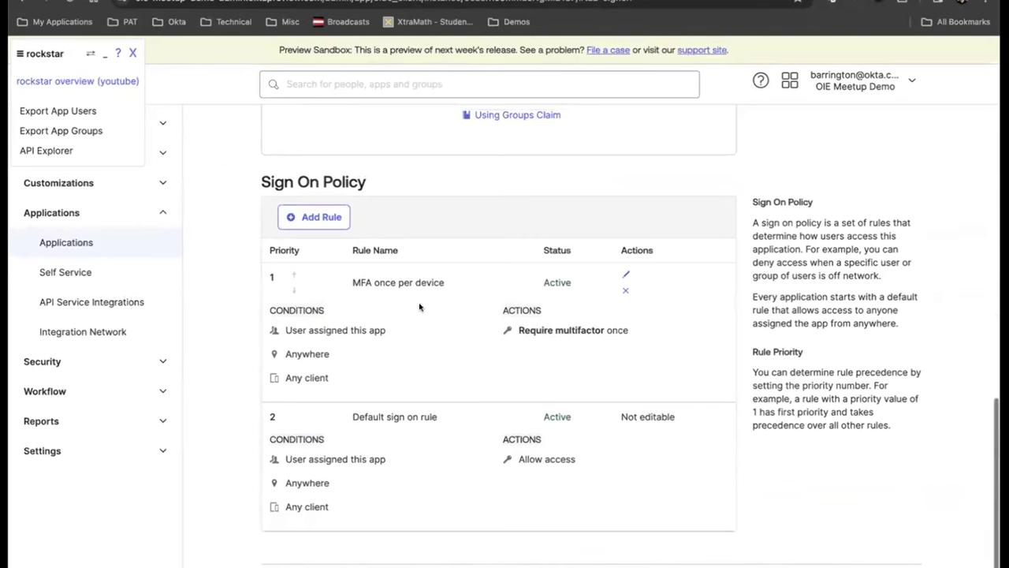
Step: Return to the applications list and examine the sign-on policy rules of the Not Quite As Low Assurance Bookmark
scroll(394, 279, "up", 15)
left_click(296, 129)
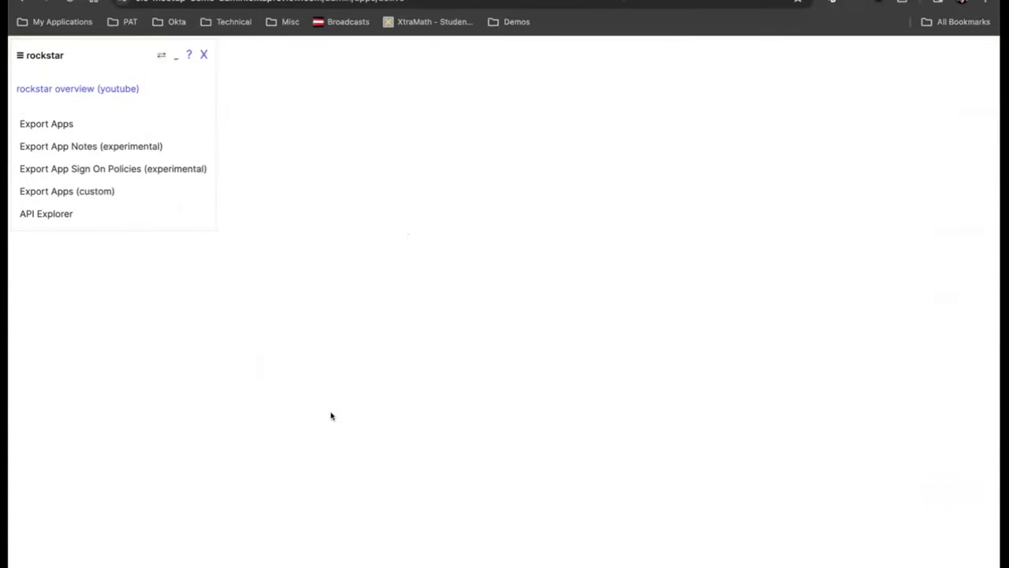
scroll(564, 410, "down", 2)
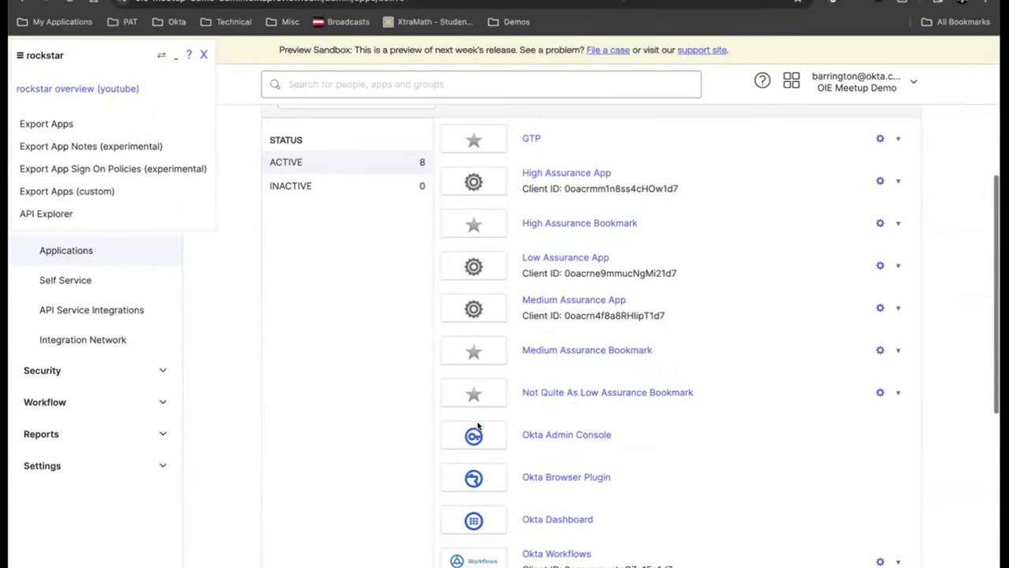
left_click(582, 393)
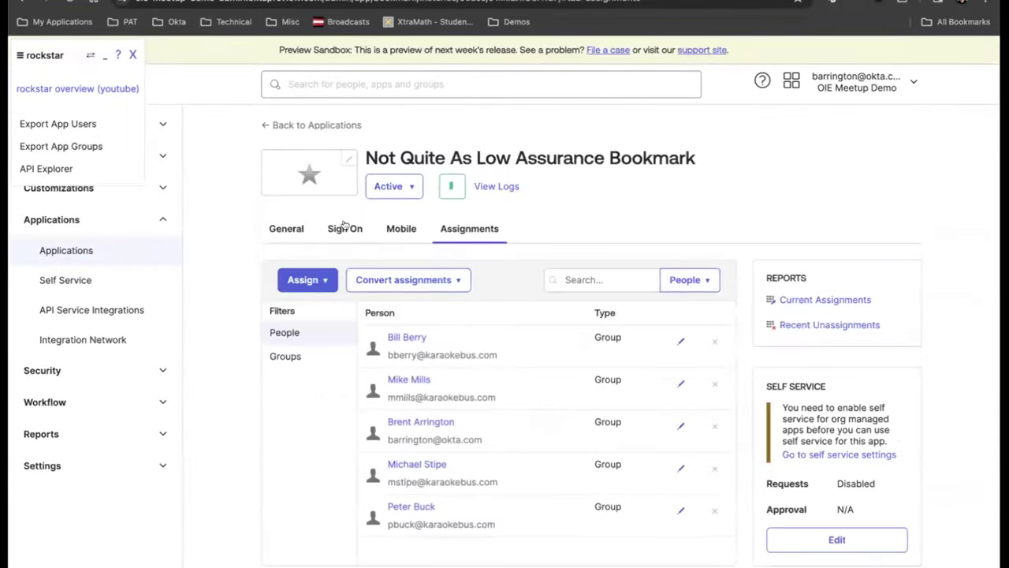
left_click(344, 227)
scroll(435, 460, "down", 5)
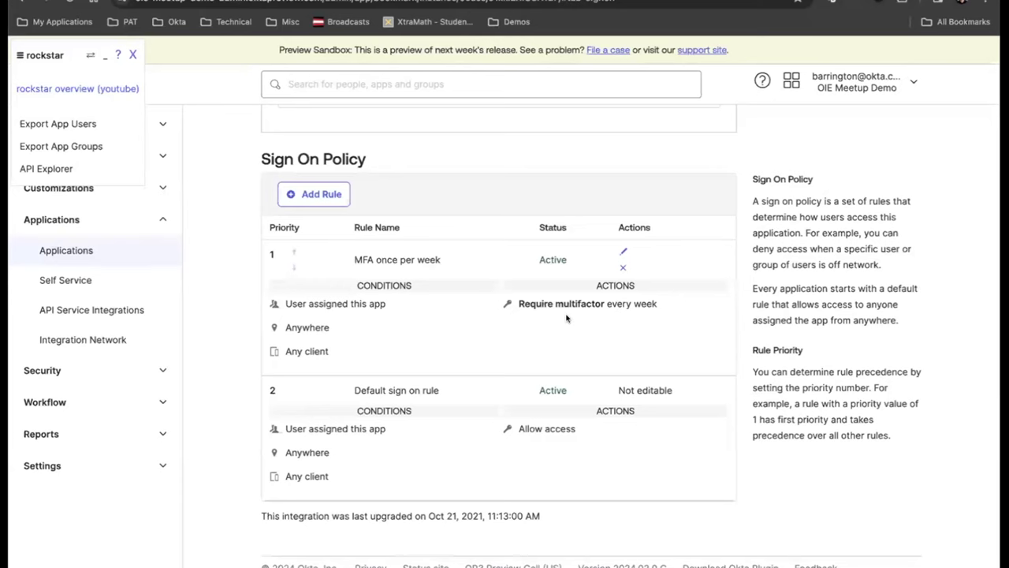
scroll(513, 326, "up", 5)
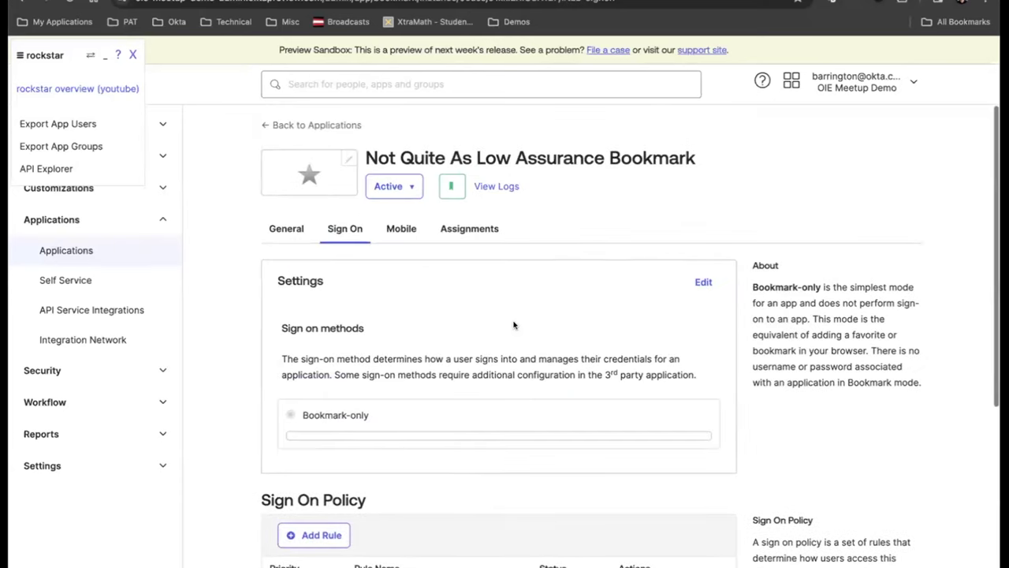
Step: Leave the bookmark app, dismiss the rockstar overlay and open the org's Okta sign-on policies in the authentication security settings
left_click(288, 125)
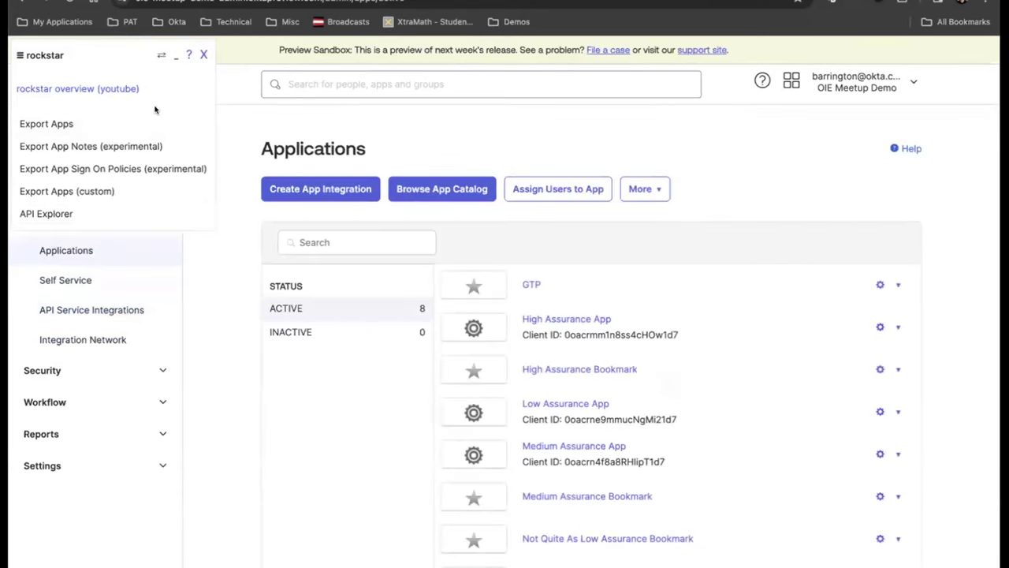
left_click(203, 56)
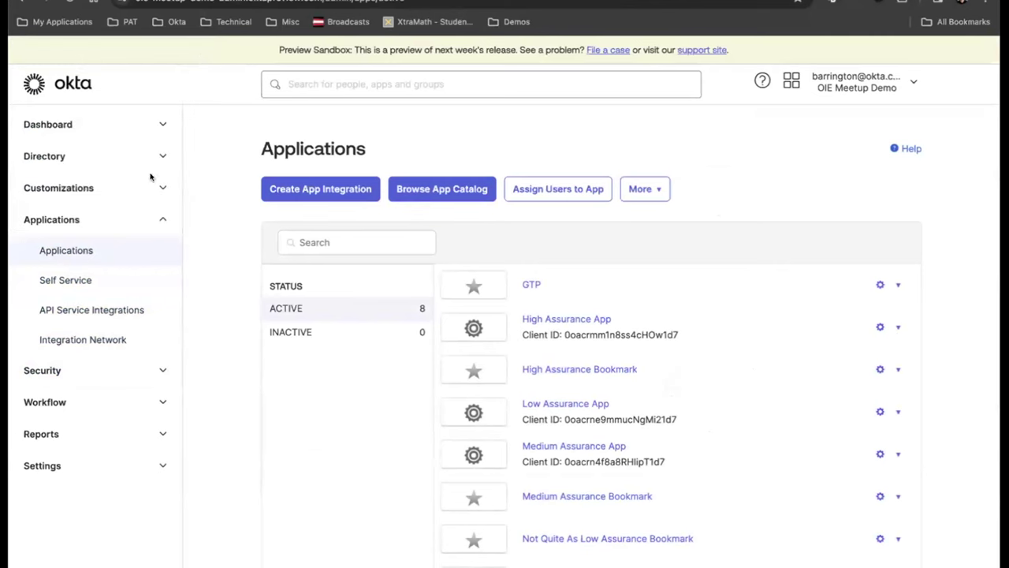
left_click(57, 370)
scroll(82, 473, "down", 5)
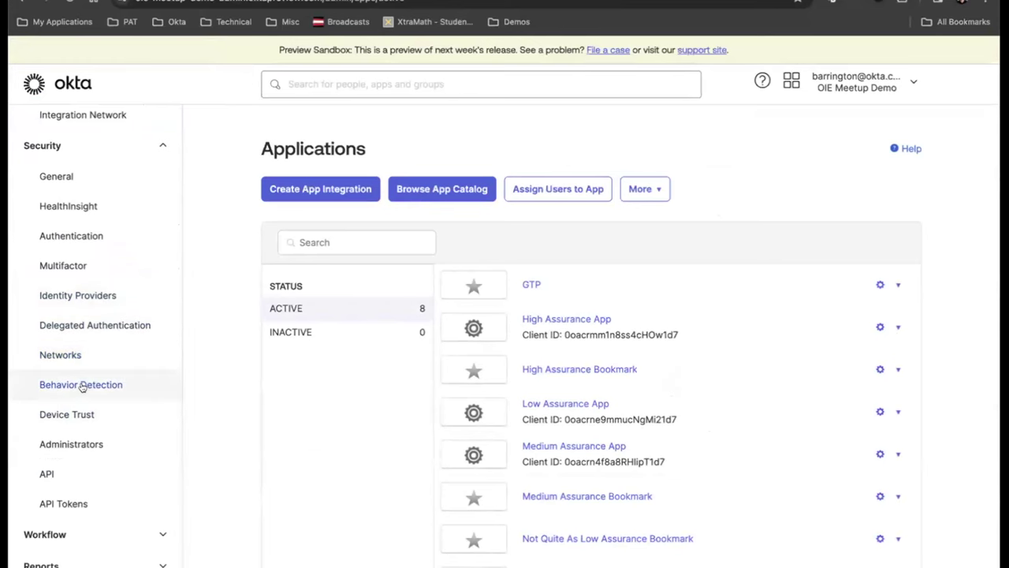
left_click(75, 238)
left_click(353, 182)
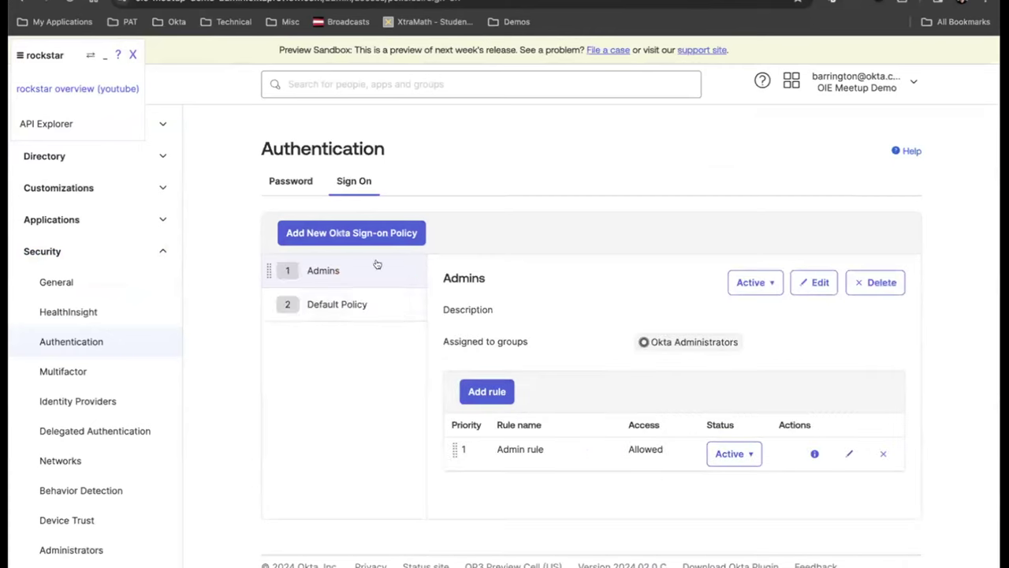
Step: Examine the conditions and MFA settings of the Admins policy's Admin rule without editing them, and view the Default Policy for sign-on
left_click(848, 453)
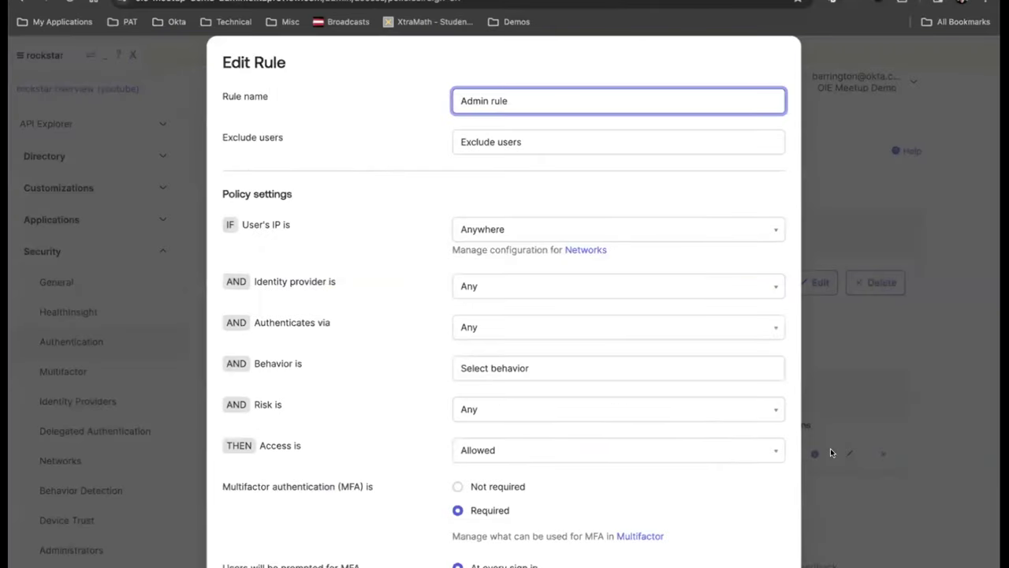
scroll(392, 446, "down", 3)
scroll(641, 360, "down", 2)
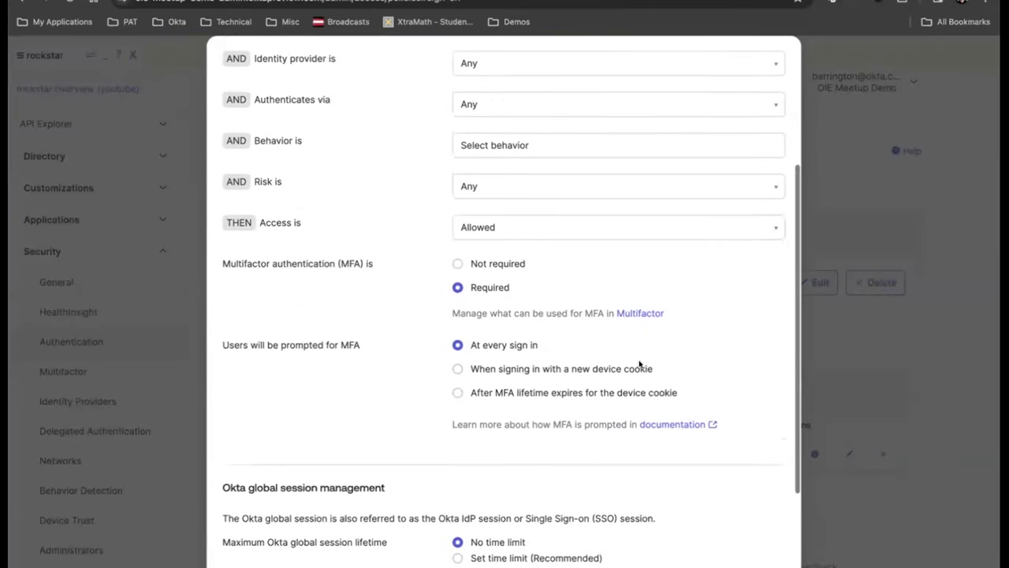
scroll(642, 360, "up", 5)
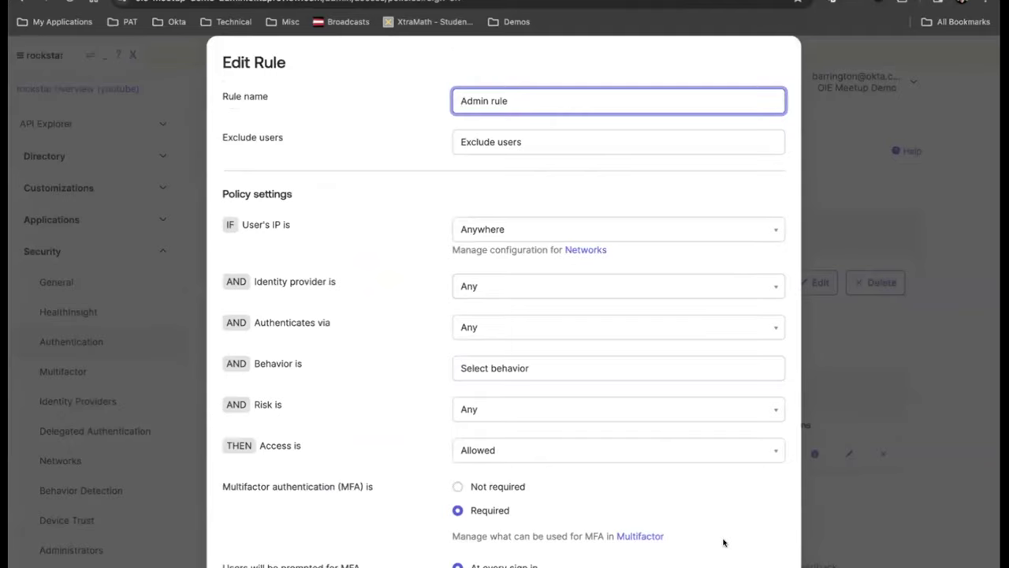
scroll(723, 542, "down", 8)
key("Escape")
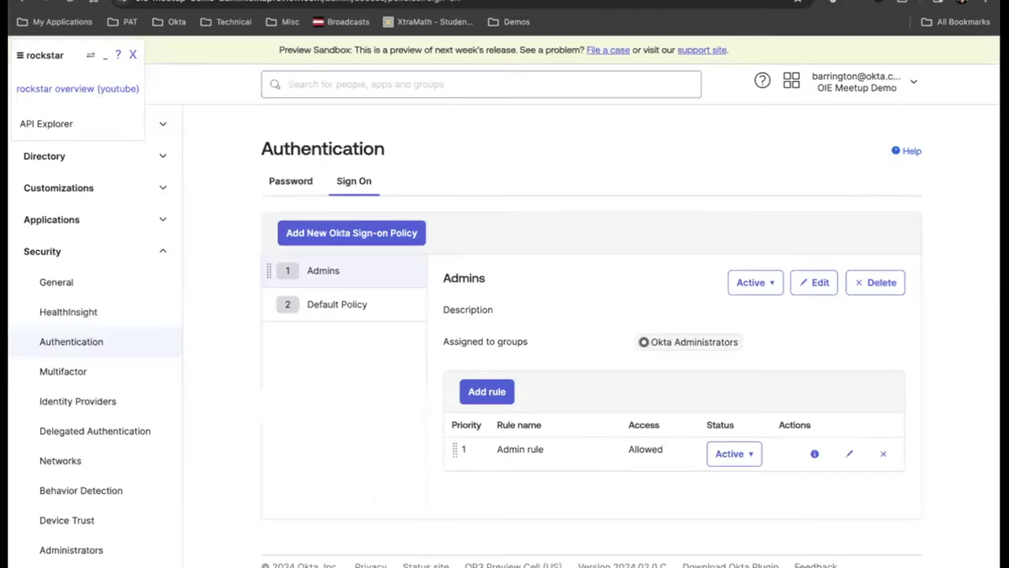
left_click(362, 305)
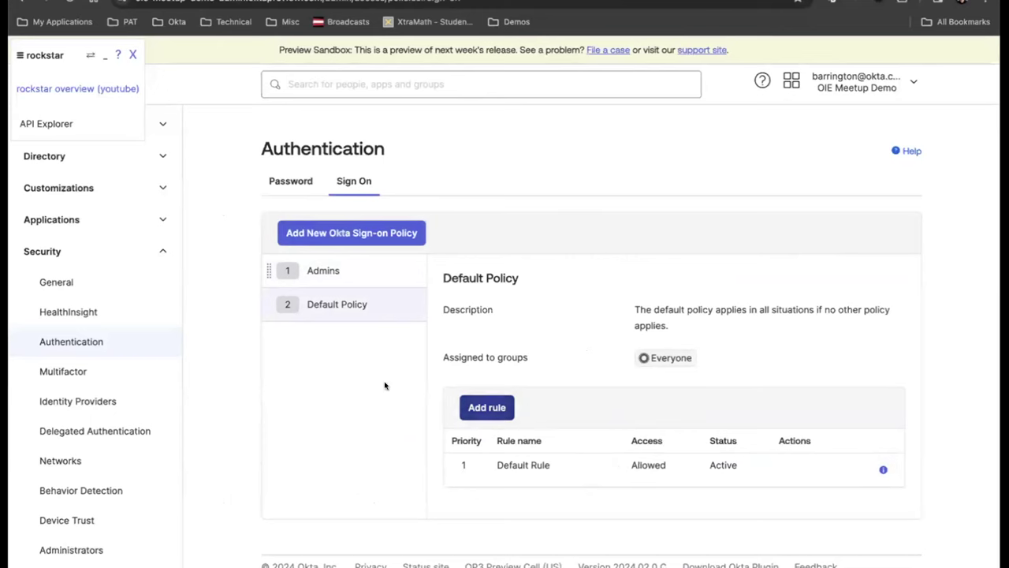
Step: Examine the default password policy's password settings, lockout, account recovery options and rules
left_click(288, 181)
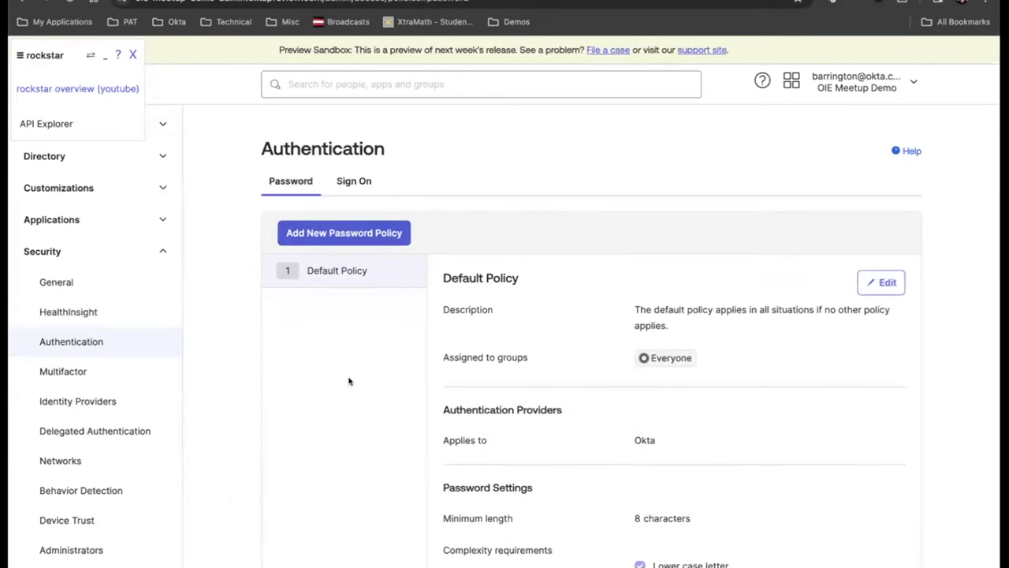
scroll(349, 382, "down", 10)
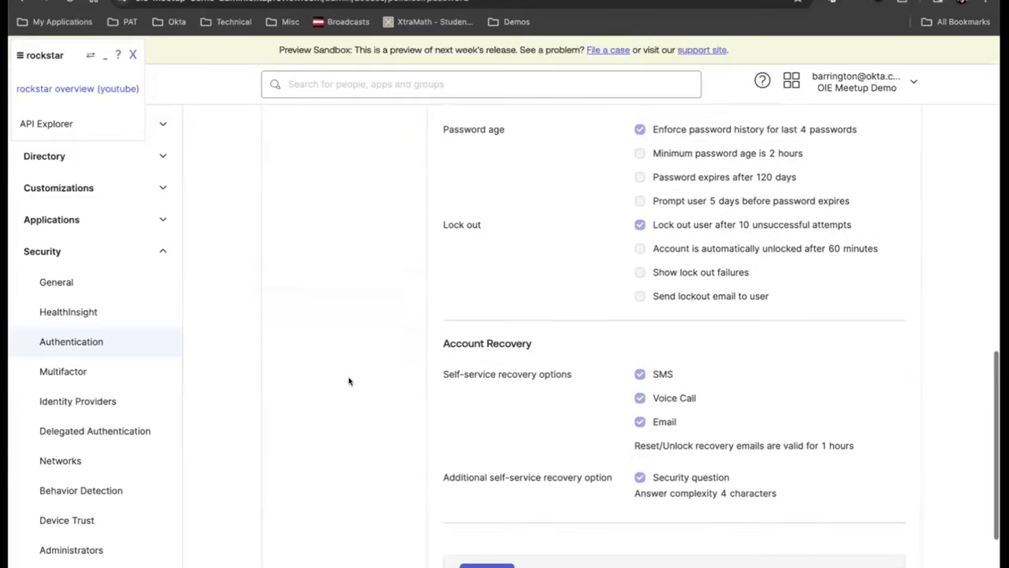
scroll(349, 382, "down", 4)
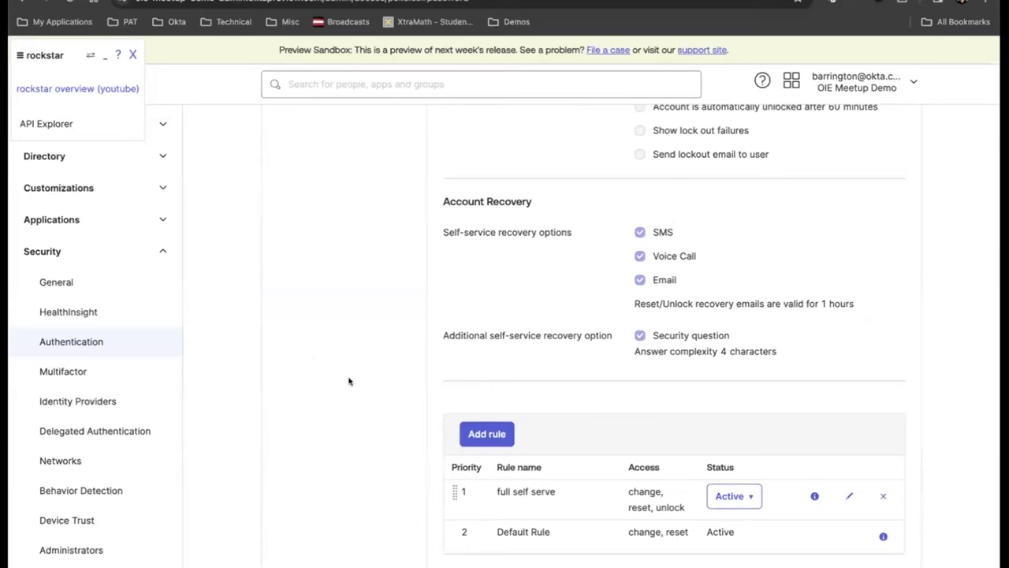
scroll(393, 358, "up", 10)
scroll(394, 357, "down", 10)
scroll(394, 357, "down", 1)
scroll(712, 214, "up", 1)
scroll(712, 215, "down", 1)
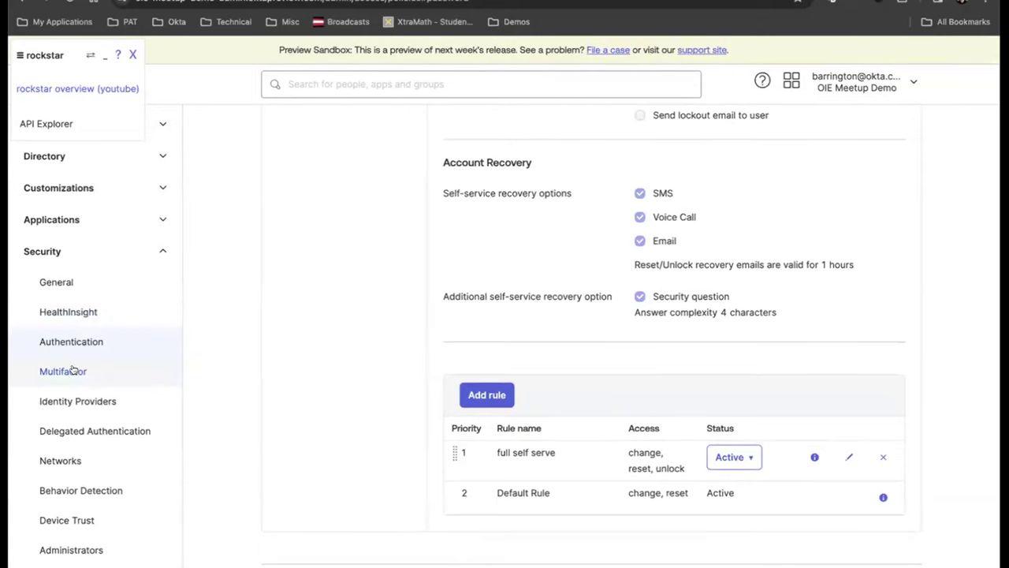
Step: Review which multifactor factor types are active for the org
left_click(63, 370)
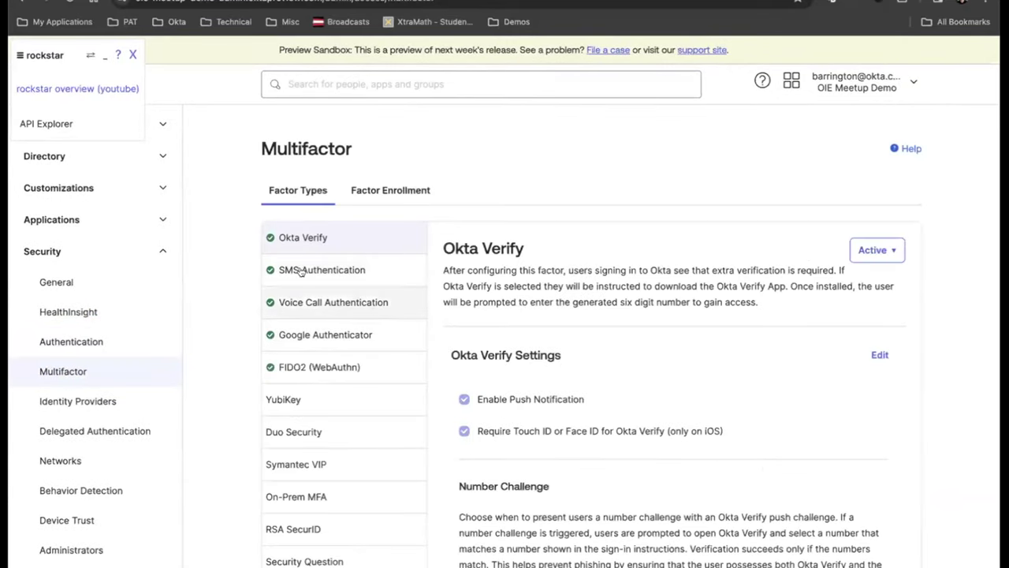
scroll(326, 391, "down", 1)
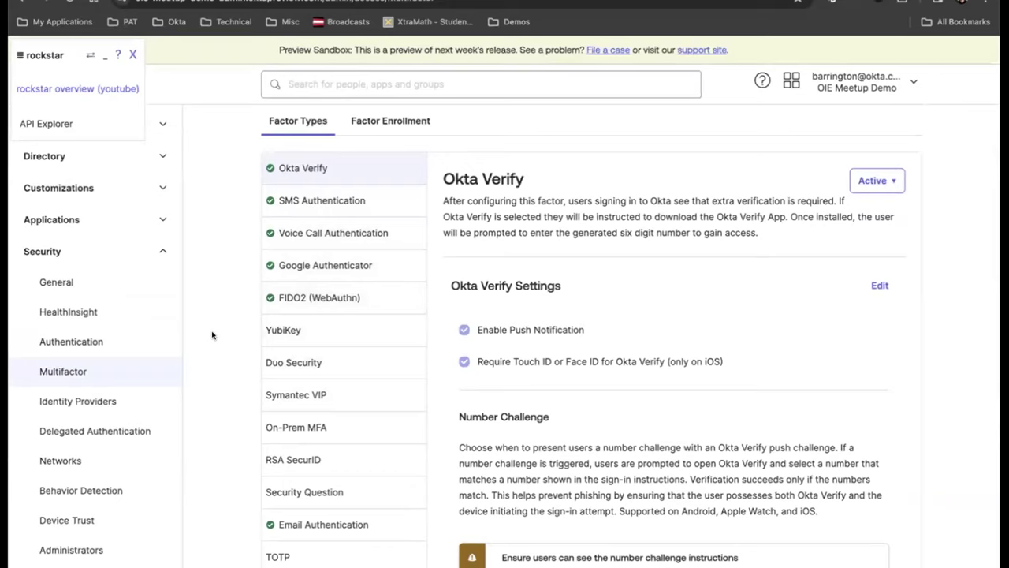
scroll(214, 337, "down", 1)
scroll(364, 315, "up", 2)
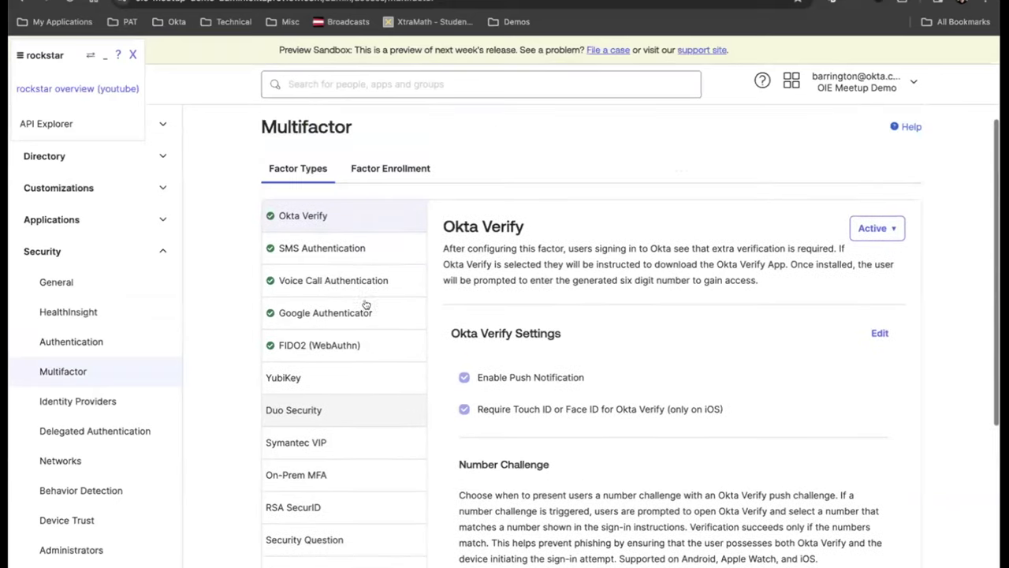
Step: Examine the eligible factors in the Default Policy for multifactor enrollment
left_click(384, 190)
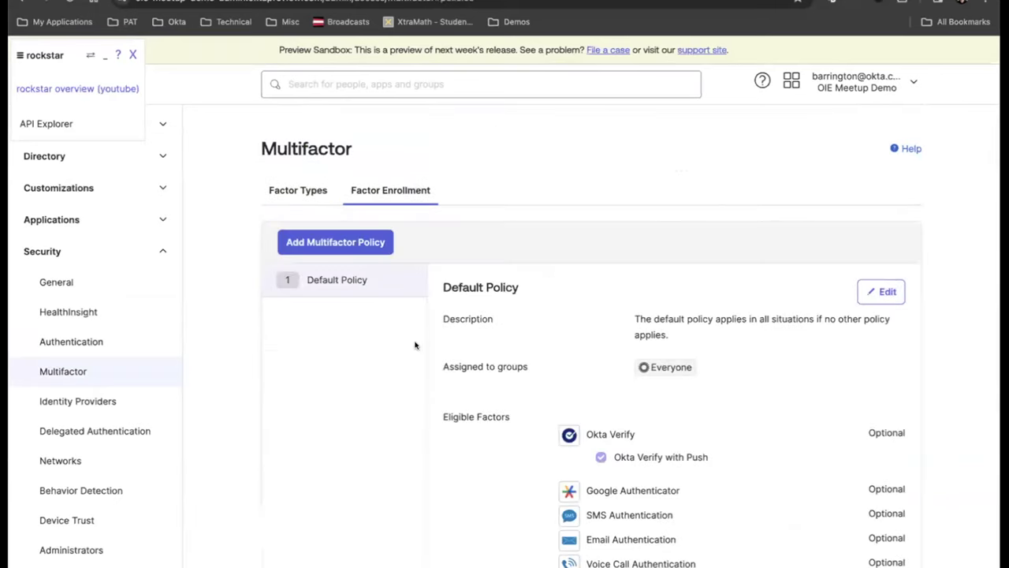
scroll(365, 353, "down", 3)
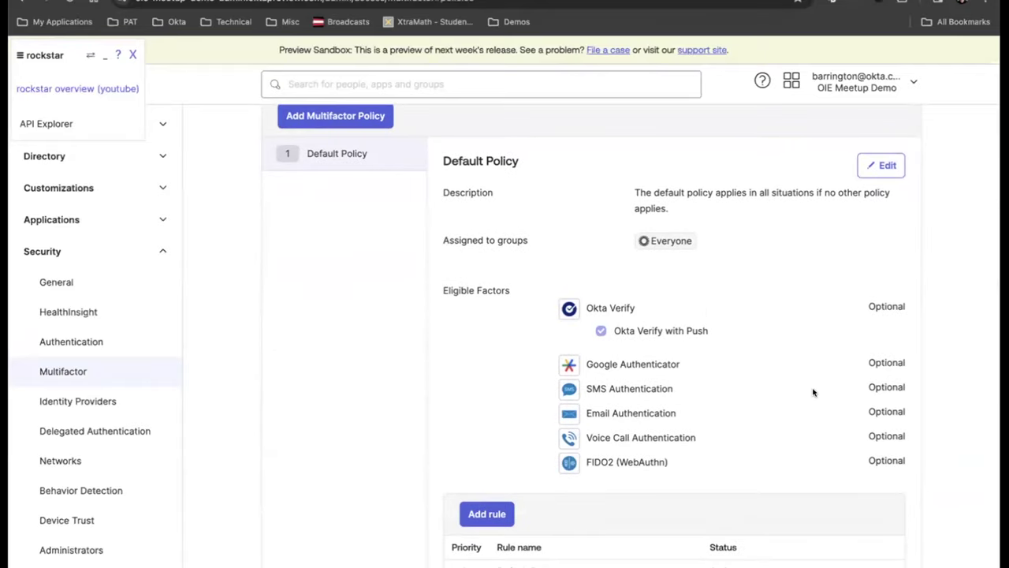
scroll(780, 415, "up", 1)
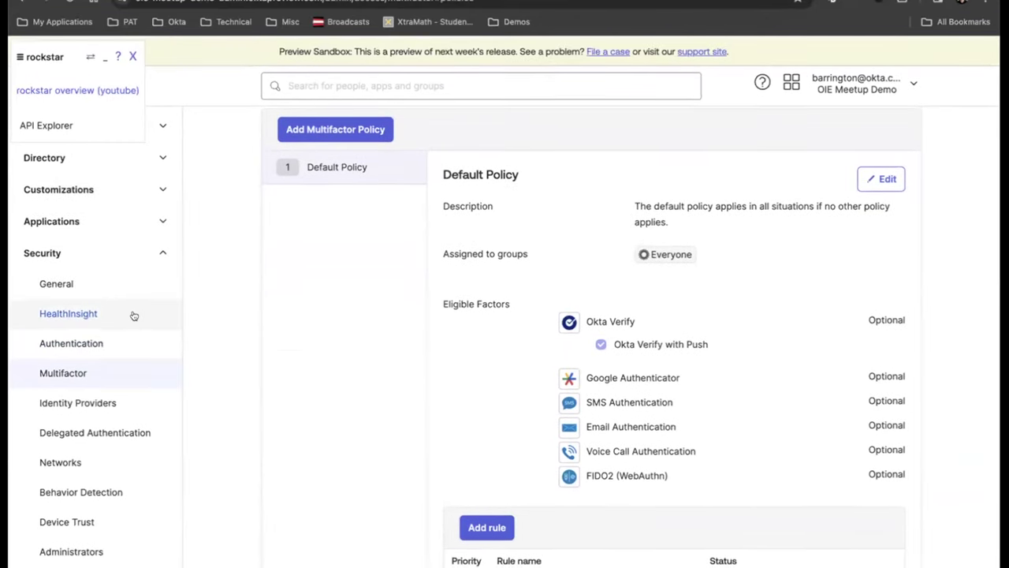
Step: Open the fourth person in the People directory and examine the profile attributes, including the primary and secondary email fields
left_click(44, 157)
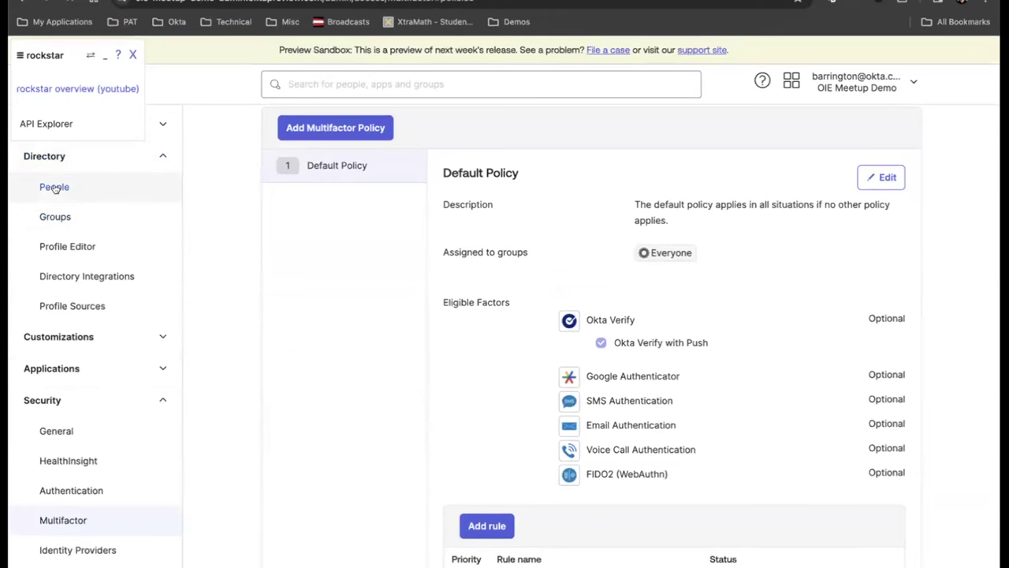
left_click(55, 188)
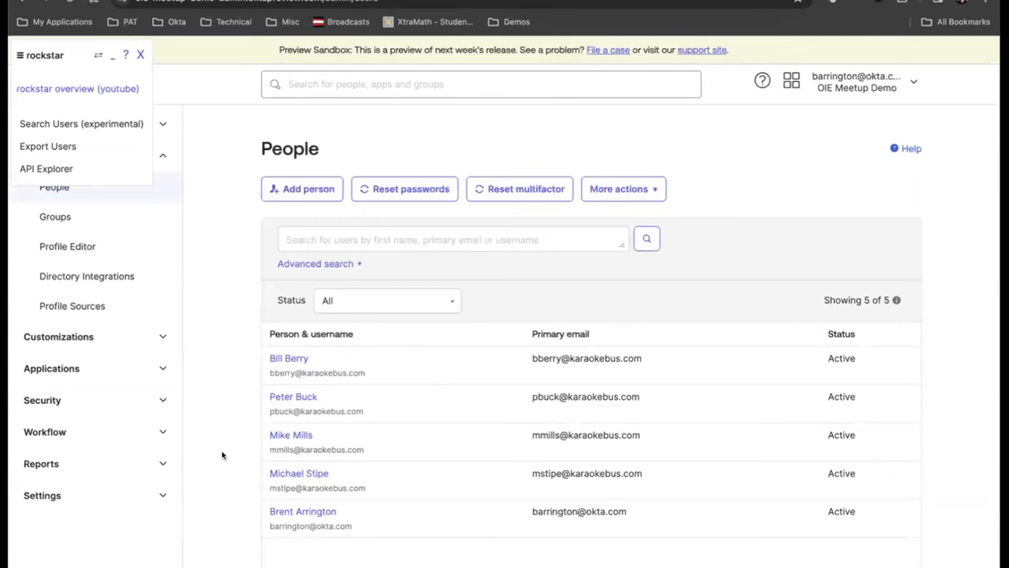
left_click(294, 473)
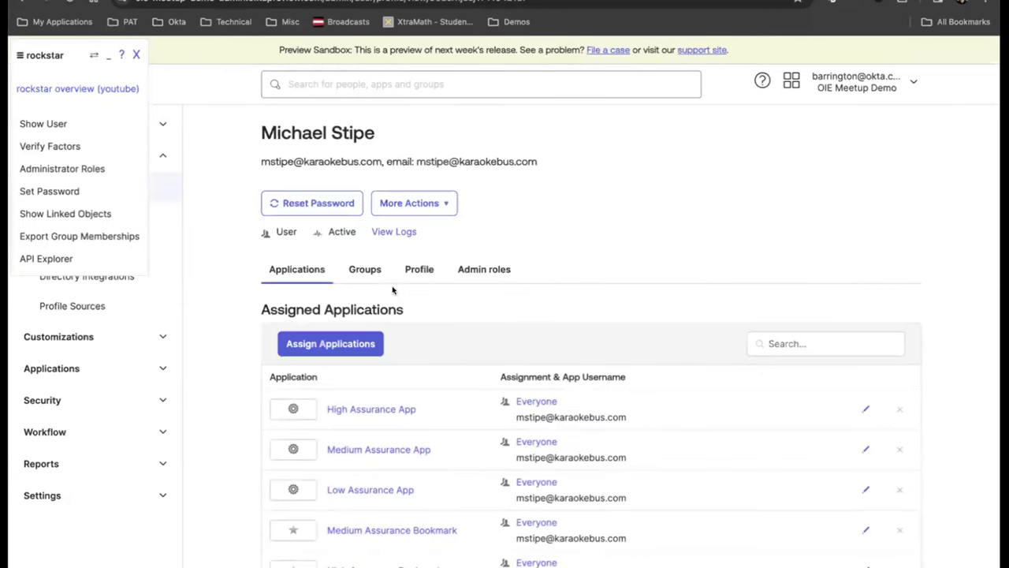
left_click(419, 270)
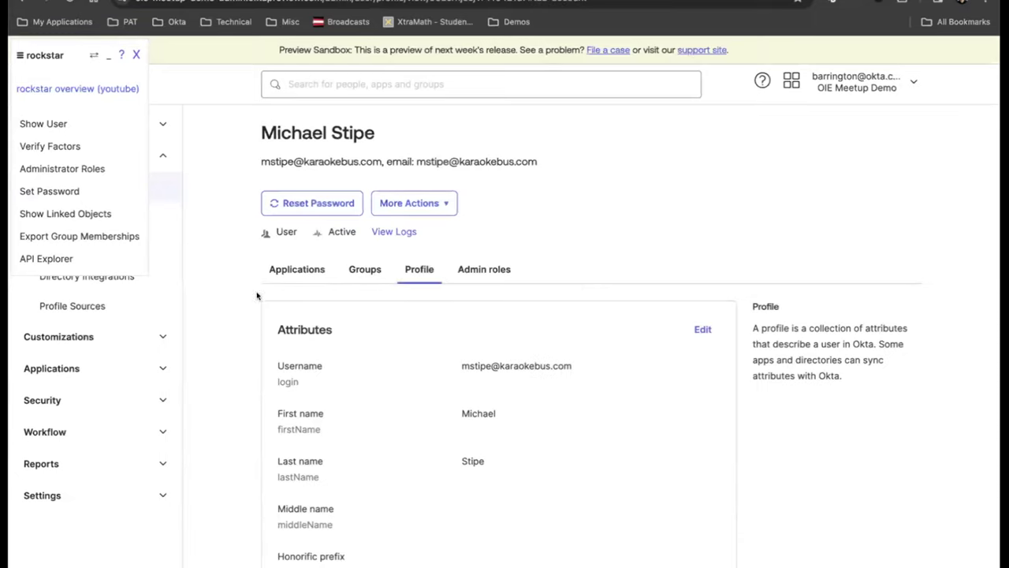
scroll(256, 296, "down", 3)
scroll(443, 342, "down", 1)
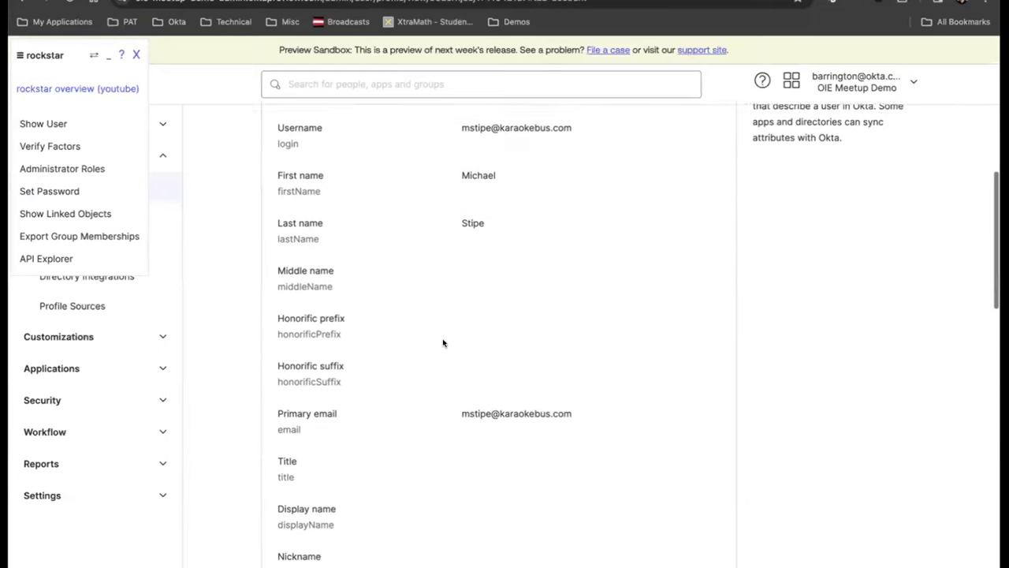
scroll(465, 343, "down", 1)
scroll(468, 374, "down", 1)
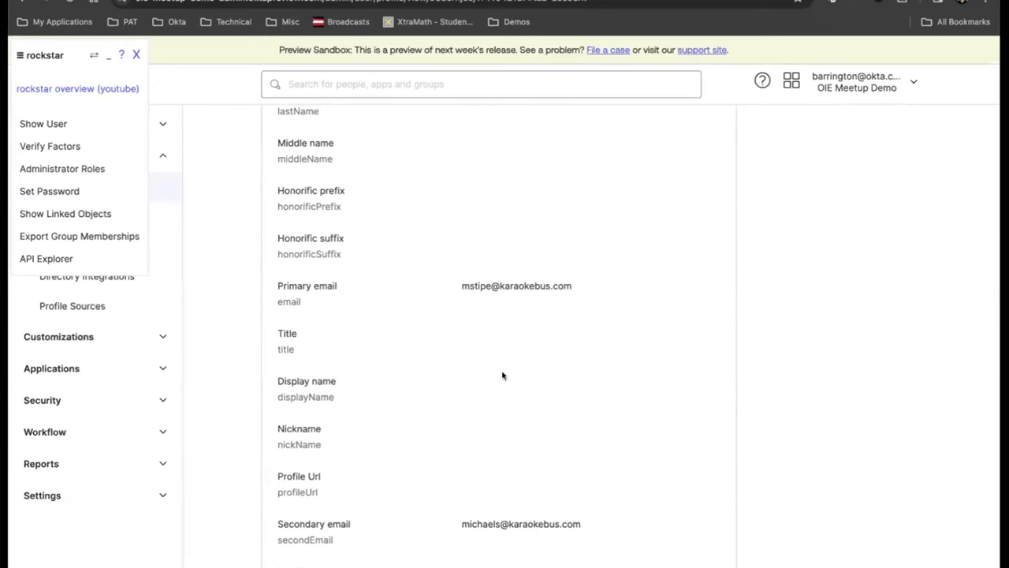
scroll(503, 376, "down", 1)
scroll(502, 376, "up", 5)
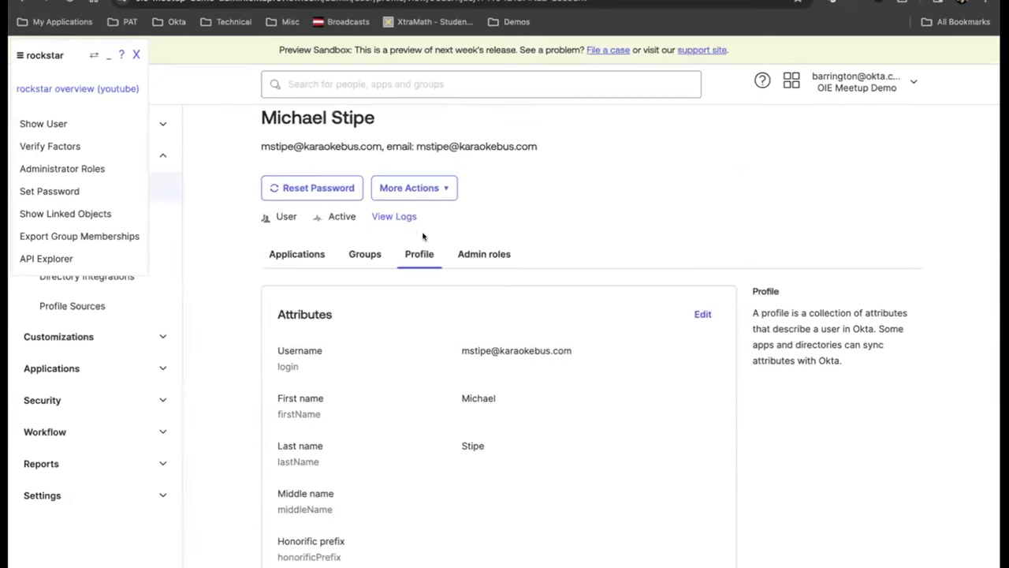
Step: Check which factors the open user has enrolled in Reset Multifactor Authentication, without resetting any
left_click(411, 188)
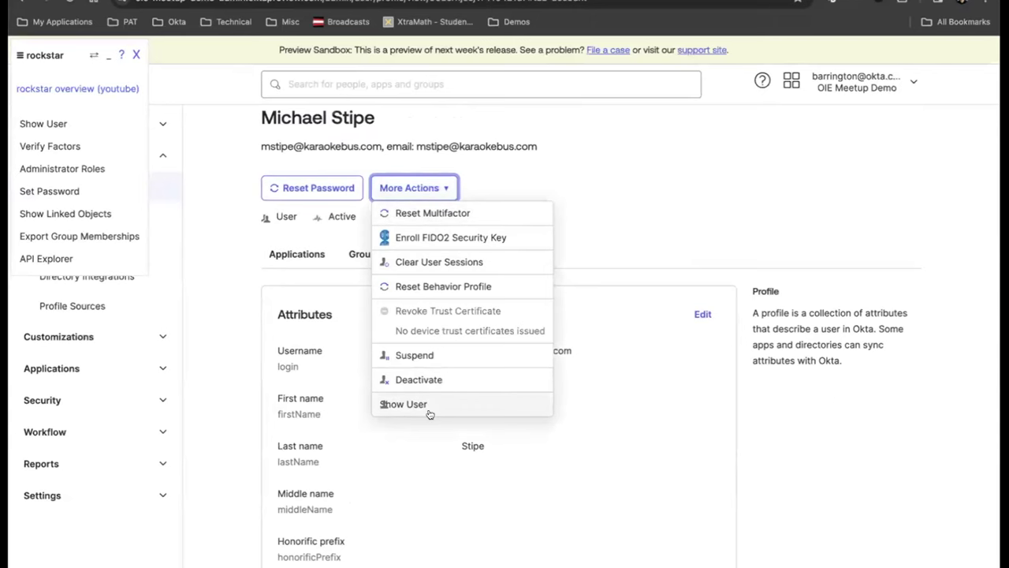
left_click(438, 214)
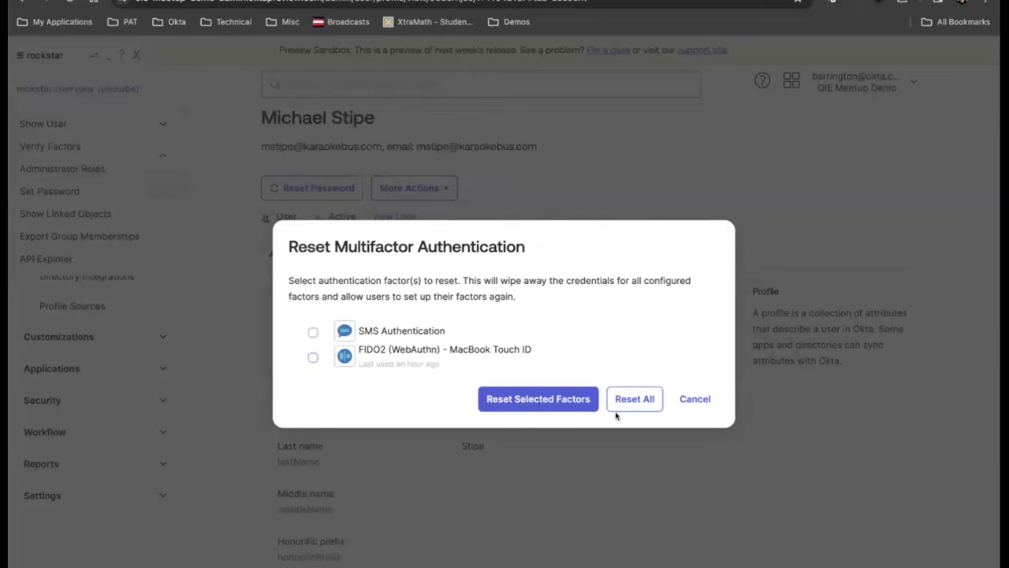
left_click(692, 400)
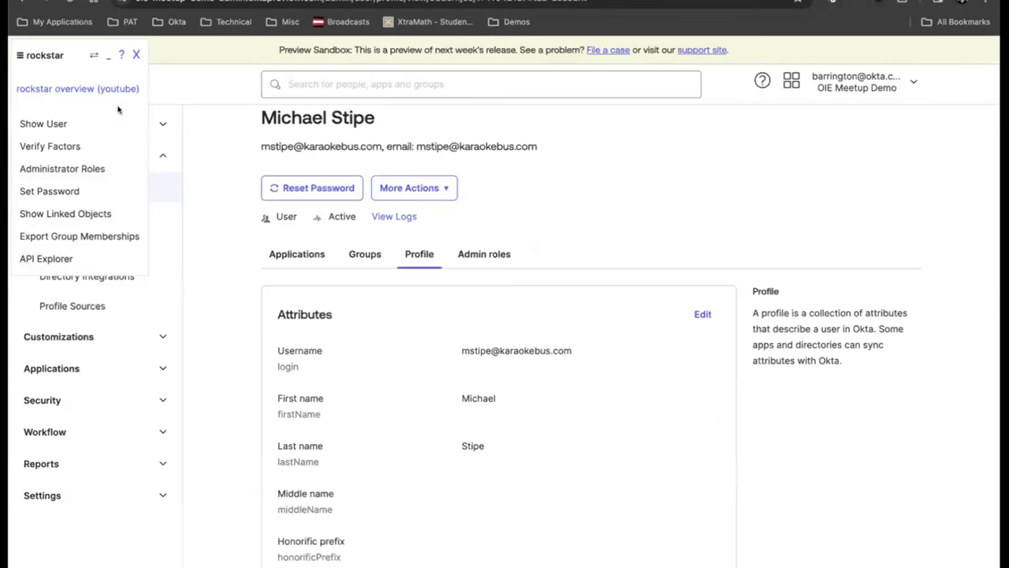
Step: Open the first person in the People directory and review the profile attributes, including the primary email
left_click(136, 54)
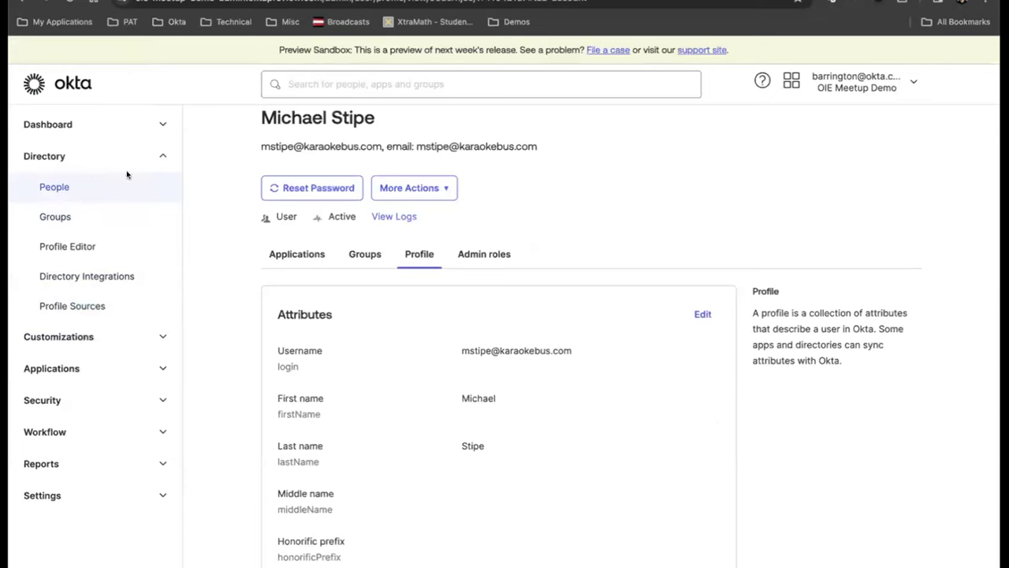
left_click(52, 189)
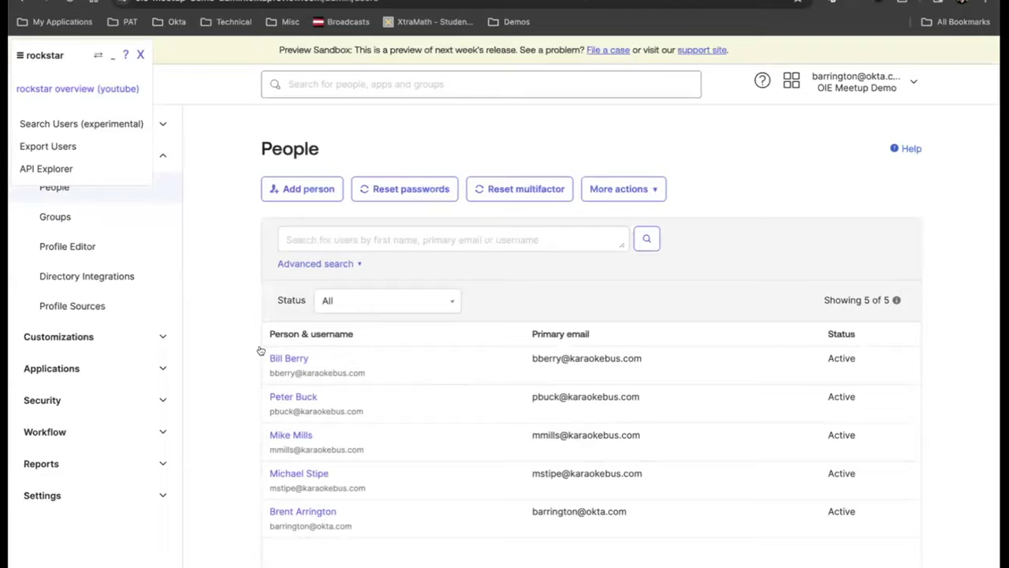
left_click(274, 358)
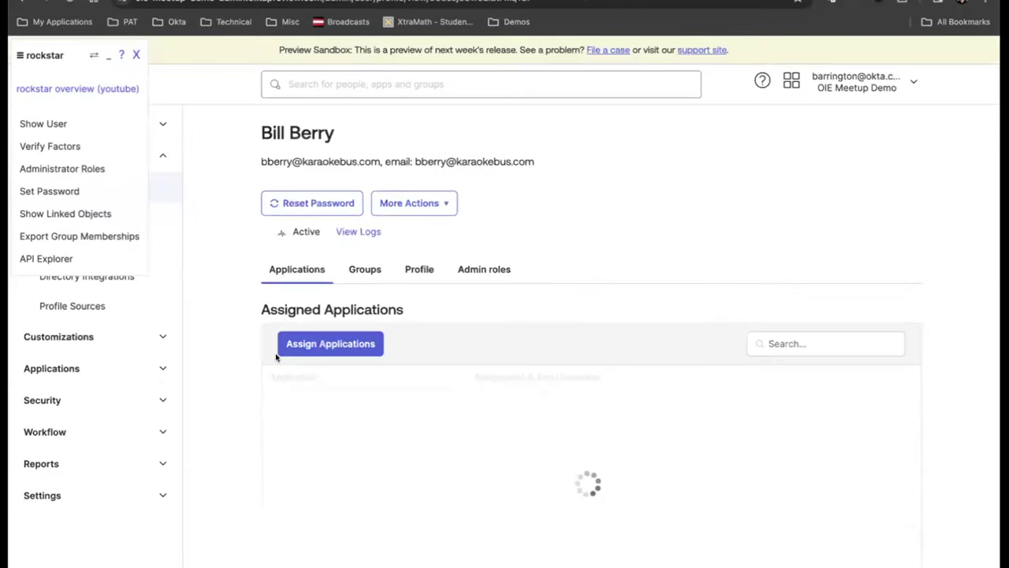
left_click(412, 269)
scroll(378, 455, "down", 5)
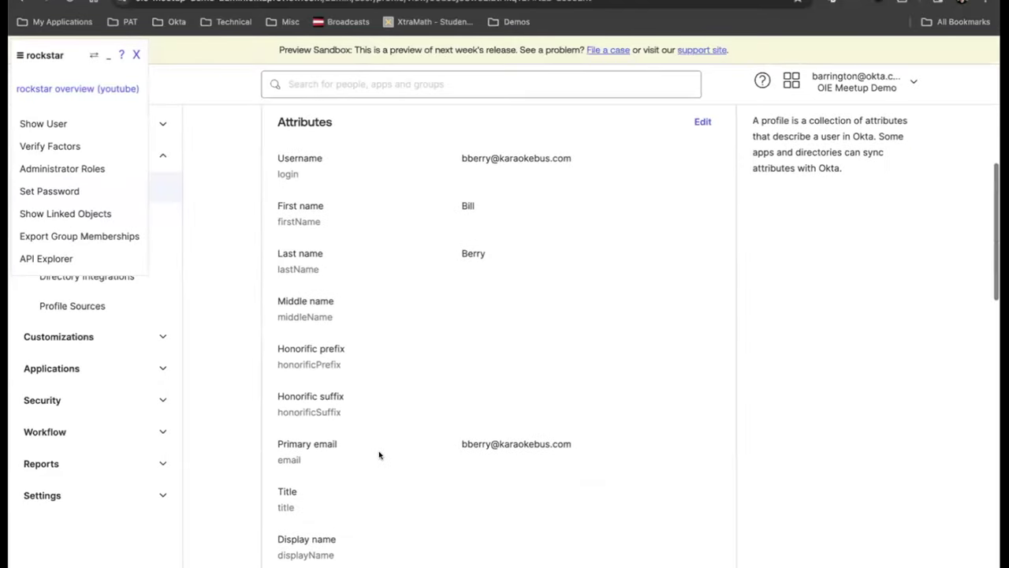
scroll(378, 454, "up", 5)
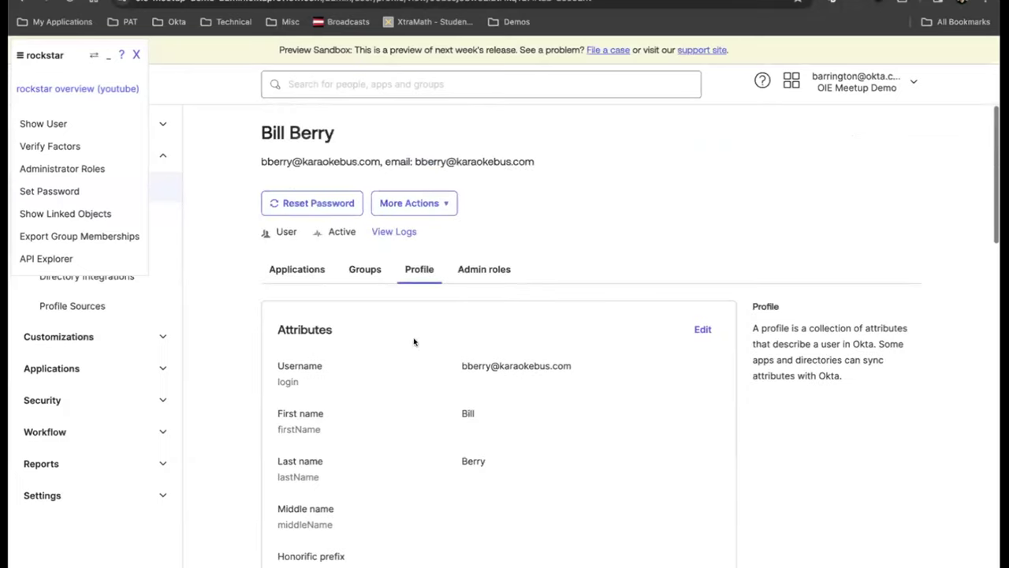
Step: Check the first person's enrolled factors in Reset Multifactor Authentication and leave without resetting any
left_click(414, 203)
left_click(432, 229)
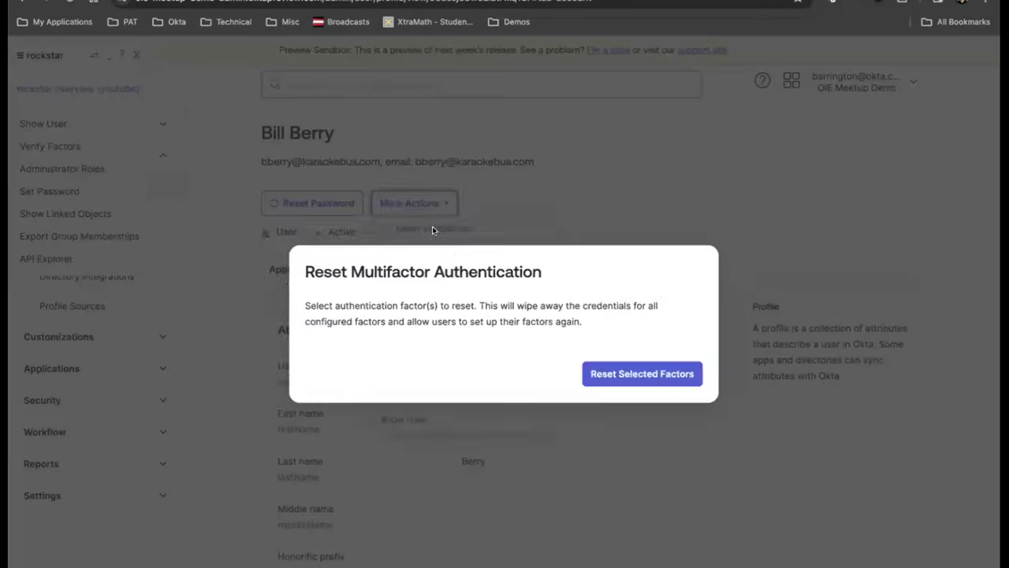
left_click(695, 393)
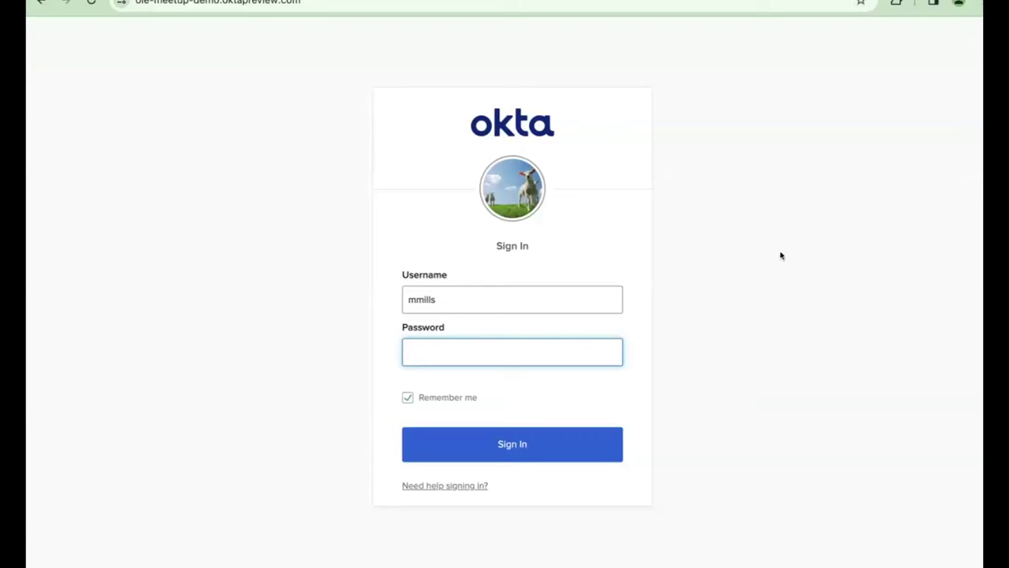
Step: Try to replace the remembered username on the end-user Okta sign-in page
double_click(440, 298)
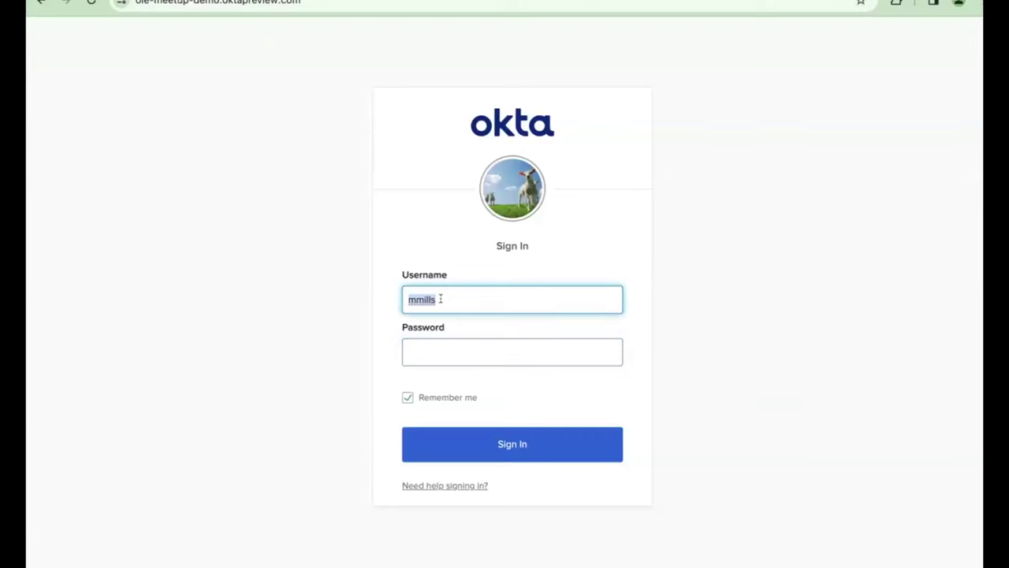
left_click(440, 299)
type("p")
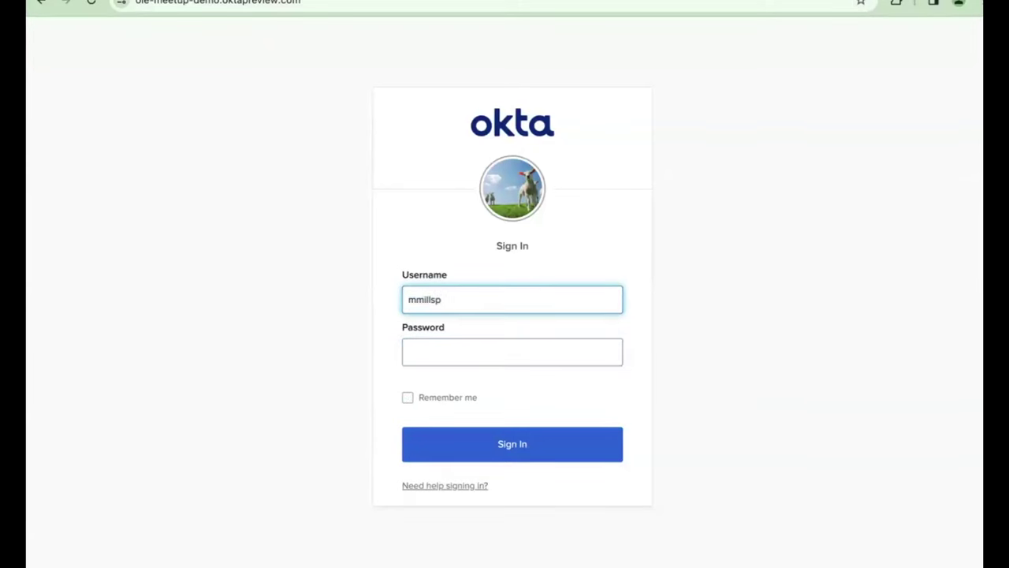
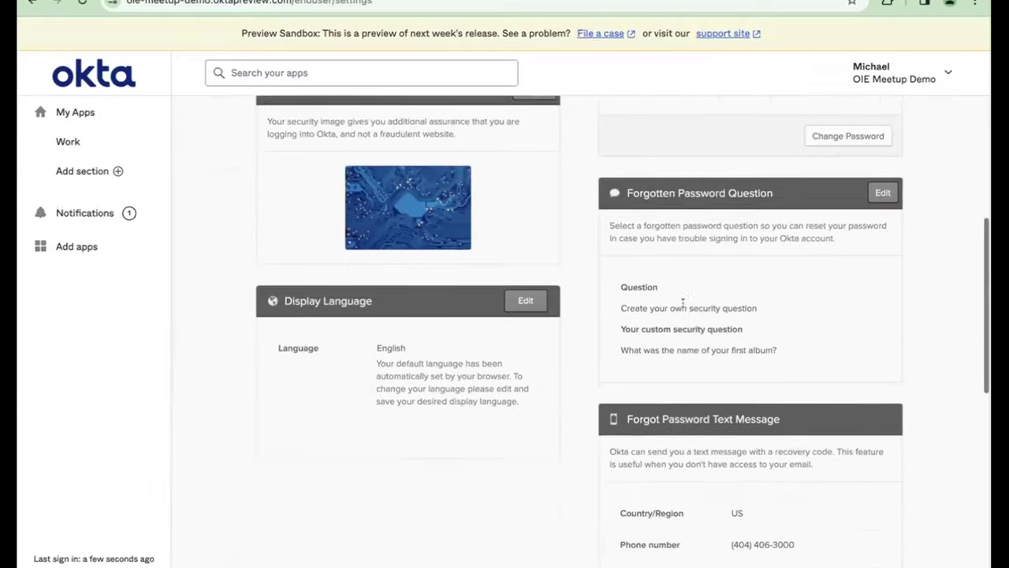
Step: Examine the end-user account settings, including Extra Verification, the forgotten password question, password requirements and personal information
scroll(685, 314, "down", 2)
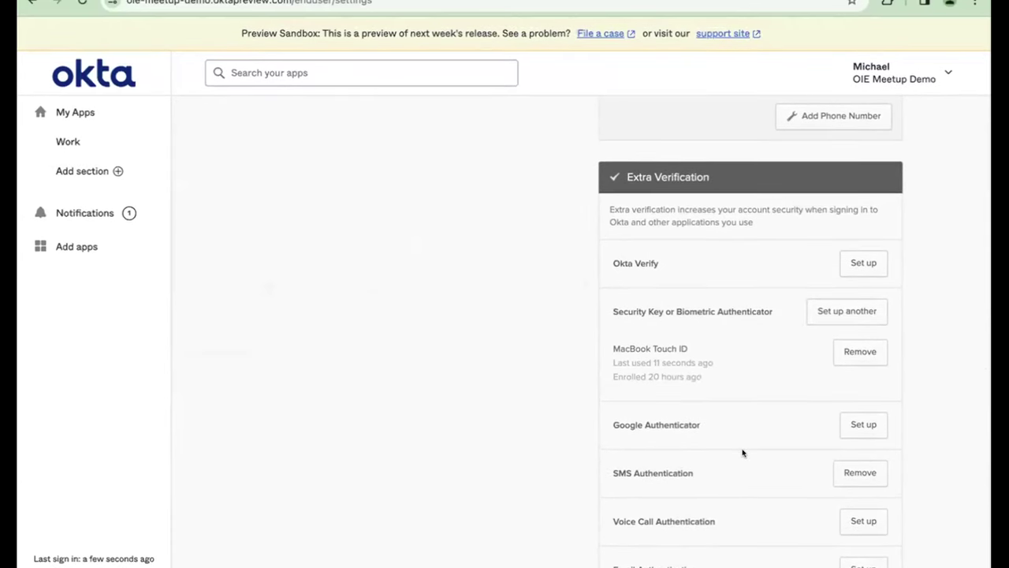
scroll(744, 453, "up", 7)
scroll(742, 452, "up", 3)
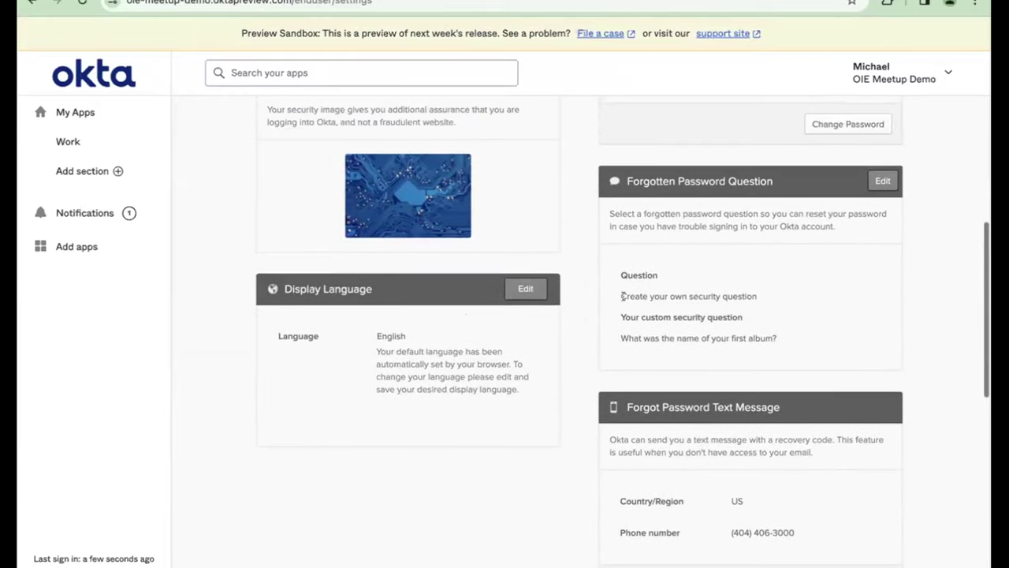
scroll(712, 295, "down", 1)
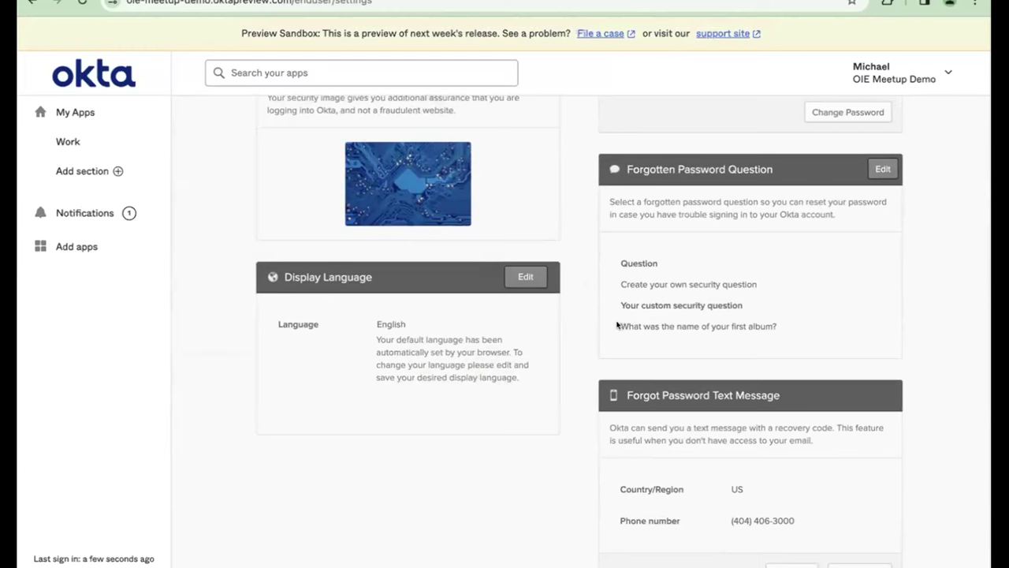
left_click_drag(617, 325, 770, 333)
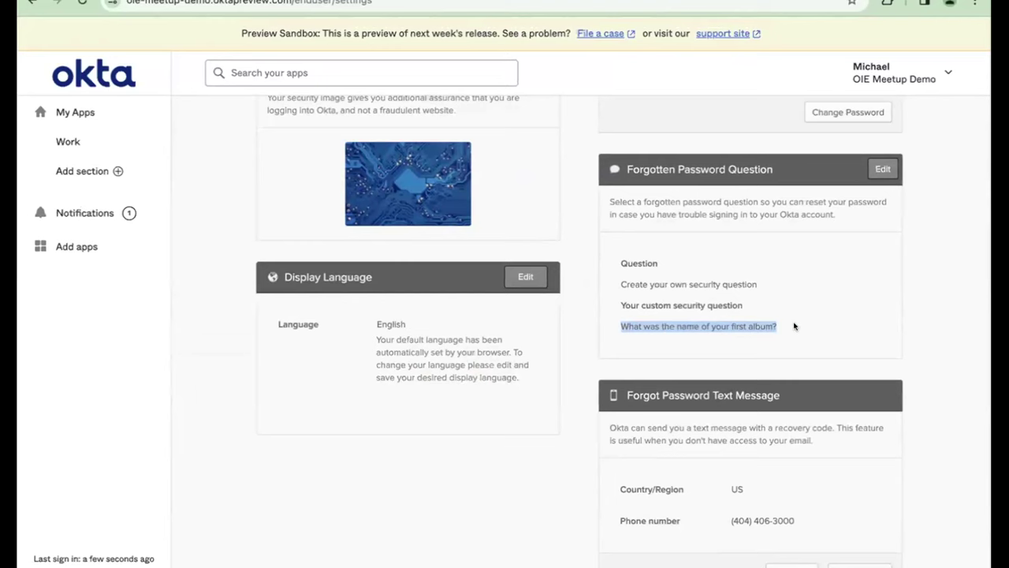
left_click(794, 326)
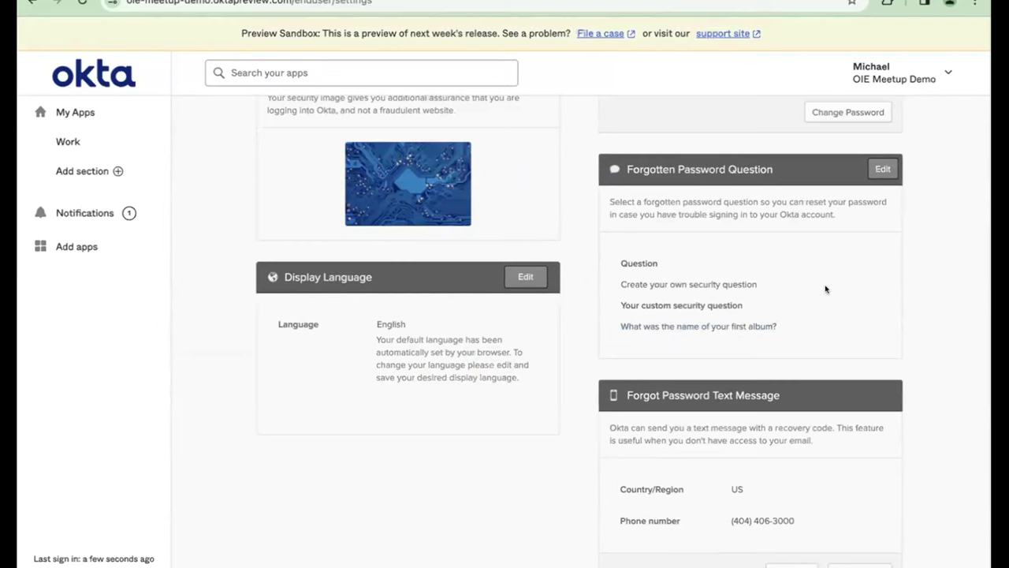
scroll(752, 210, "up", 3)
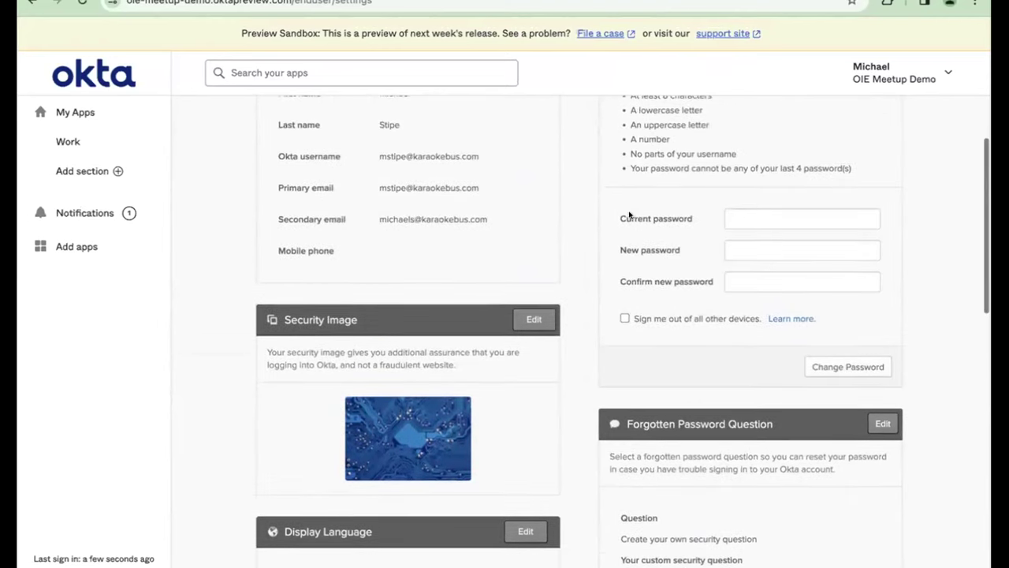
scroll(579, 204, "up", 3)
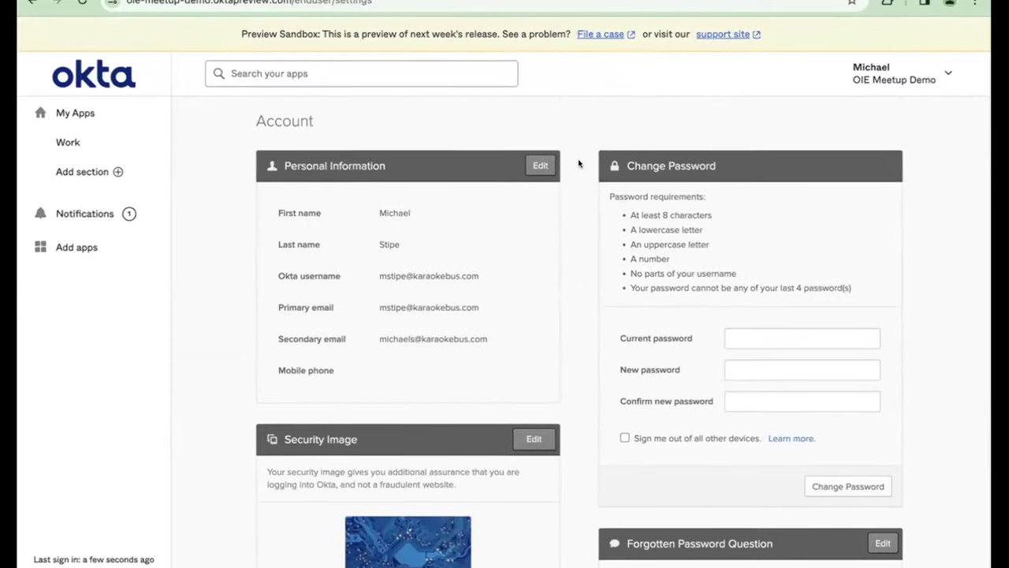
Step: Return to My Apps, reload the end-user dashboard and reopen the account settings to review Security Methods
left_click(66, 115)
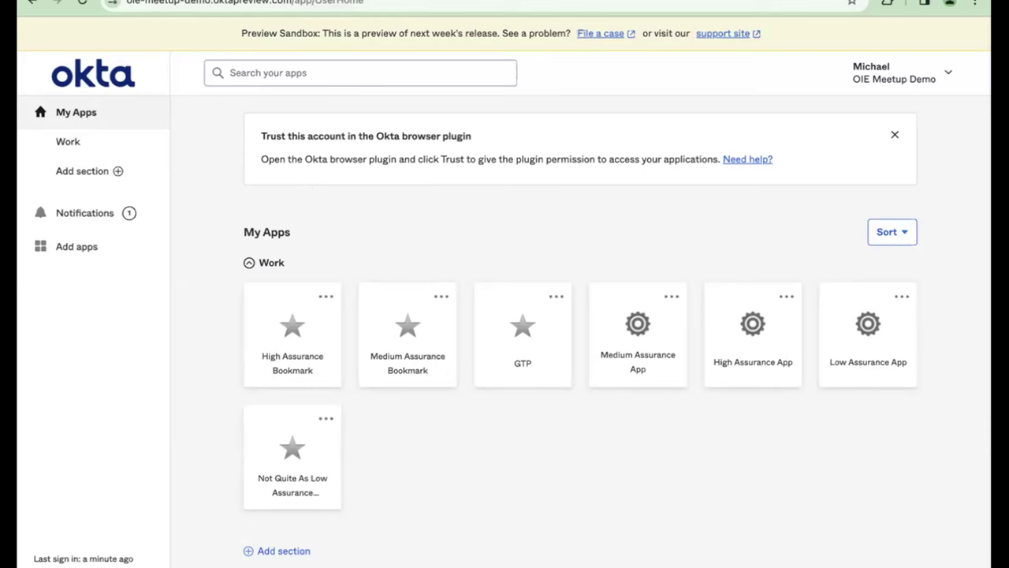
left_click(81, 1)
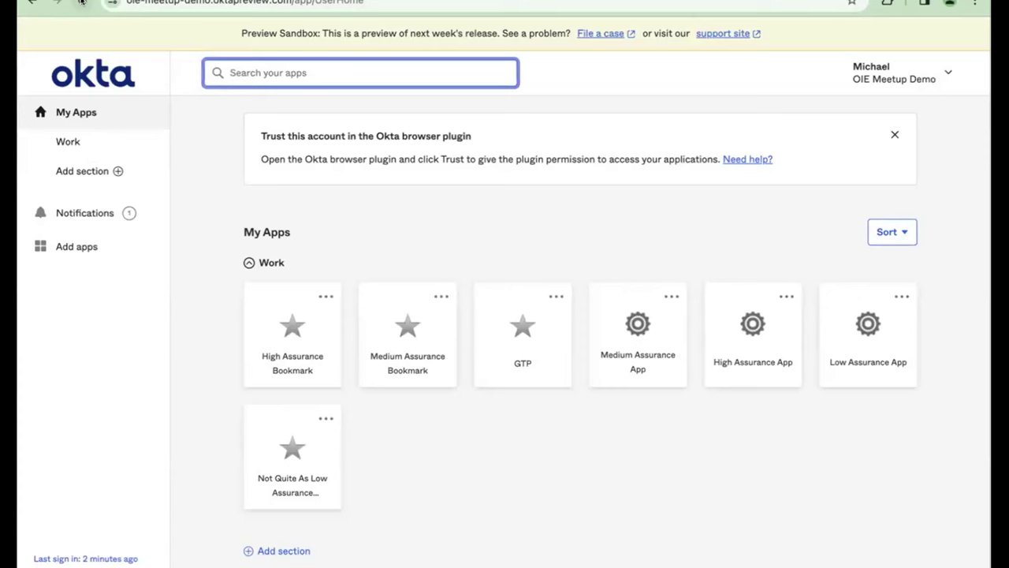
left_click(81, 2)
left_click(919, 78)
left_click(840, 165)
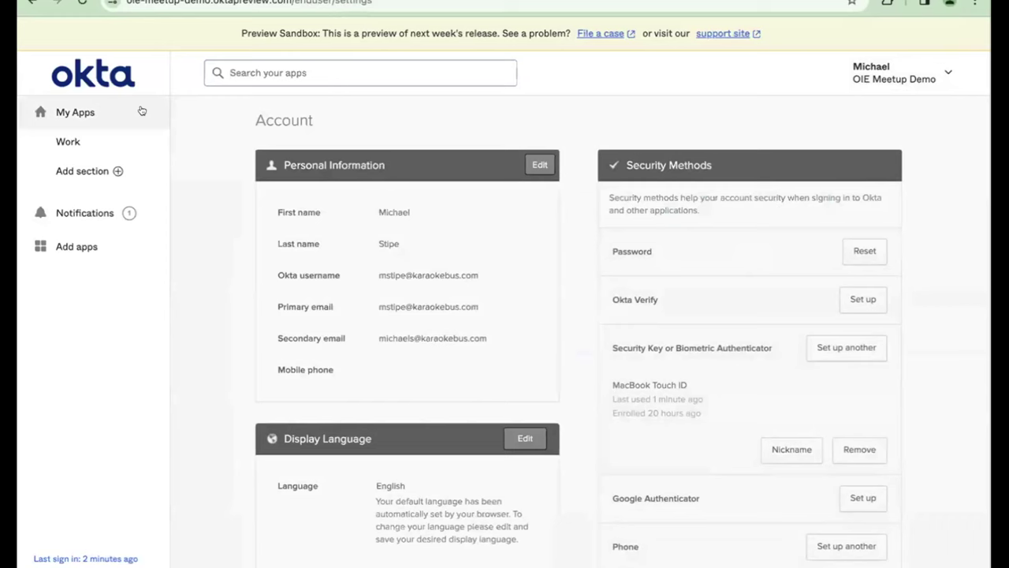
Step: Launch the Medium Assurance App and GTP from My Apps, entering the account password to verify access to GTP
left_click(69, 112)
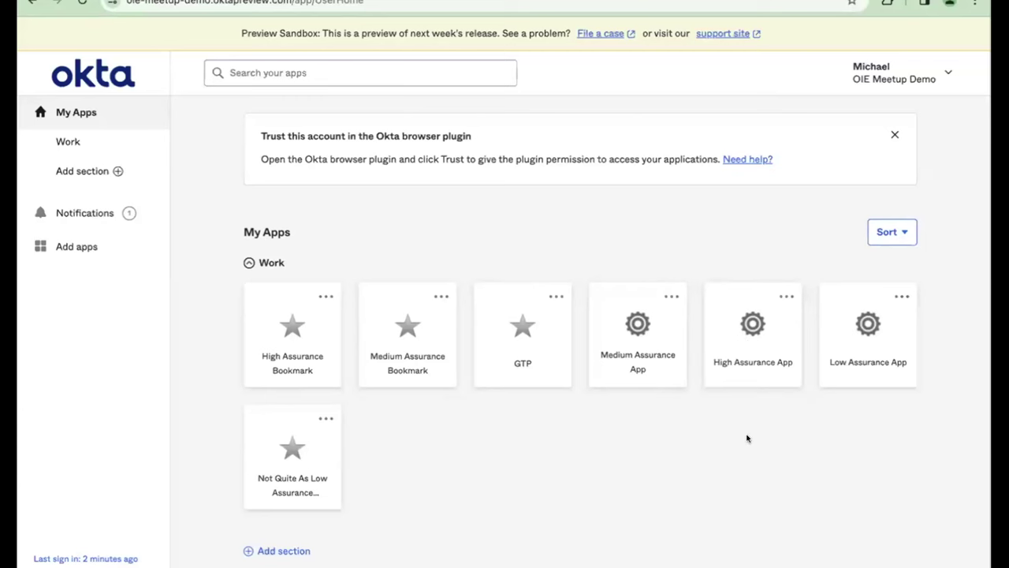
left_click(633, 345)
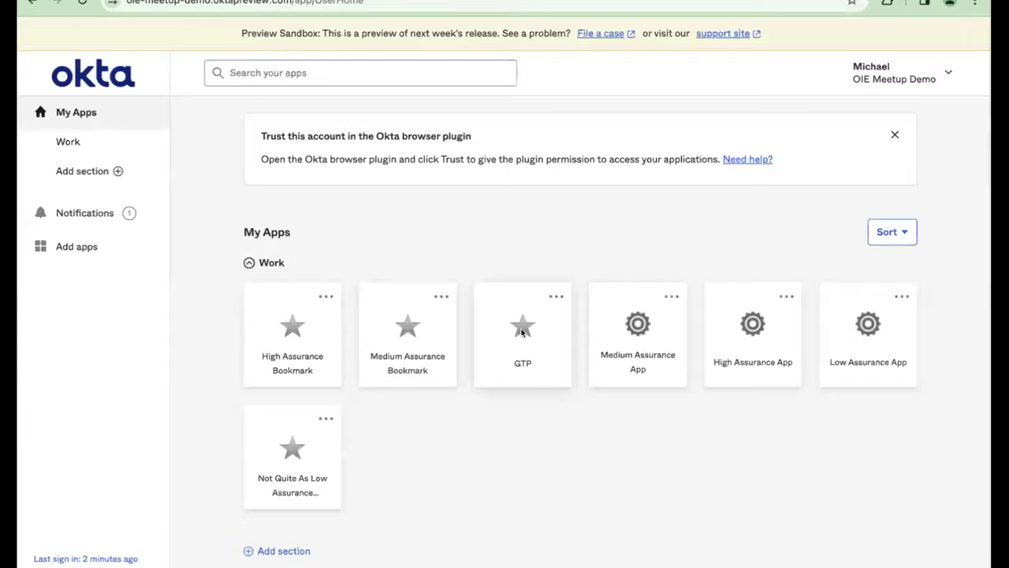
left_click(521, 333)
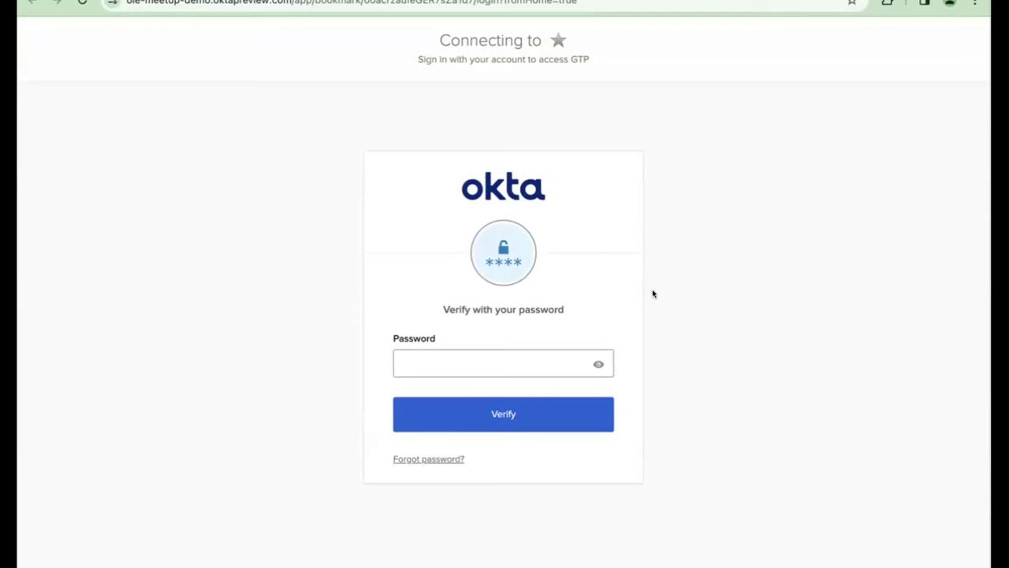
type("••••")
key("BackSpace")
key("BackSpace")
key("BackSpace")
key("BackSpace")
type("••••••••••")
key("Return")
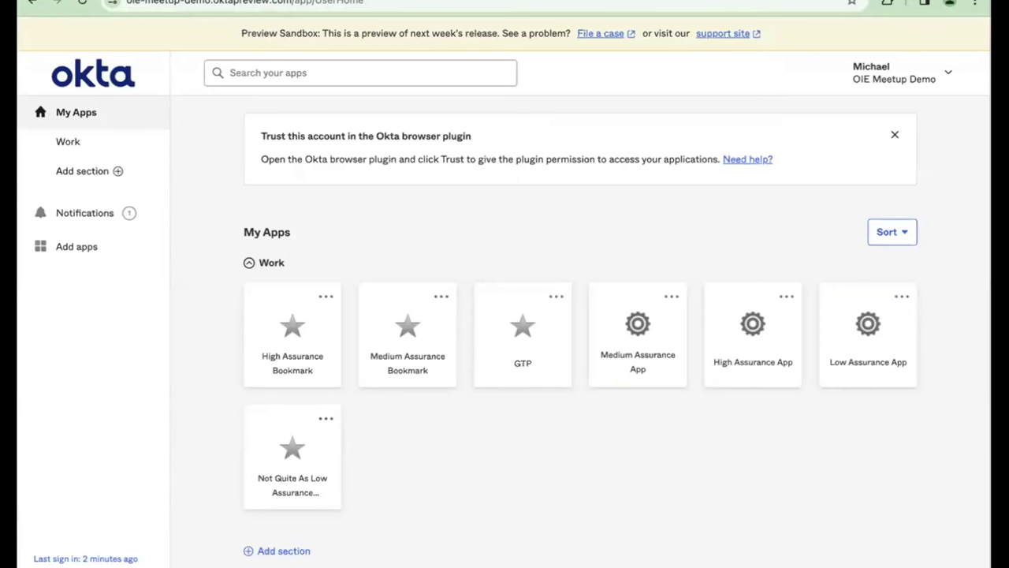
Step: Sign the current user out of the end-user dashboard
left_click(973, 3)
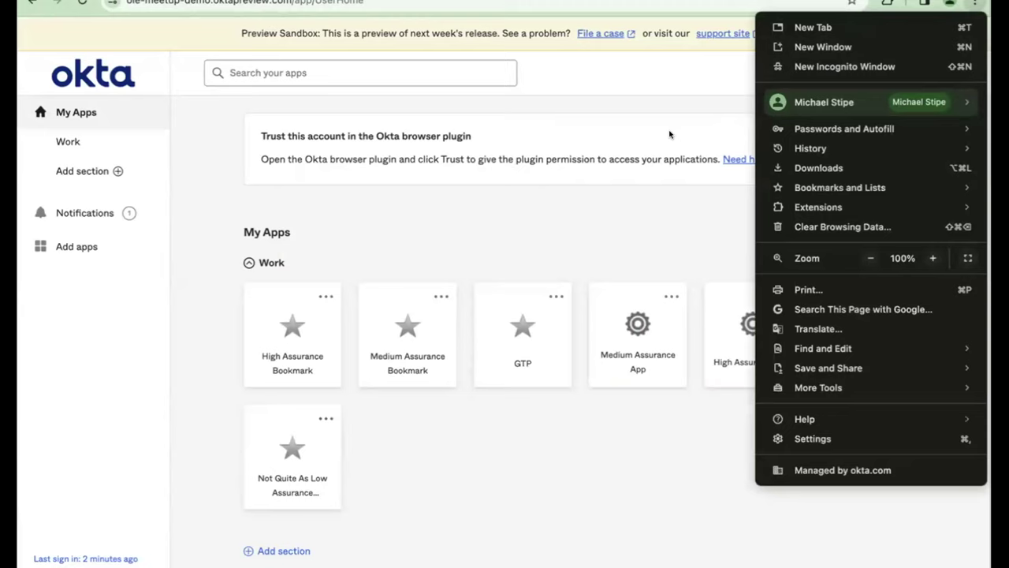
key("Escape")
left_click(932, 69)
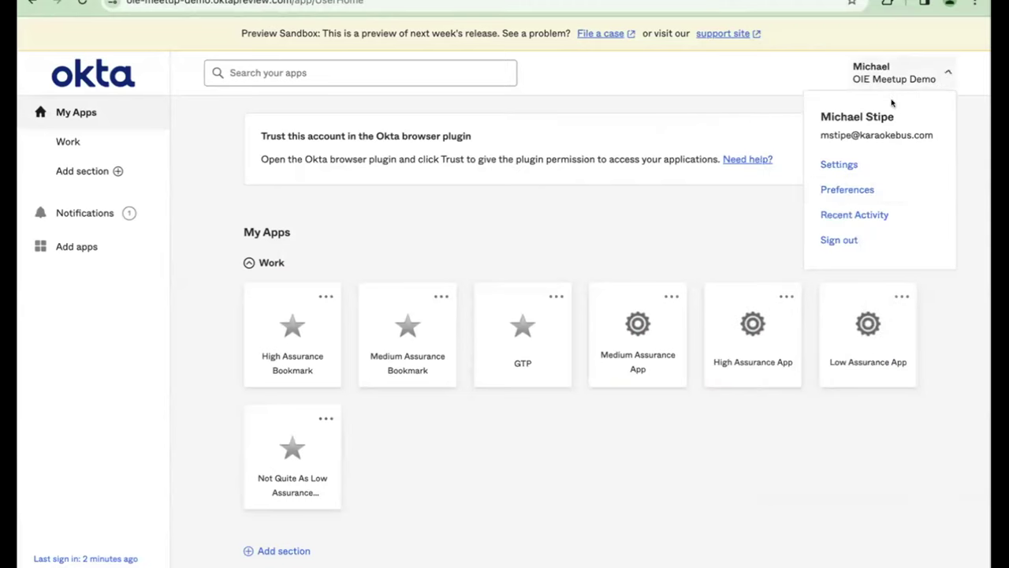
left_click(833, 239)
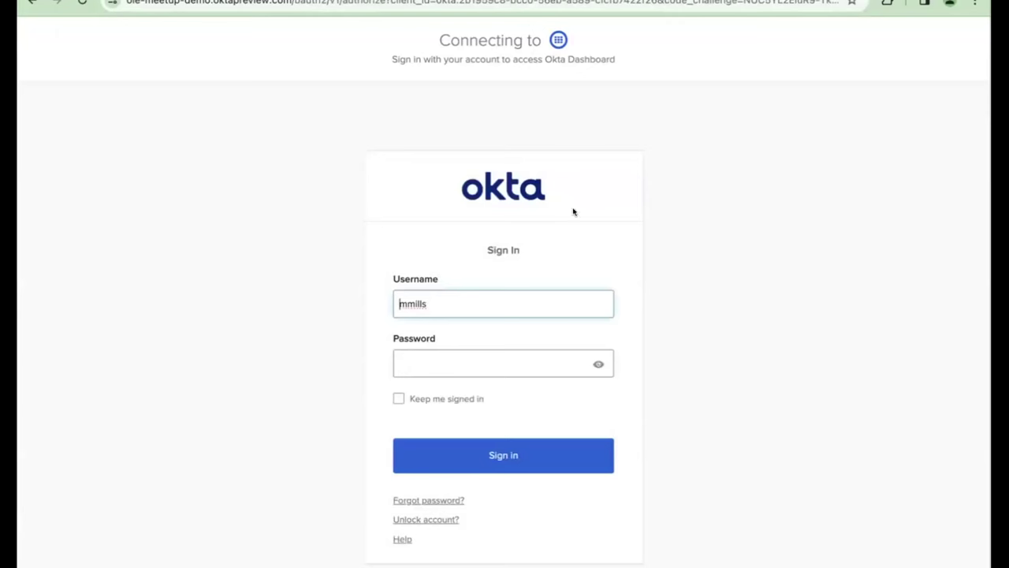
Step: Sign in to the Okta Dashboard with a different user's username and account password, and review the security methods that require setup
double_click(433, 301)
type("p")
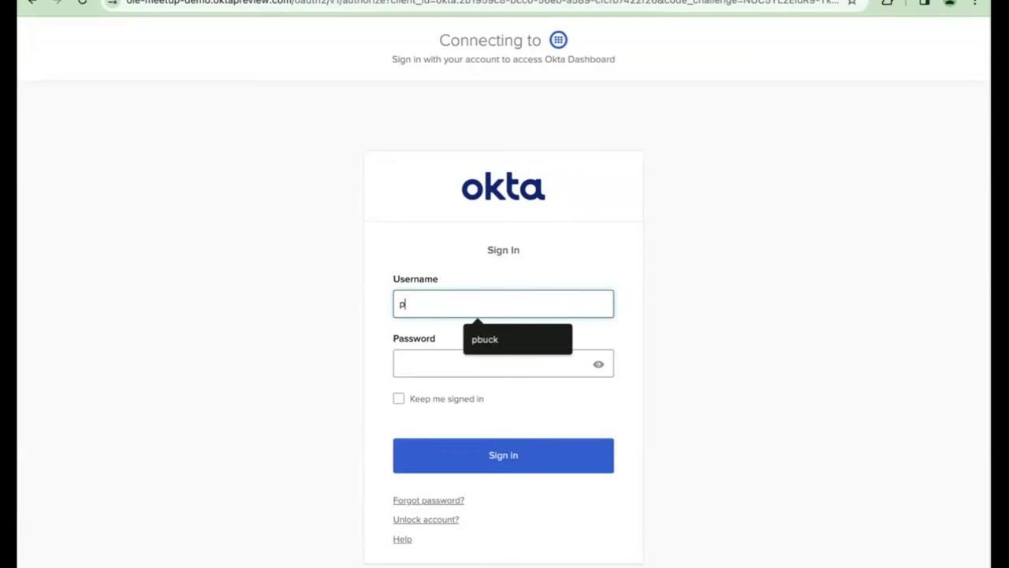
type("k")
key("Tab")
type("••••••••••")
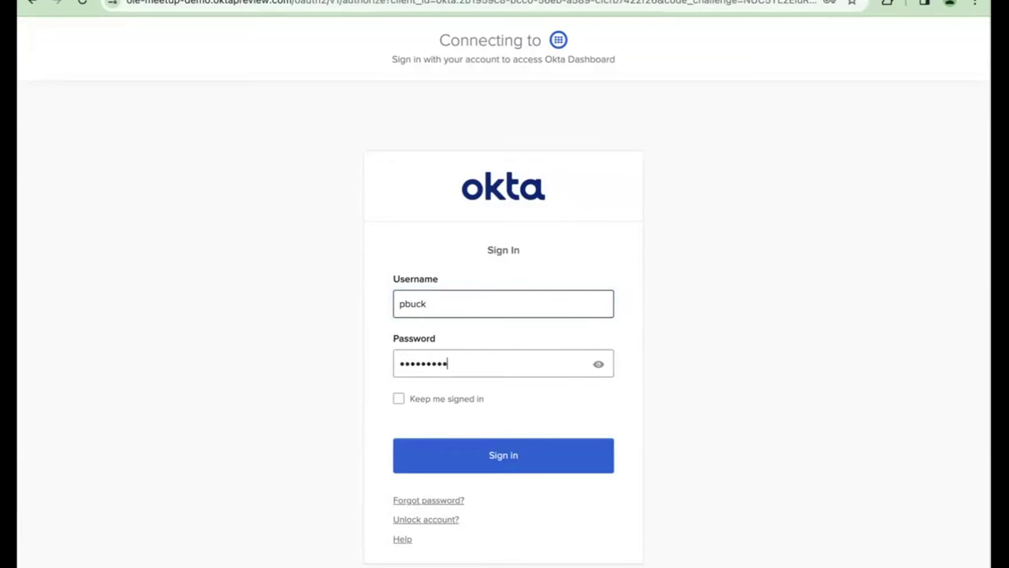
left_click(502, 450)
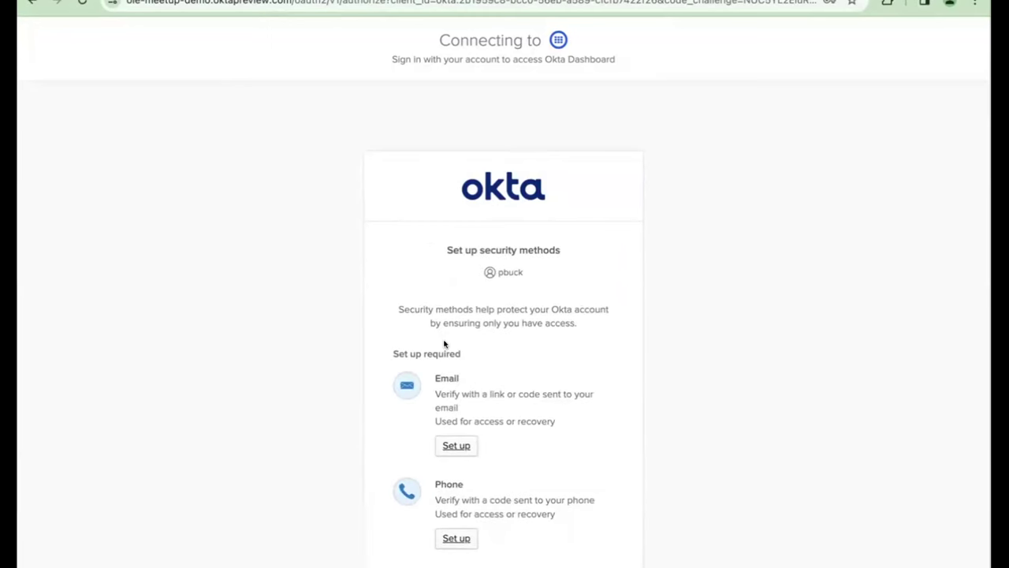
scroll(681, 311, "down", 1)
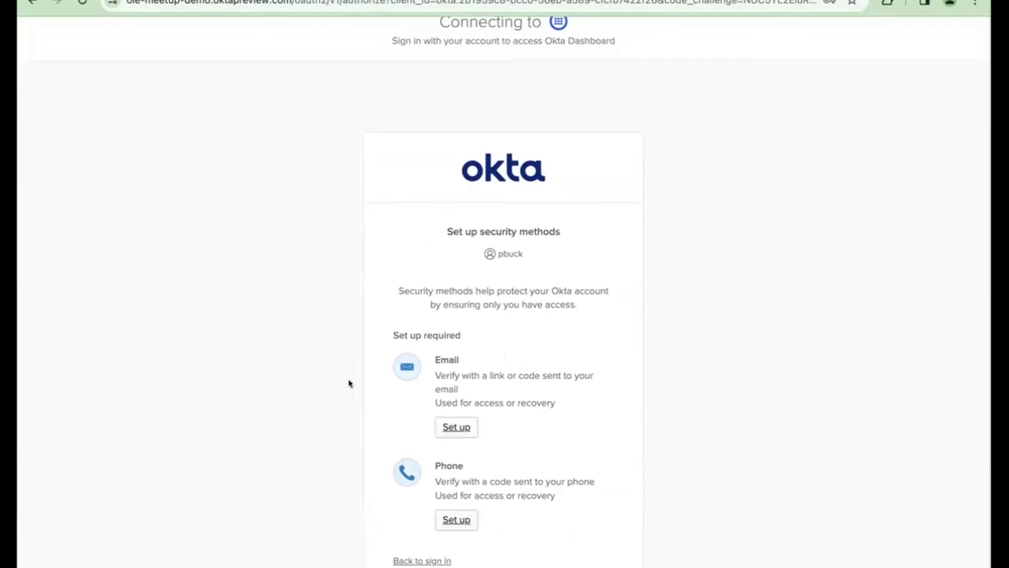
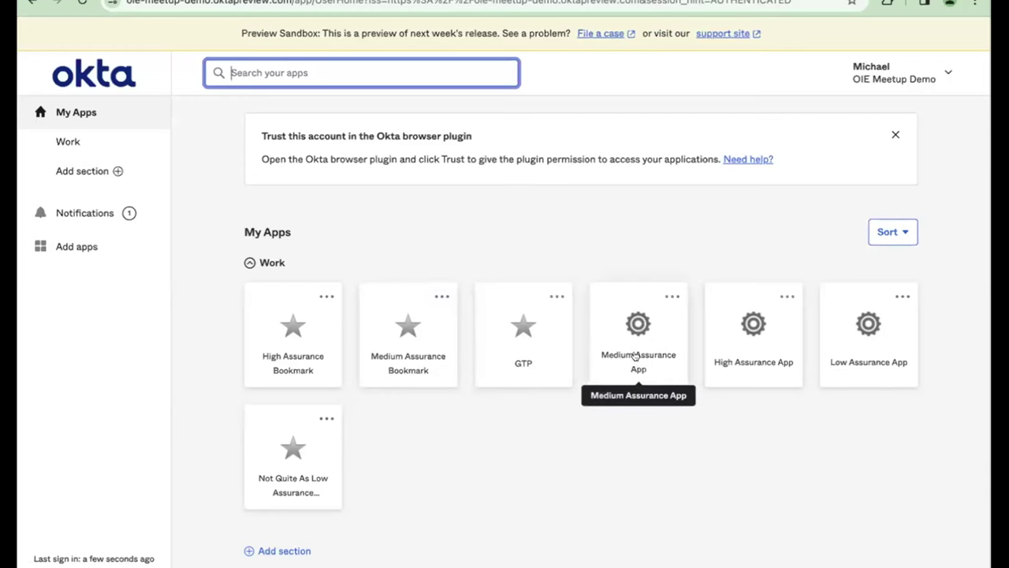
Step: Launch the High Assurance App twice and the High Assurance Bookmark from My Apps, choosing Security Key or Biometric Authenticator for the bookmark's verification
left_click(745, 341)
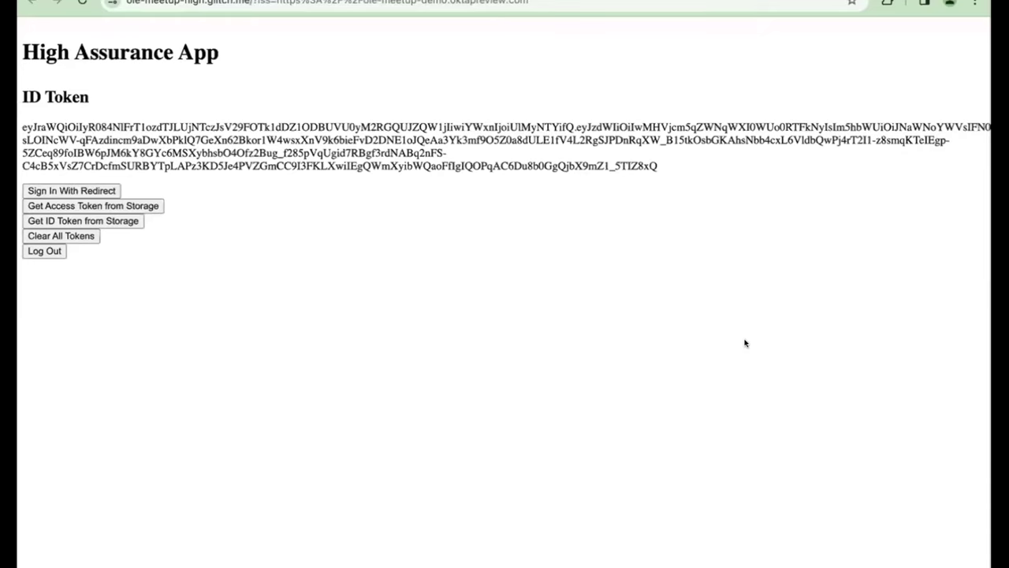
key("ctrl+w")
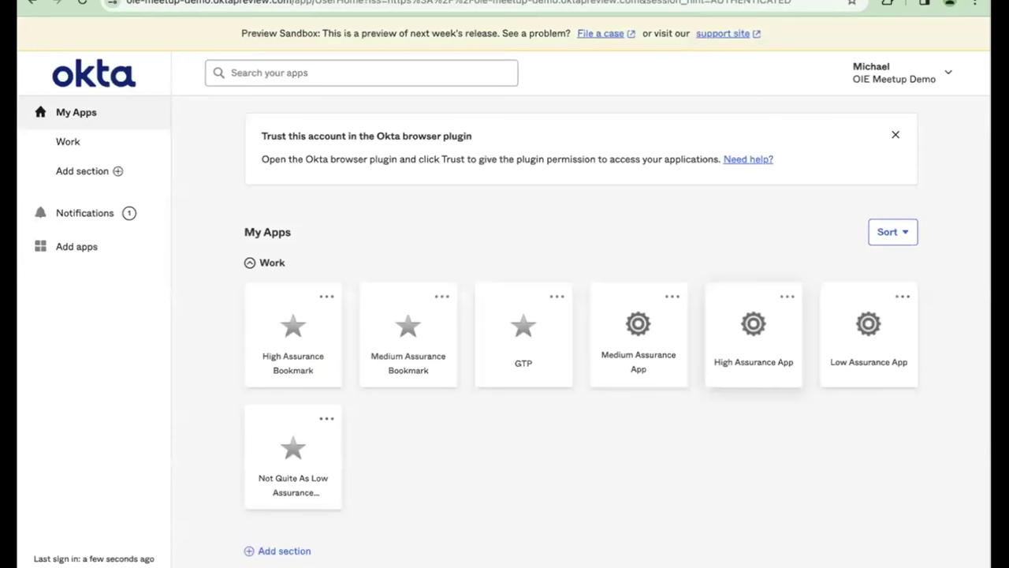
left_click(749, 348)
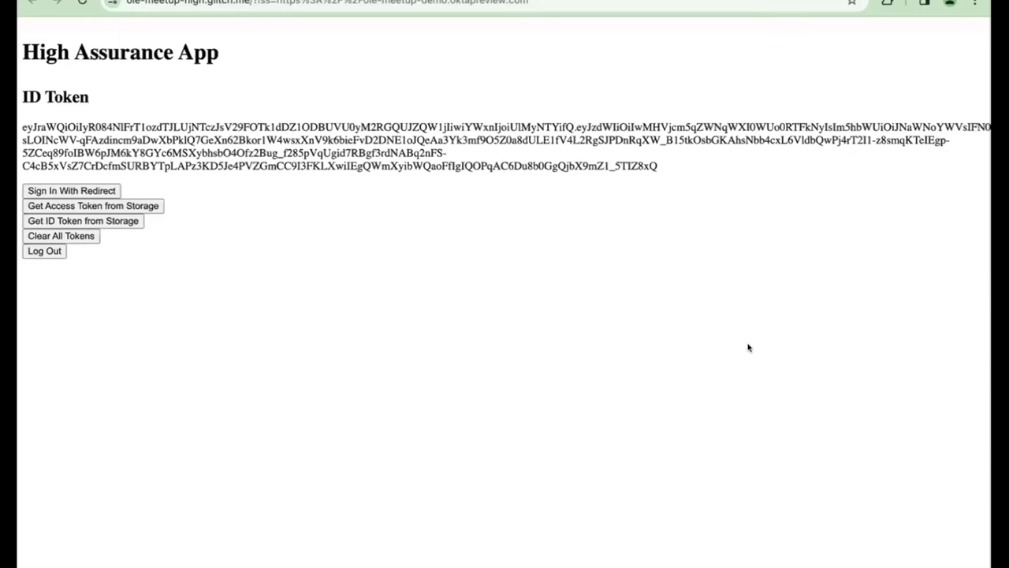
key("ctrl+w")
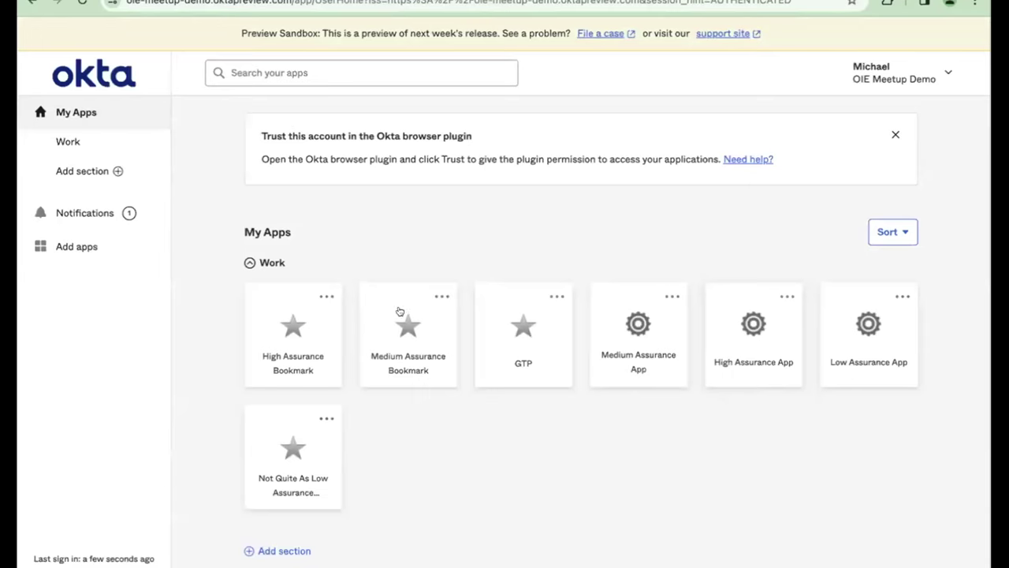
left_click(280, 335)
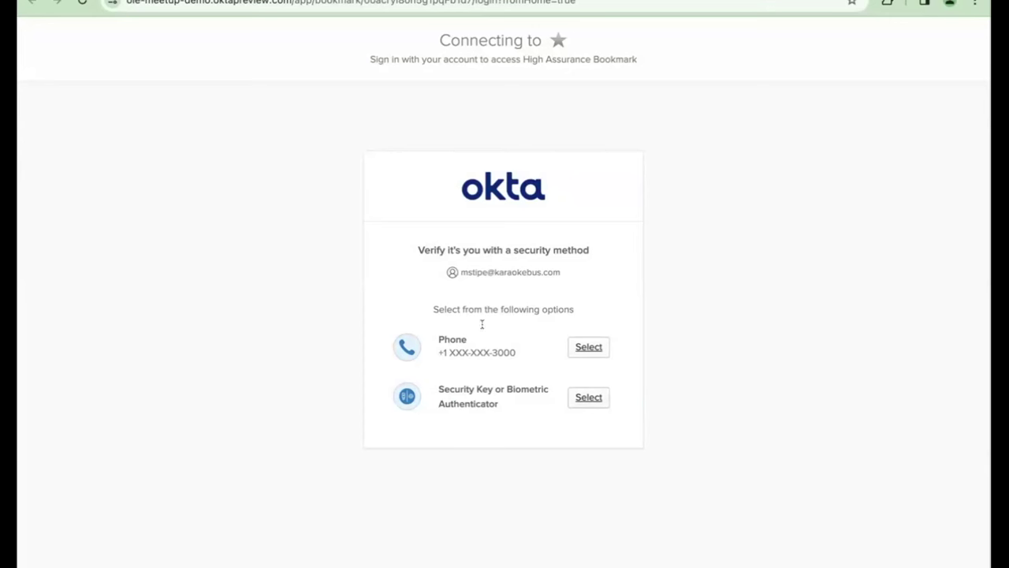
left_click(585, 400)
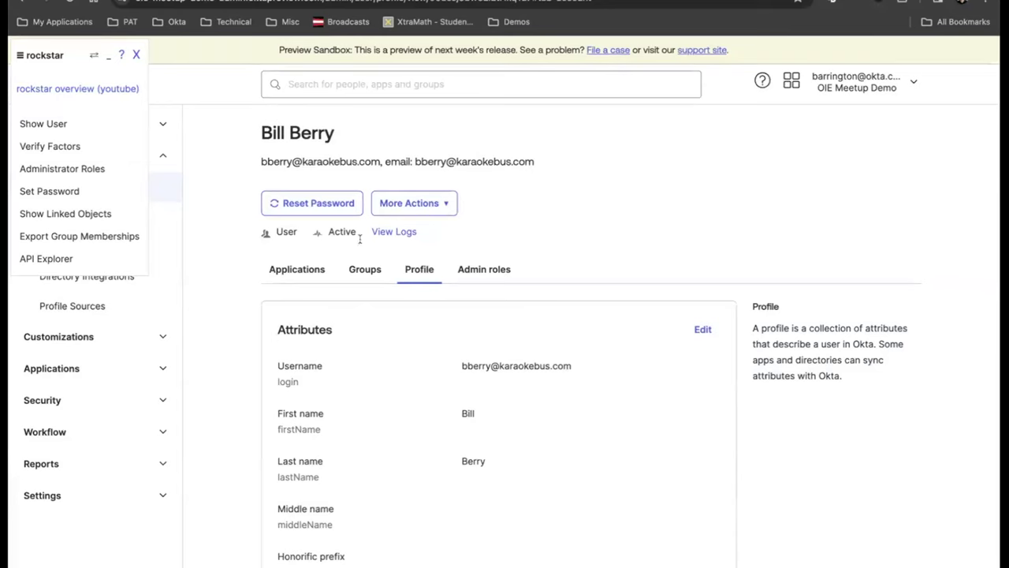
Step: In the Okta Admin Console, reload the open user's profile page and dismiss the rockstar overlay
left_click(135, 56)
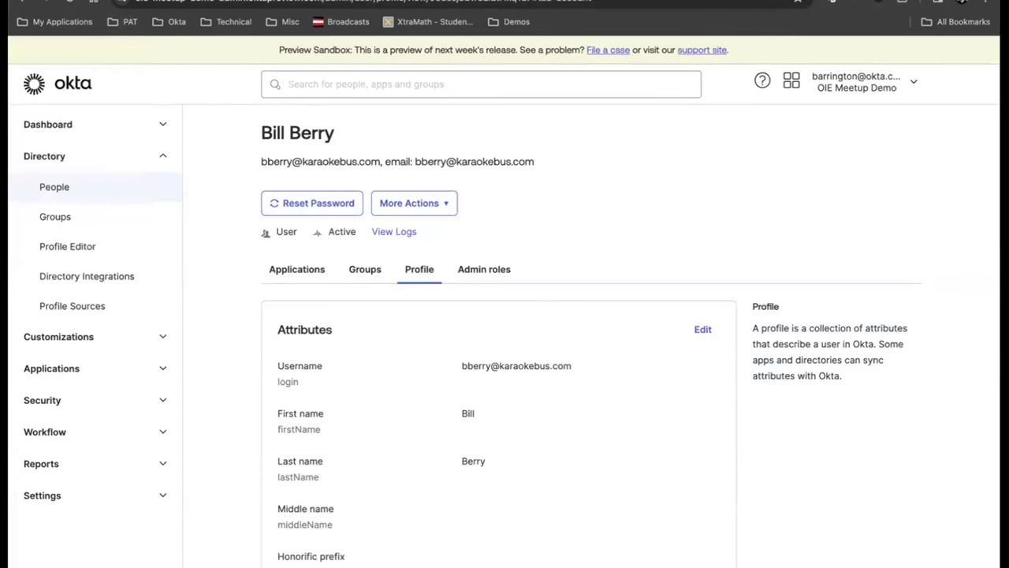
left_click(61, 5)
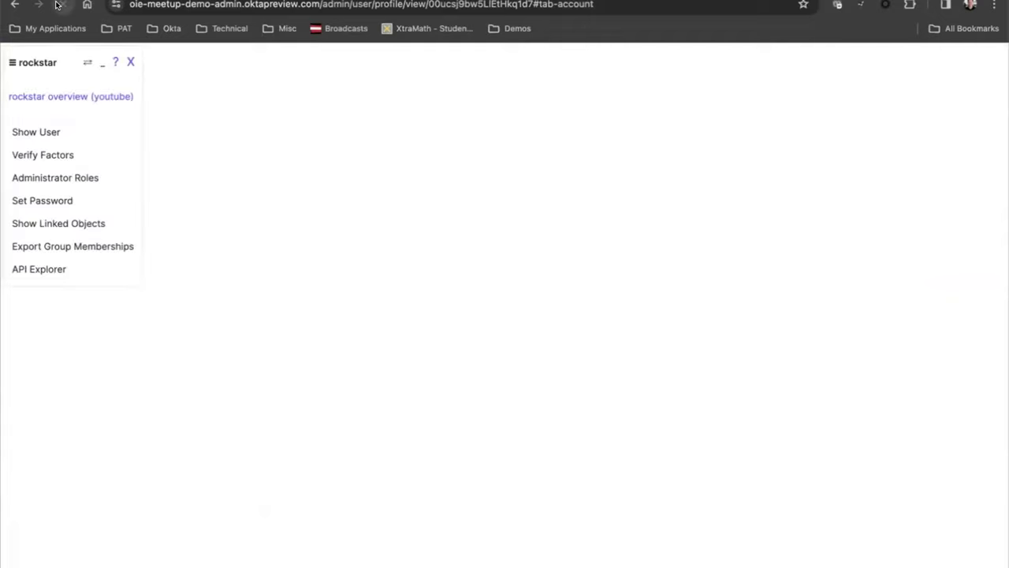
left_click(130, 62)
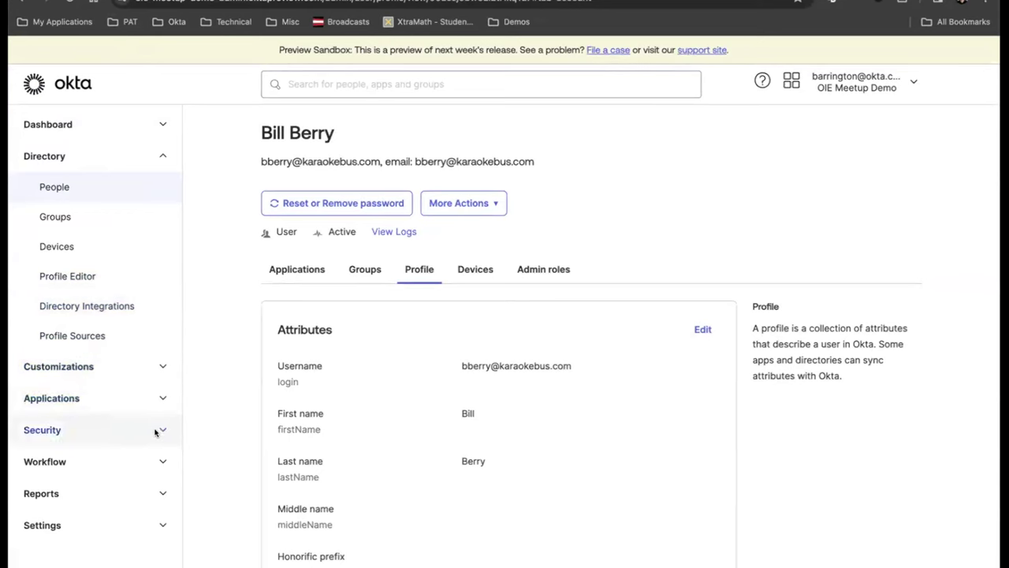
Step: Open the Security section's Authenticators setup list and review the factor types, highlighting Password as a Knowledge factor
left_click(158, 430)
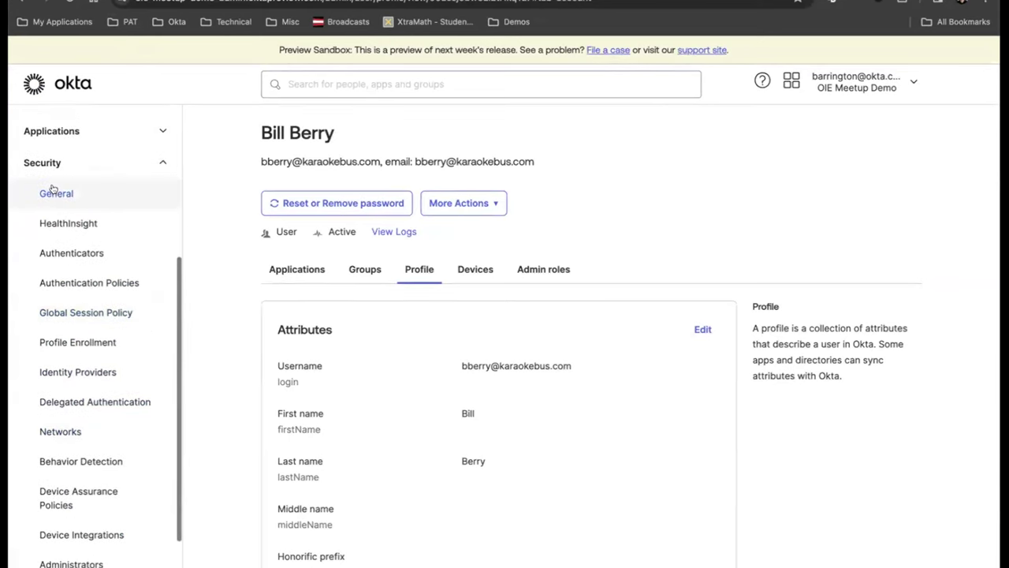
left_click(71, 253)
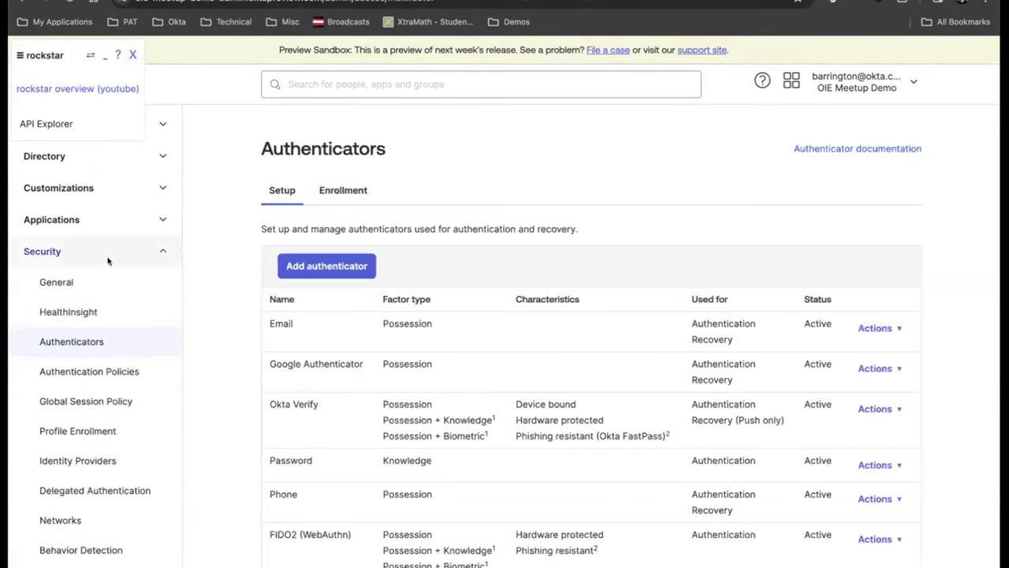
scroll(446, 342, "down", 3)
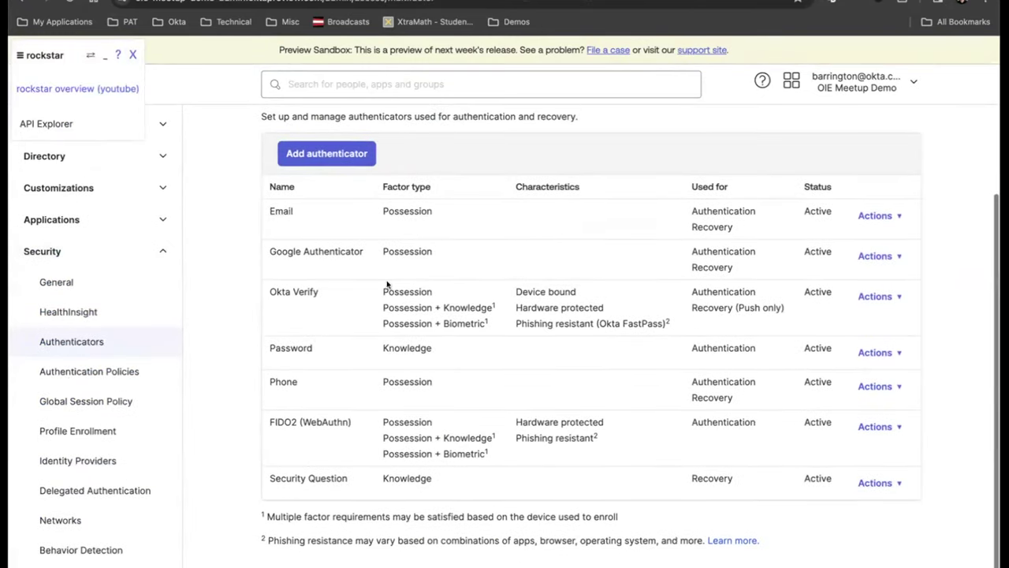
scroll(405, 426, "up", 1)
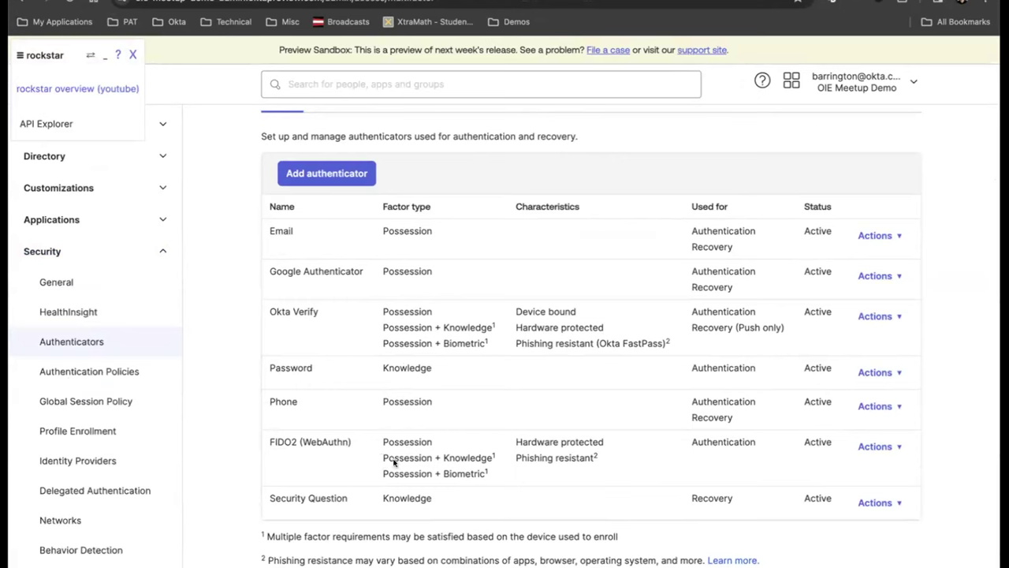
left_click_drag(268, 364, 443, 375)
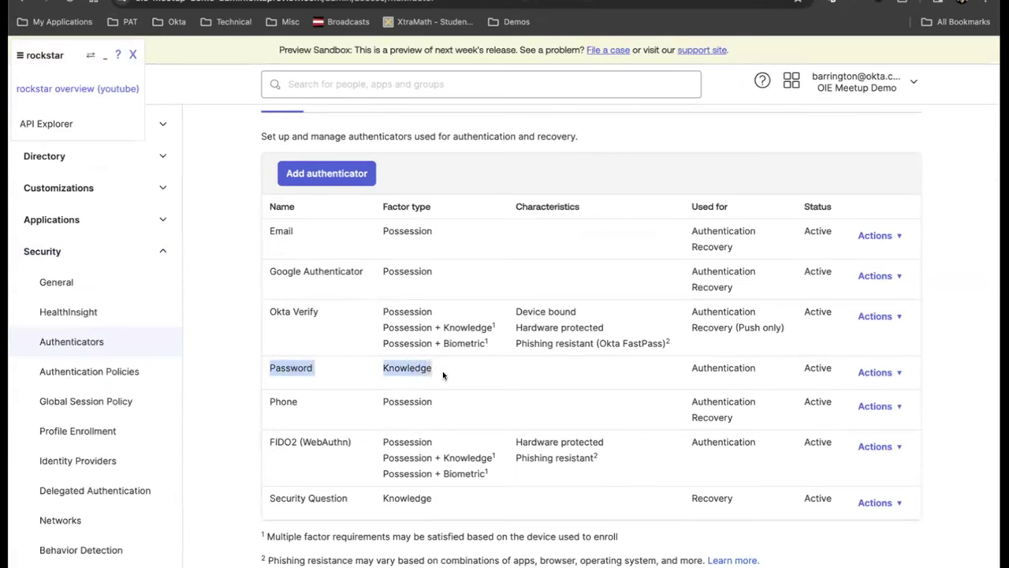
left_click(443, 375)
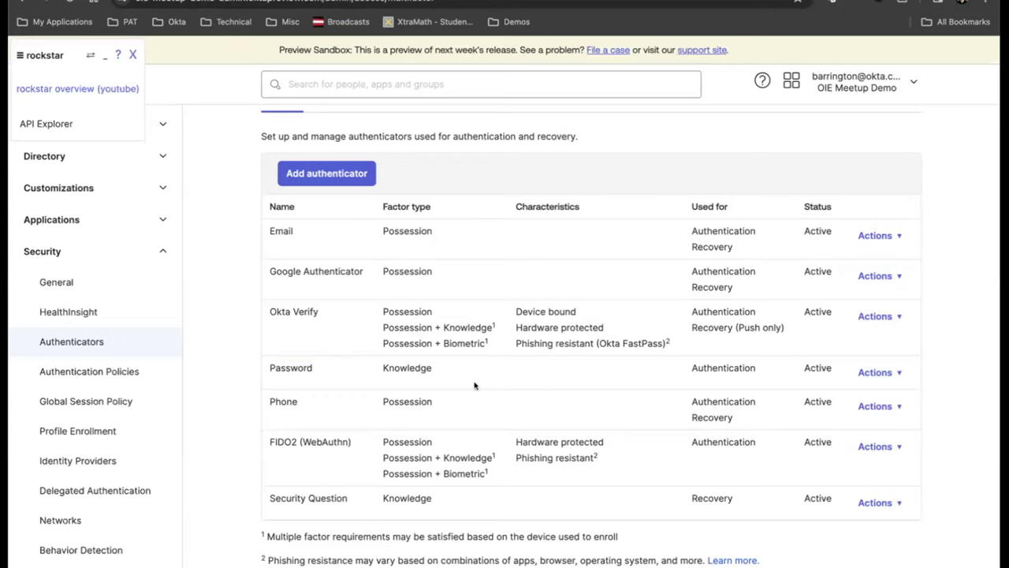
scroll(476, 383, "up", 1)
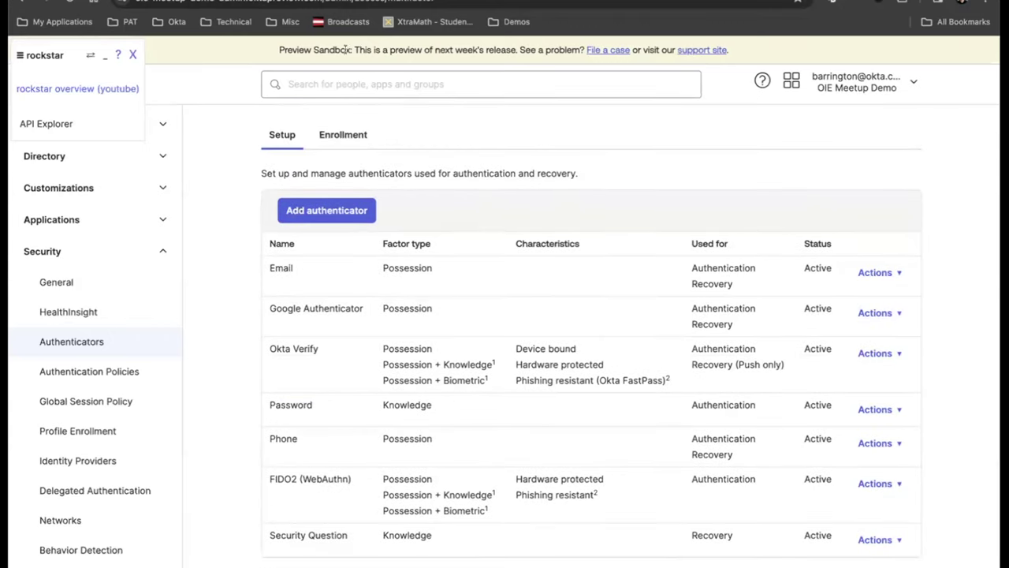
Step: Examine the authenticator enrollment Default Policy, including its OIE upgrade notice, required and optional authenticators, and rules
left_click(345, 134)
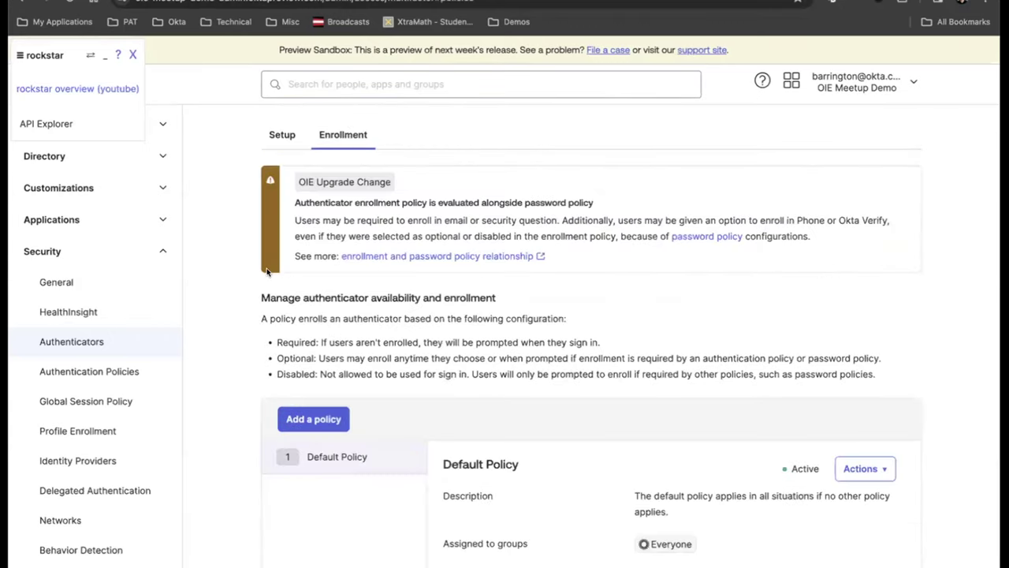
scroll(267, 272, "down", 5)
scroll(357, 300, "down", 1)
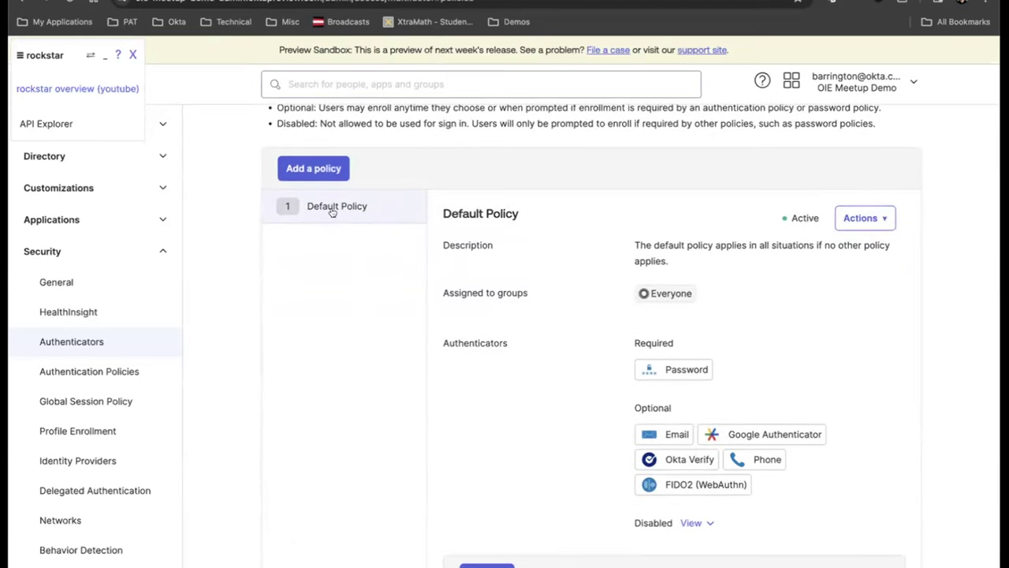
scroll(521, 458, "down", 1)
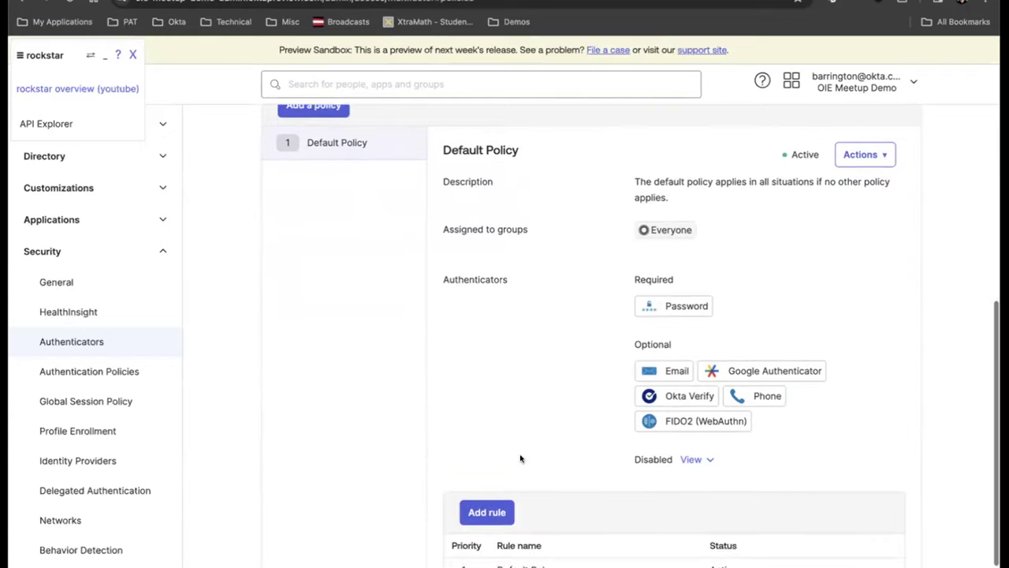
scroll(497, 354, "down", 1)
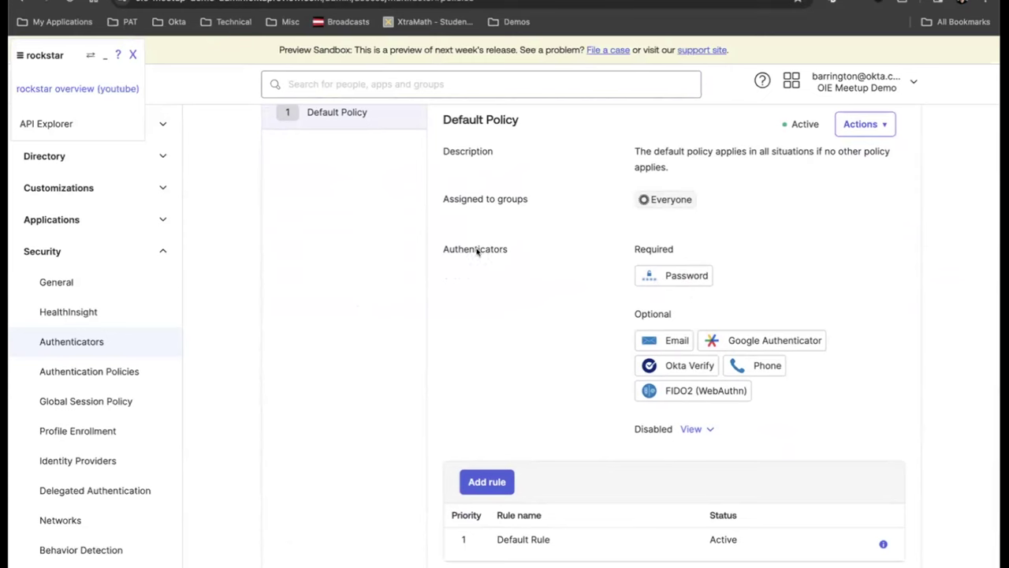
scroll(554, 333, "up", 1)
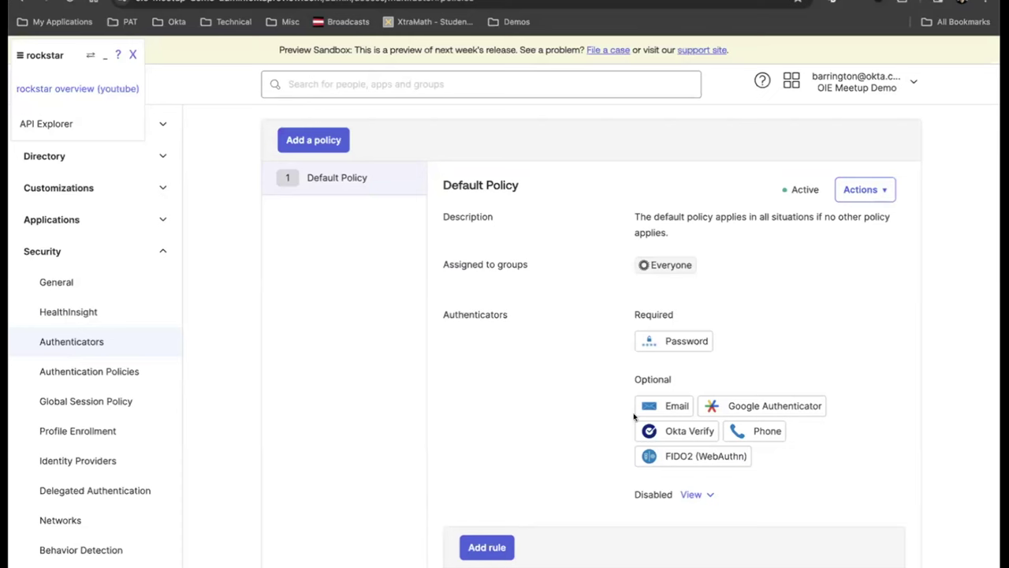
scroll(565, 318, "up", 2)
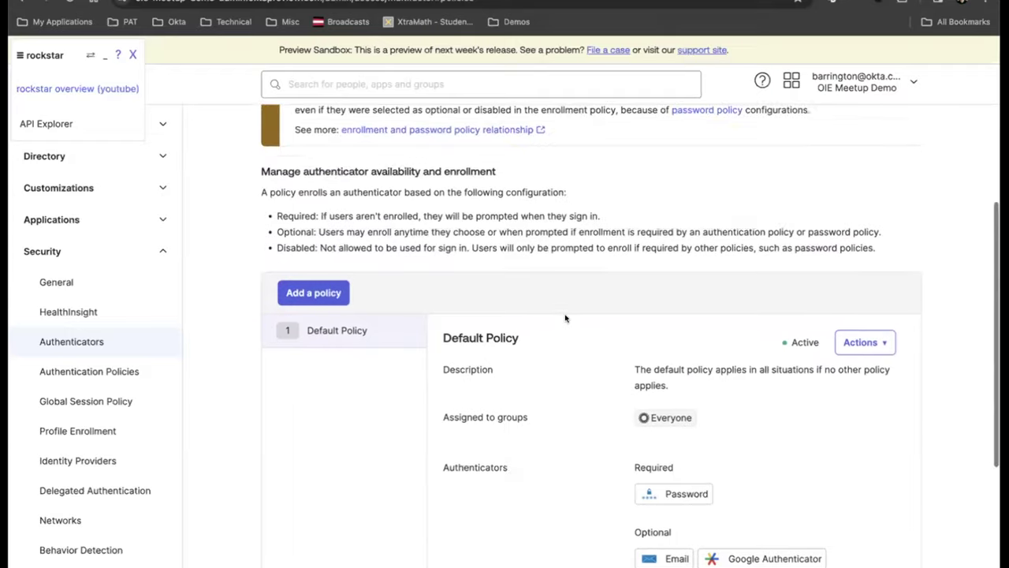
scroll(564, 318, "up", 2)
Step: Return to the authenticator setup list, open the Password authenticator and review its Default Policy's password settings, lockout options and rules
left_click(282, 173)
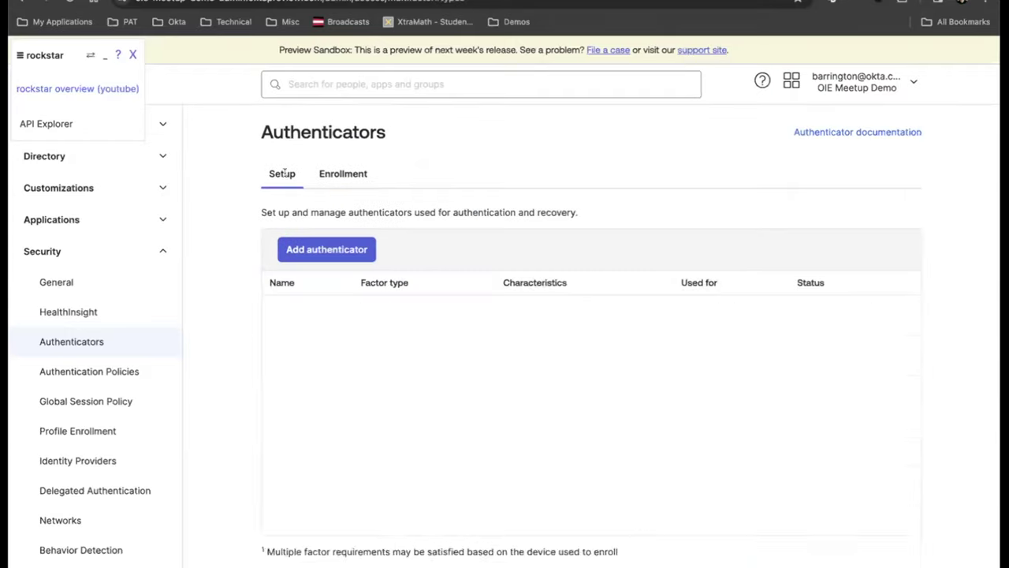
scroll(532, 379, "down", 2)
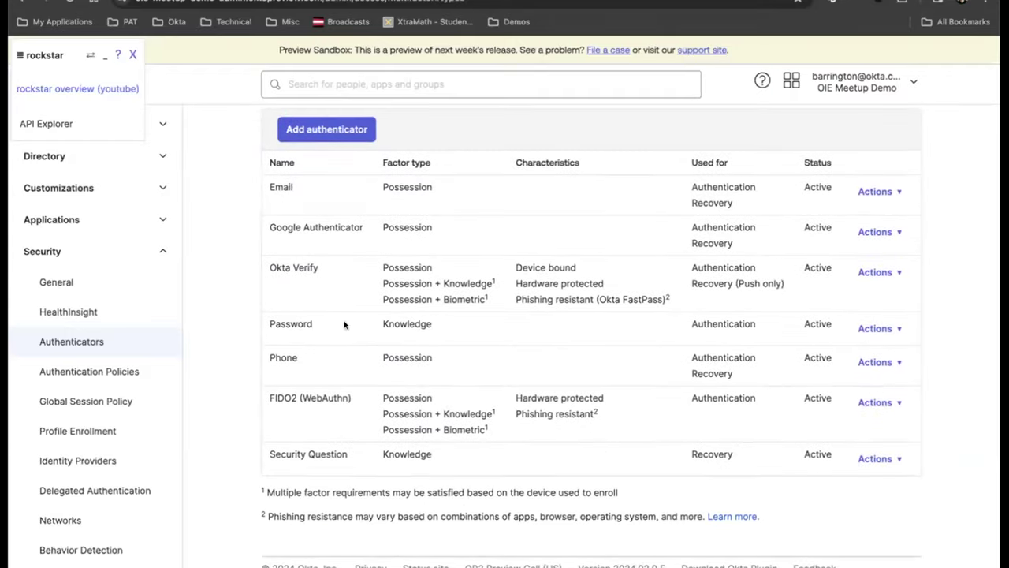
left_click(891, 328)
left_click(882, 378)
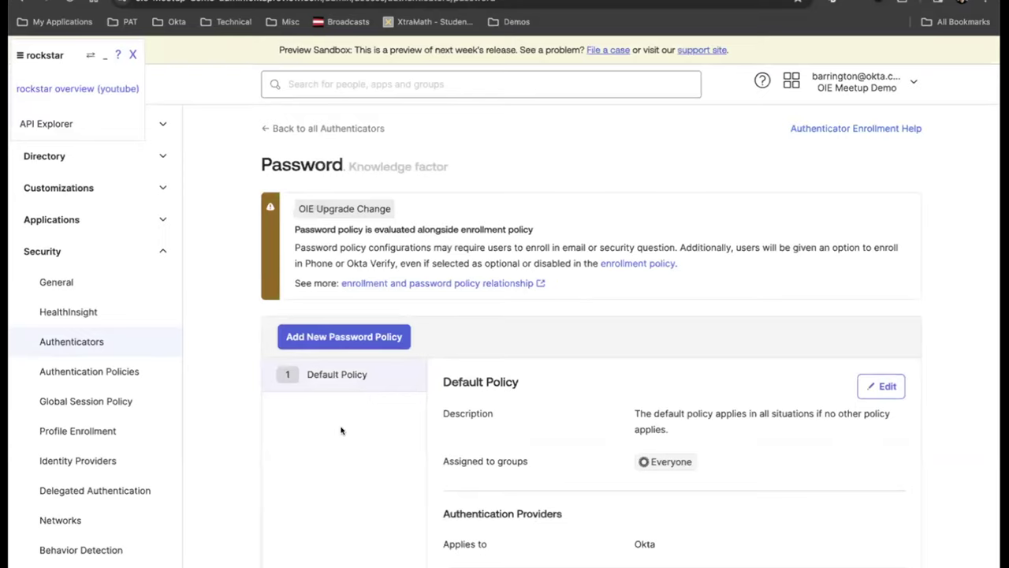
scroll(343, 422, "down", 3)
scroll(394, 319, "down", 2)
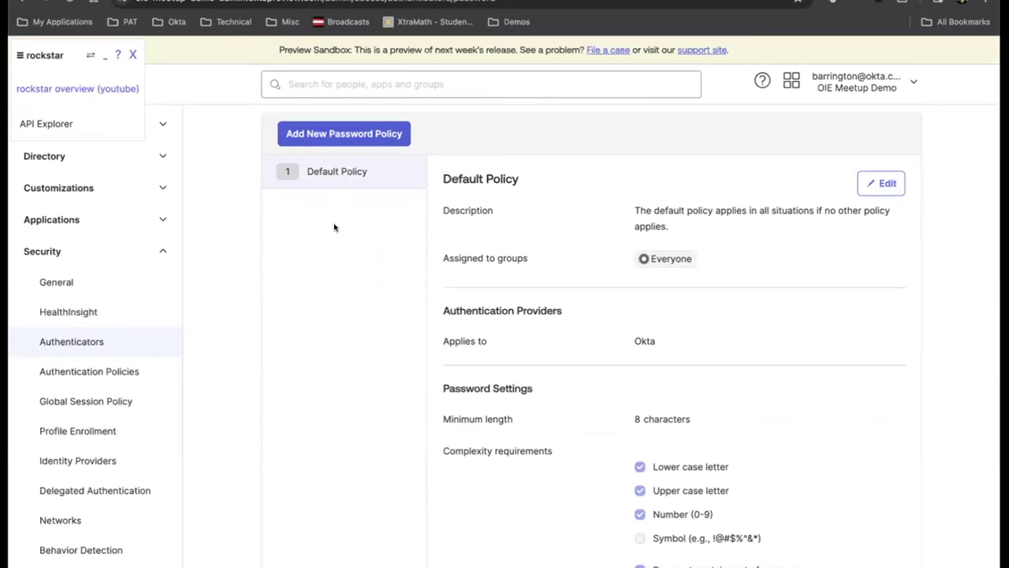
scroll(613, 414, "down", 6)
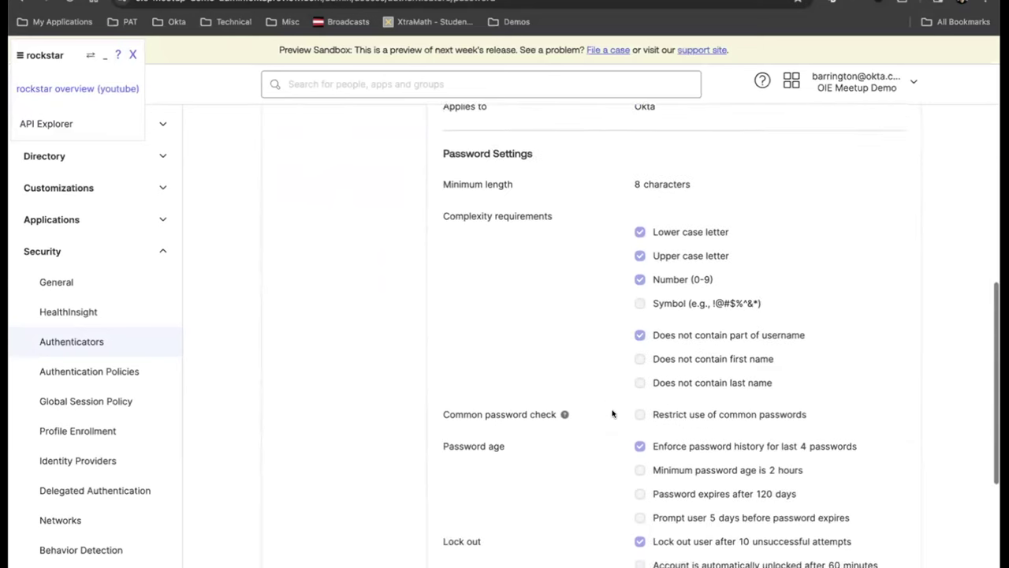
scroll(613, 413, "down", 3)
scroll(591, 383, "down", 4)
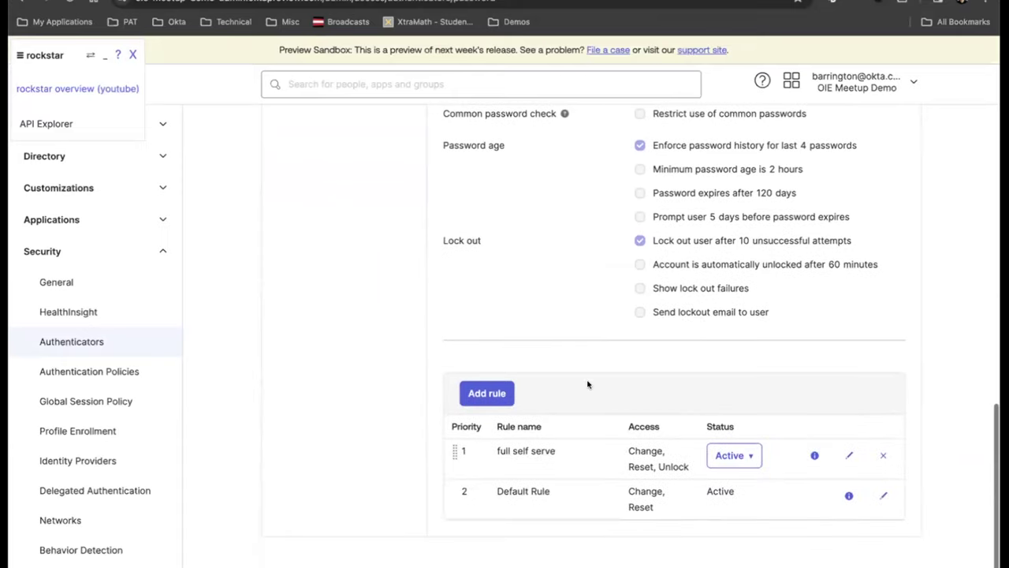
scroll(601, 331, "up", 1)
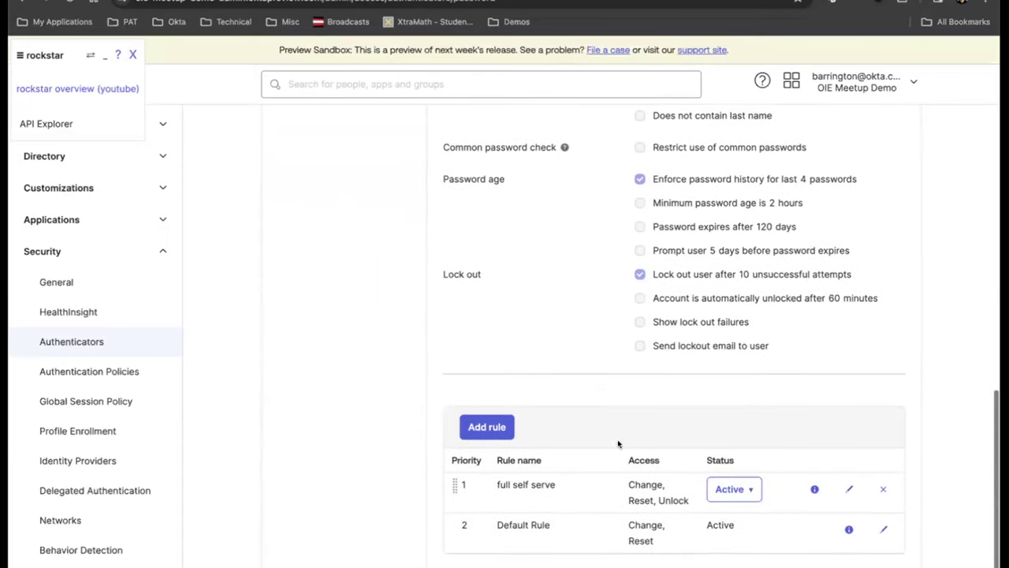
Step: Open the full self serve password rule, review its self-service and recovery authenticator settings, and close it without changes
left_click(849, 488)
scroll(650, 373, "down", 1)
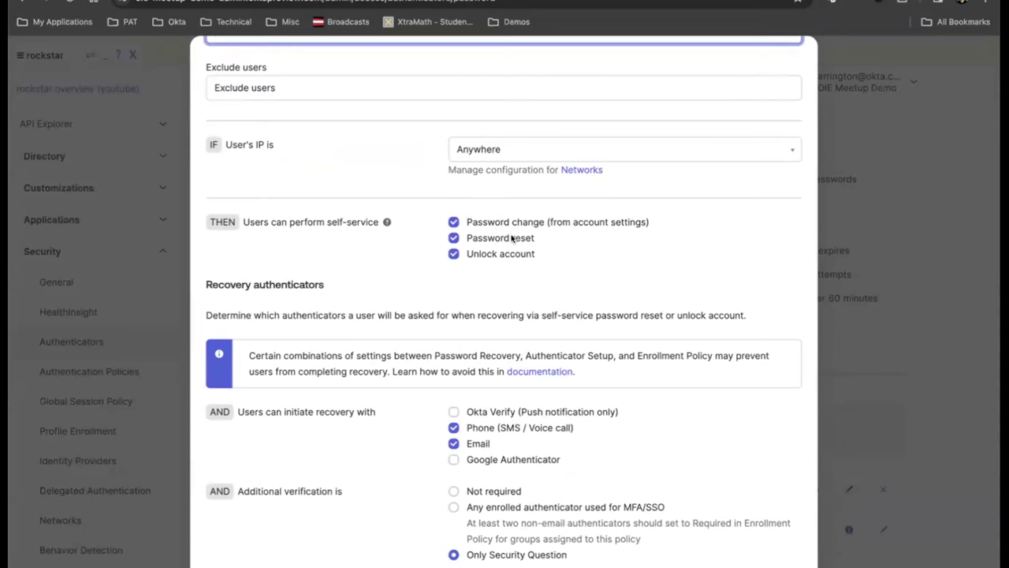
scroll(406, 269, "down", 1)
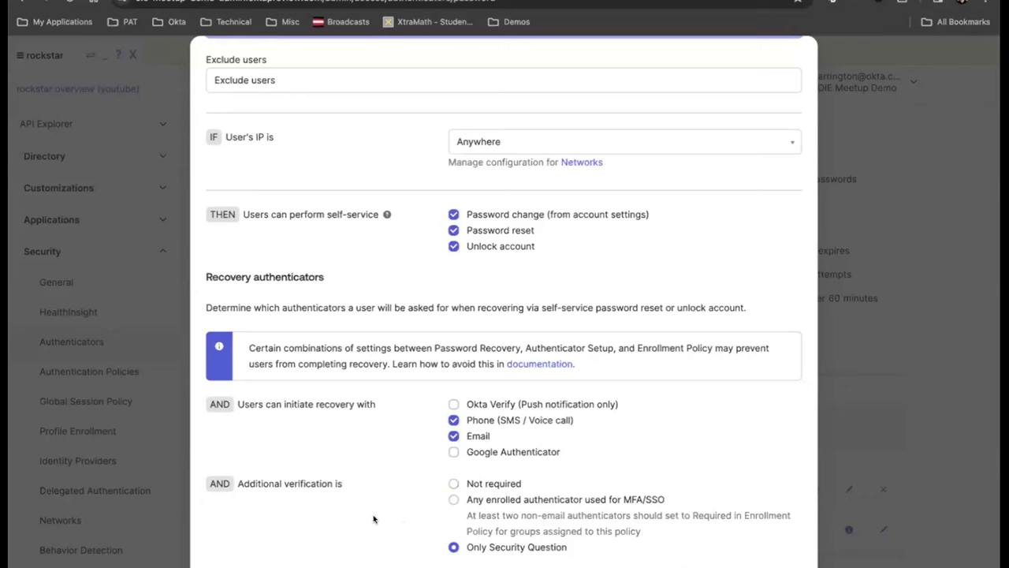
key("Escape")
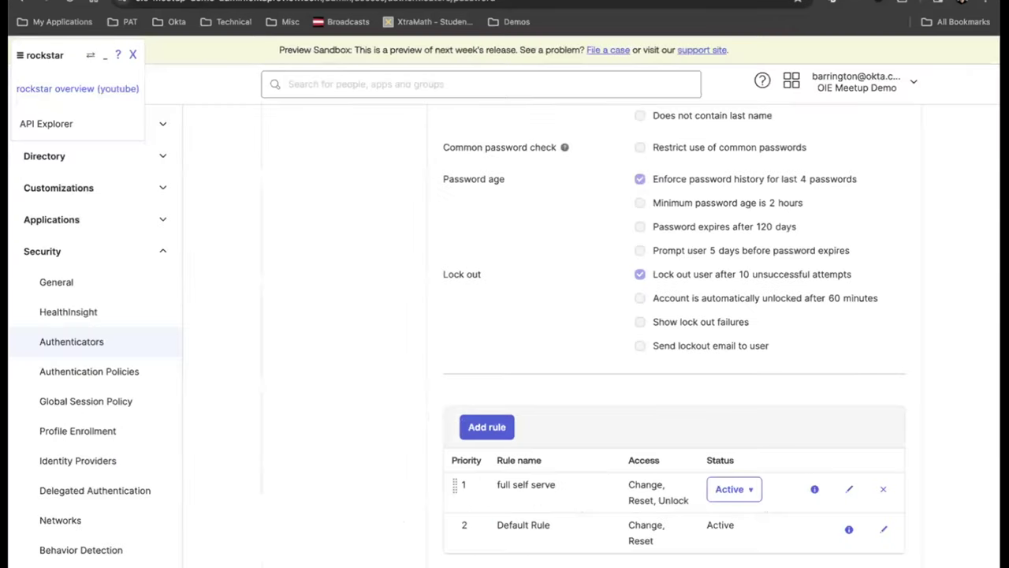
Step: Open Authentication Policies and list all applications assigned to the Classic Migrated policy
left_click(79, 368)
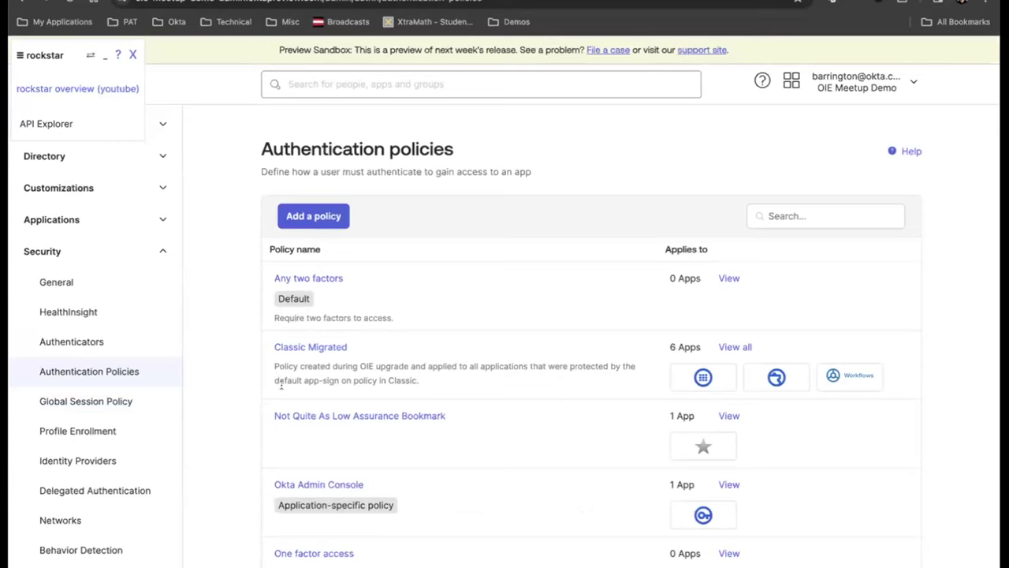
scroll(261, 389, "down", 1)
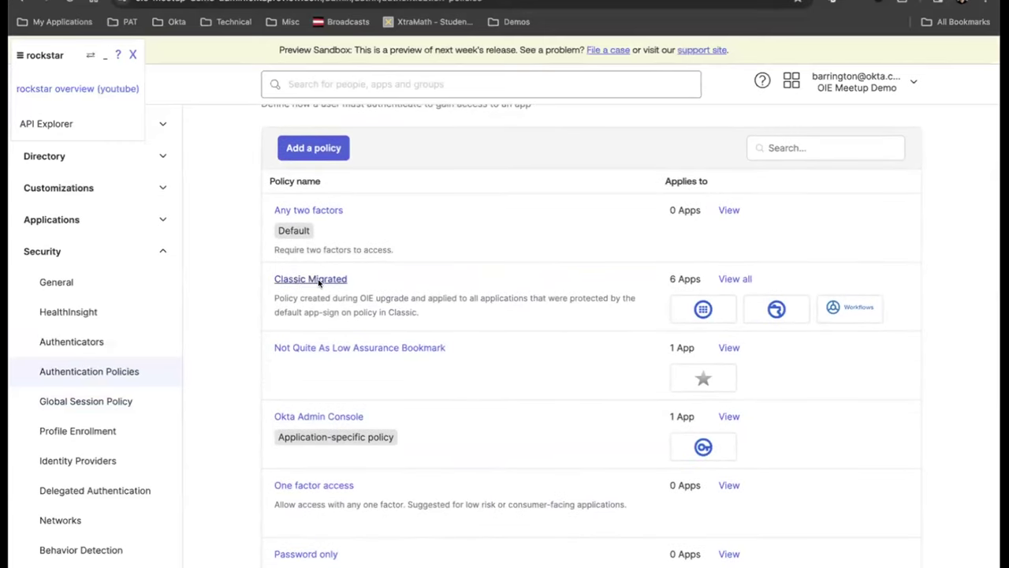
left_click(734, 279)
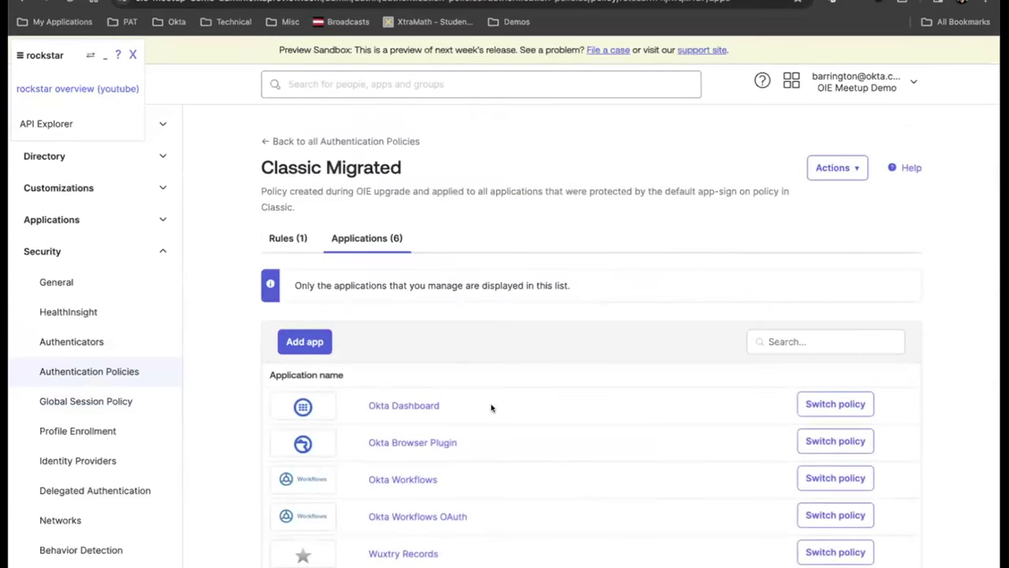
Step: Review the Classic Migrated policy's applications and rules, and open its Catch-all Rule to examine the conditions
scroll(499, 413, "down", 1)
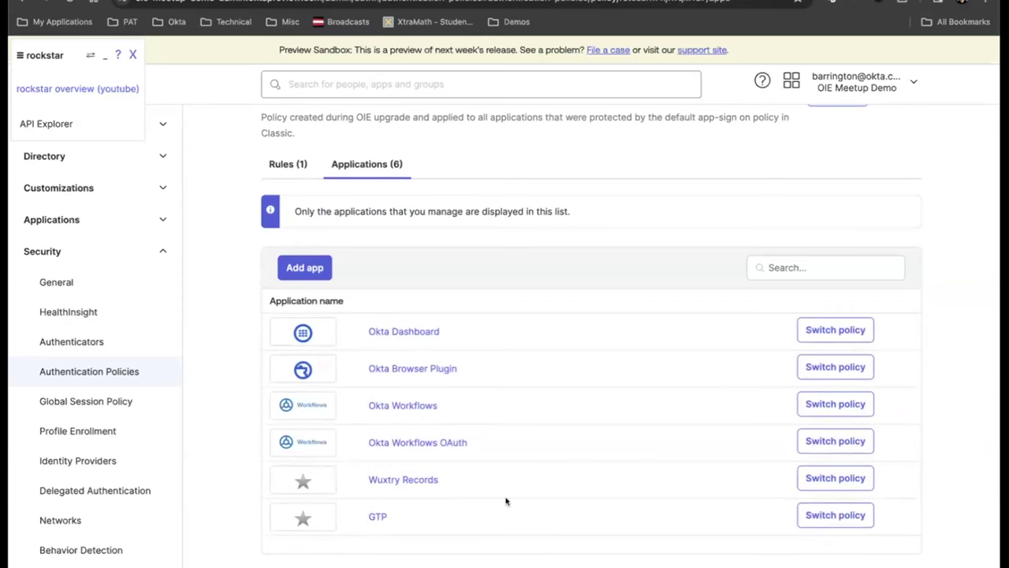
left_click(286, 163)
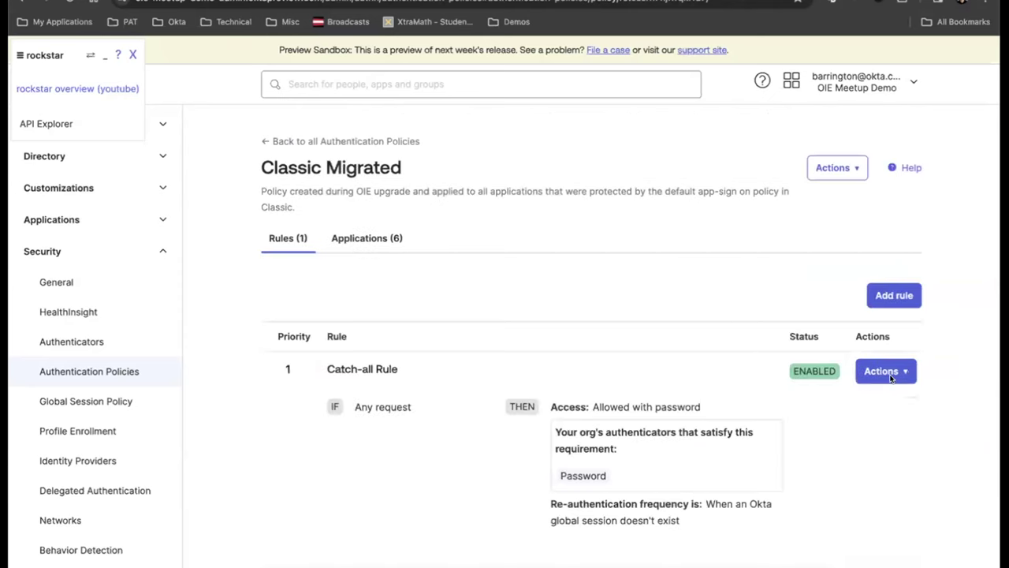
left_click(888, 374)
left_click(874, 397)
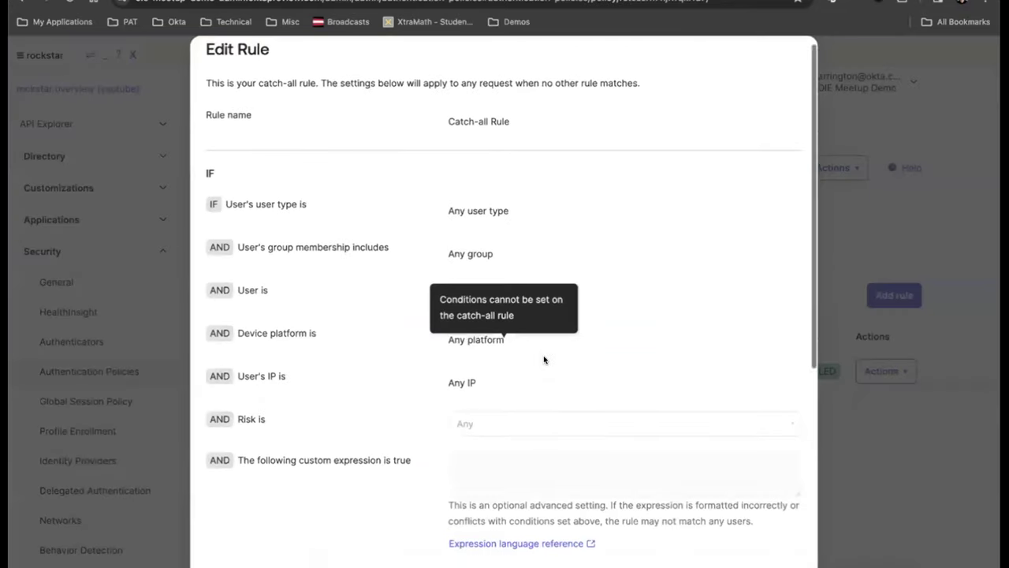
scroll(541, 355, "down", 5)
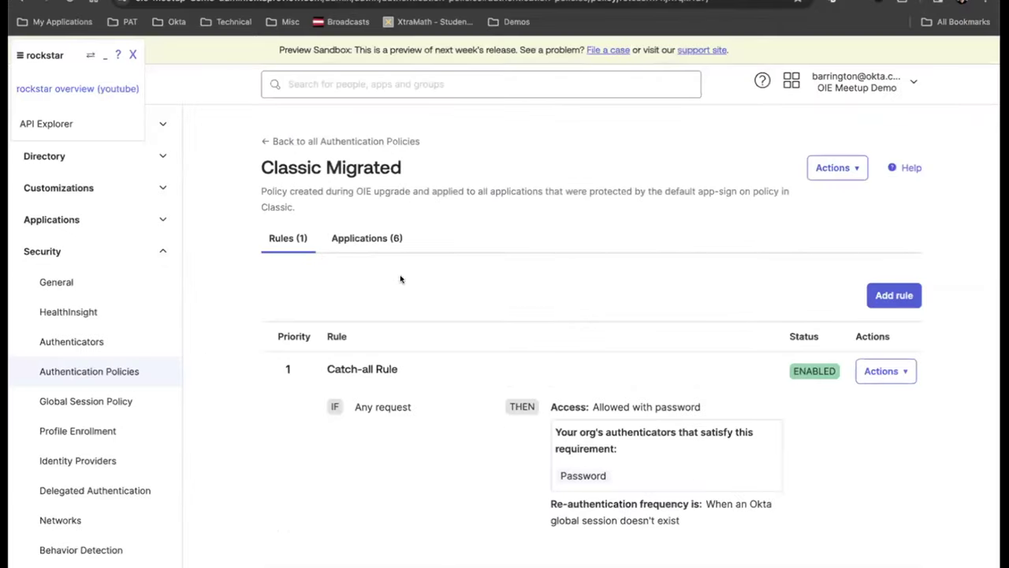
Step: Return to the authentication policies list, open the merged High Assurance App and High Assurance Bookmark policy, and check its assigned applications
left_click(360, 141)
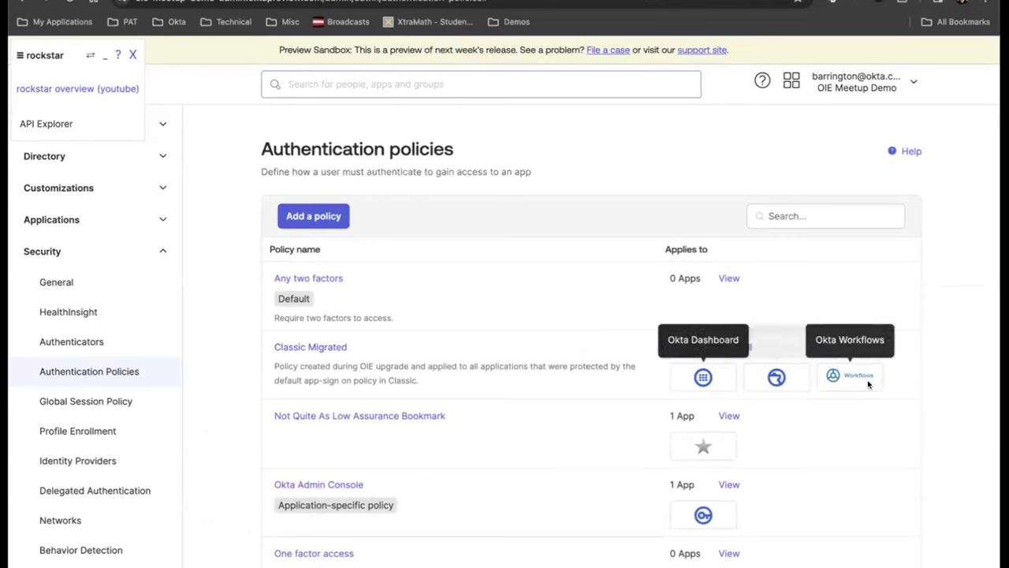
scroll(555, 375, "down", 4)
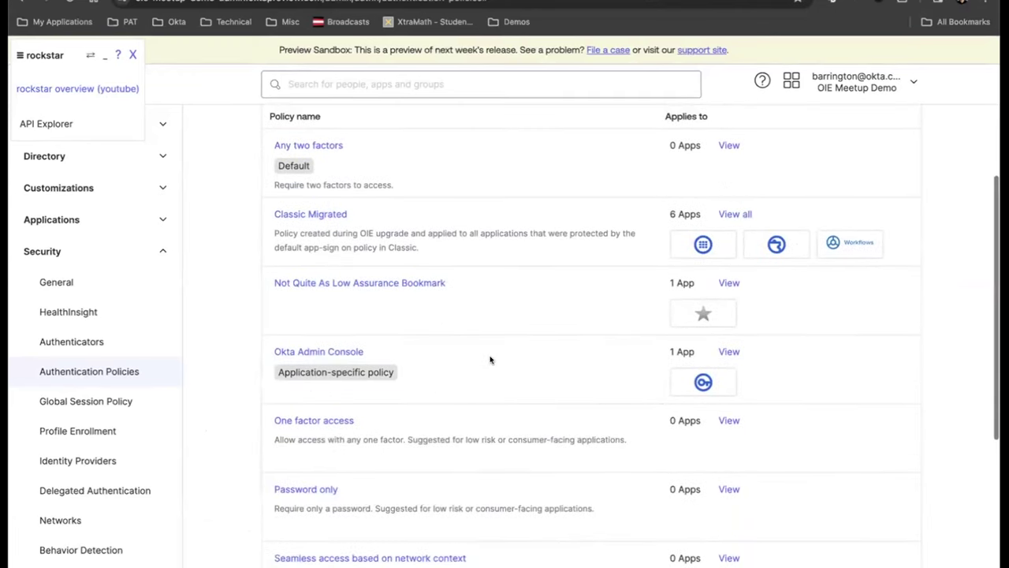
scroll(498, 367, "down", 1)
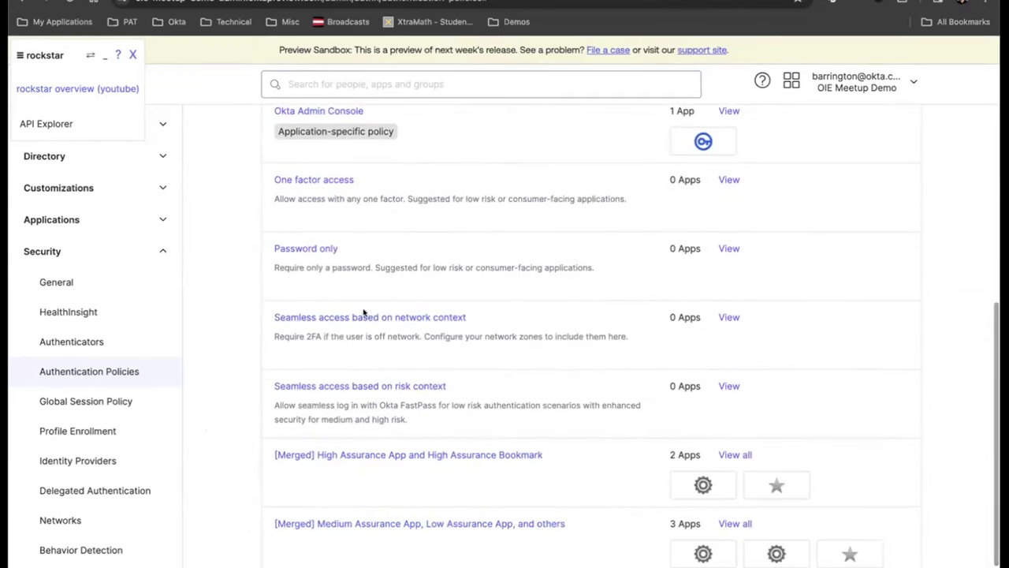
scroll(437, 404, "down", 1)
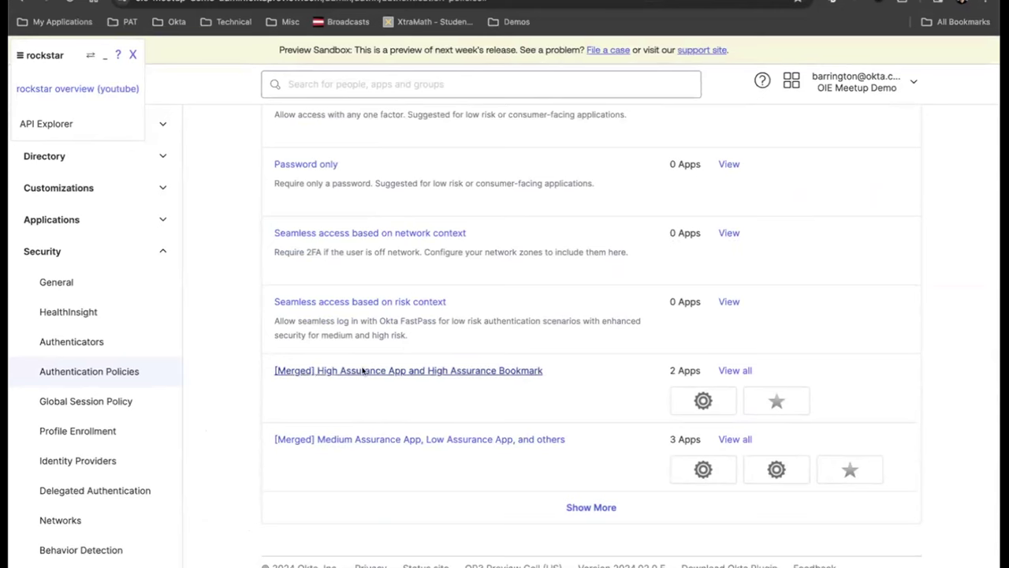
left_click(465, 370)
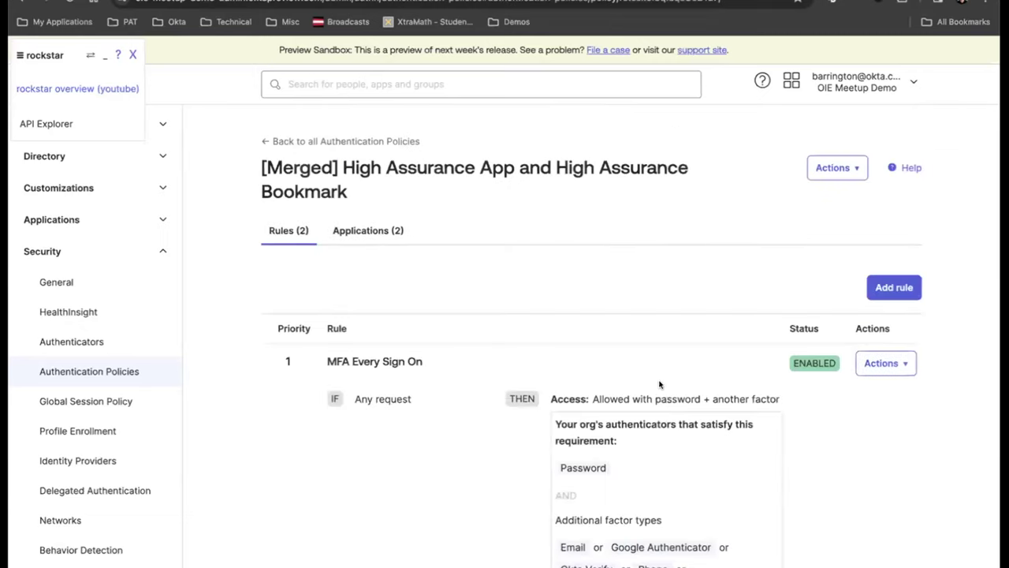
left_click(363, 232)
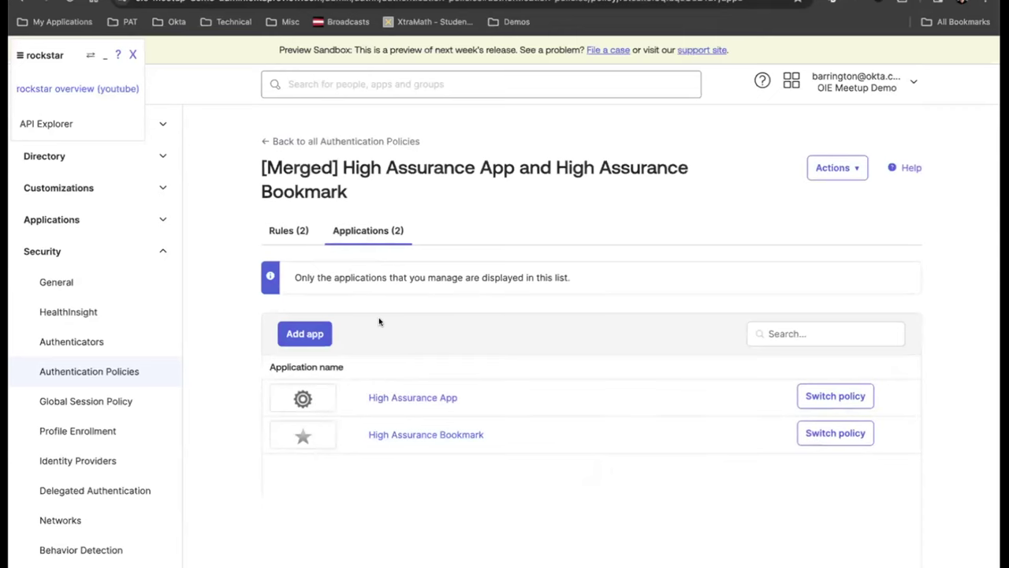
left_click(289, 233)
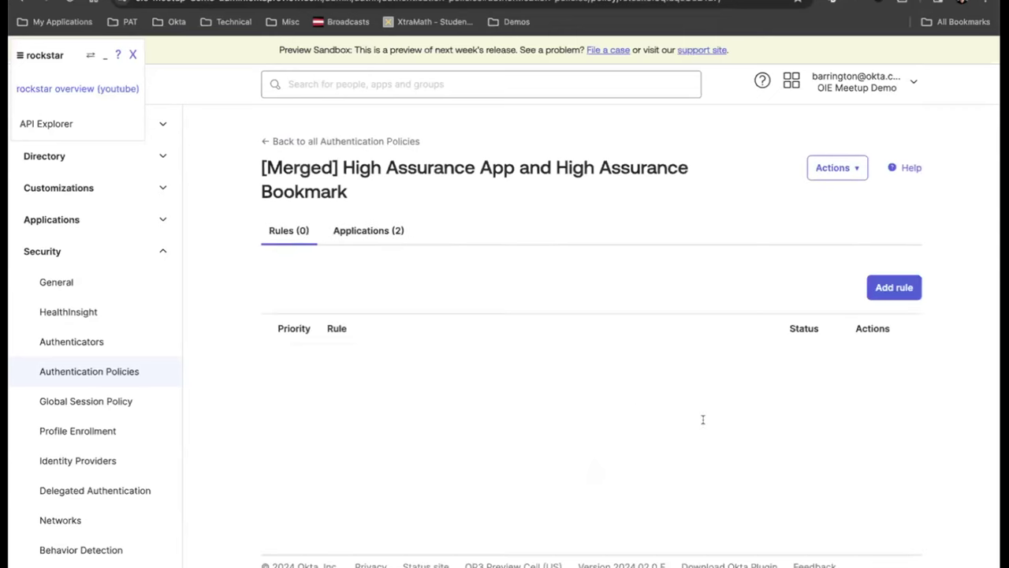
Step: Open the MFA Every Sign On rule and review its conditions, possession factor constraints and re-authentication prompt settings without changing them
scroll(702, 418, "down", 1)
scroll(702, 419, "down", 1)
left_click(878, 256)
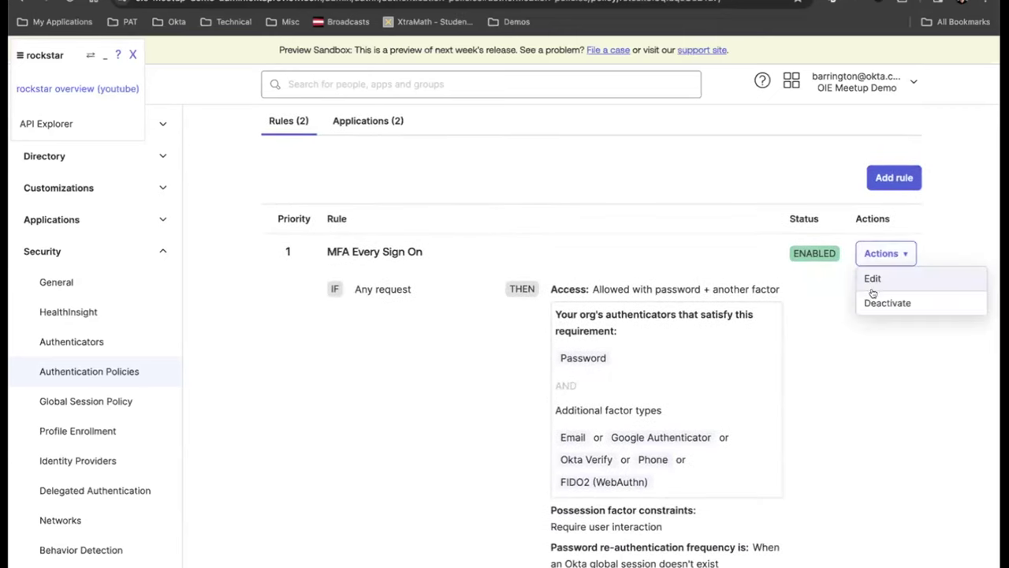
left_click(873, 279)
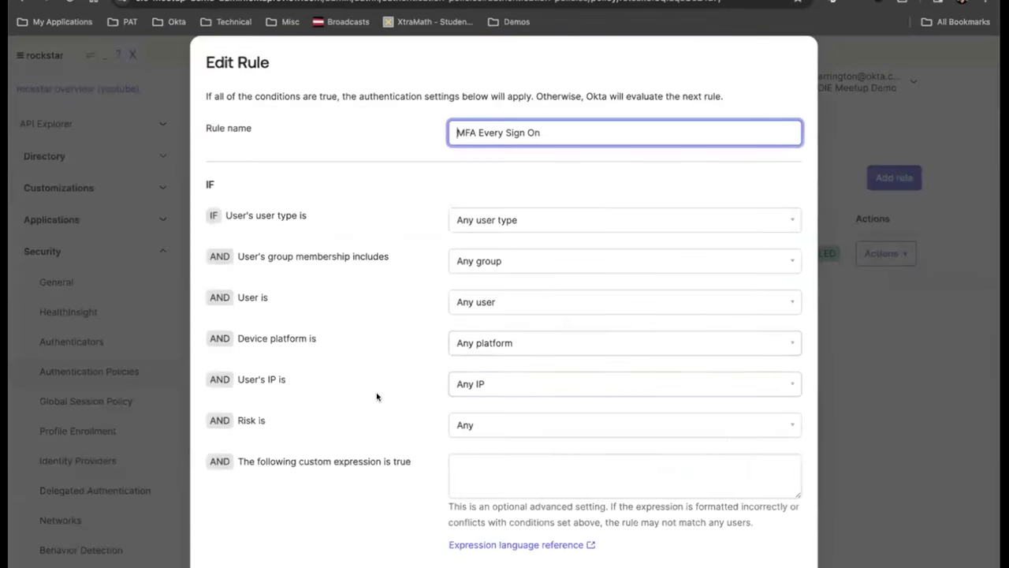
scroll(377, 396, "down", 5)
scroll(377, 396, "down", 1)
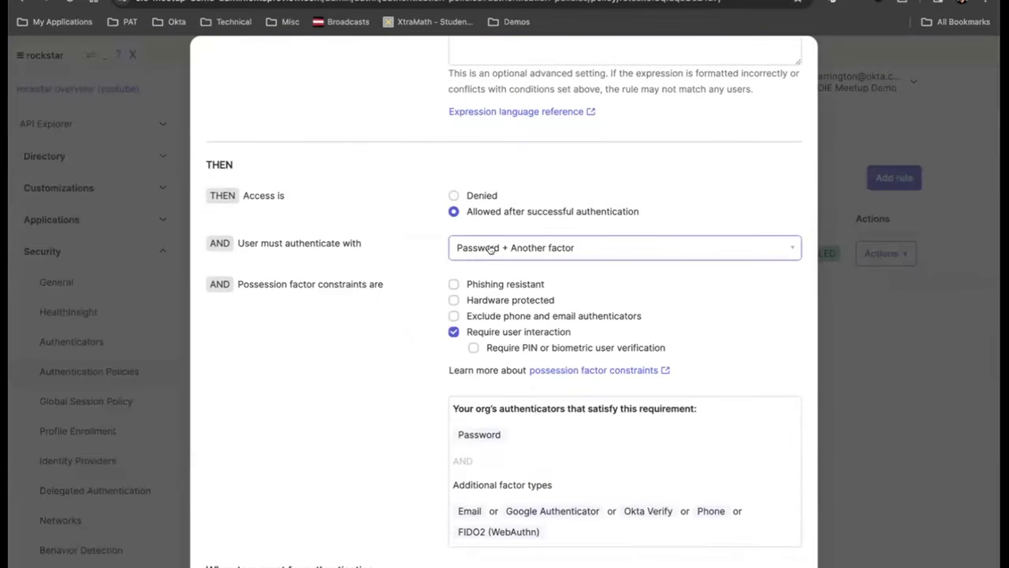
scroll(410, 356, "down", 4)
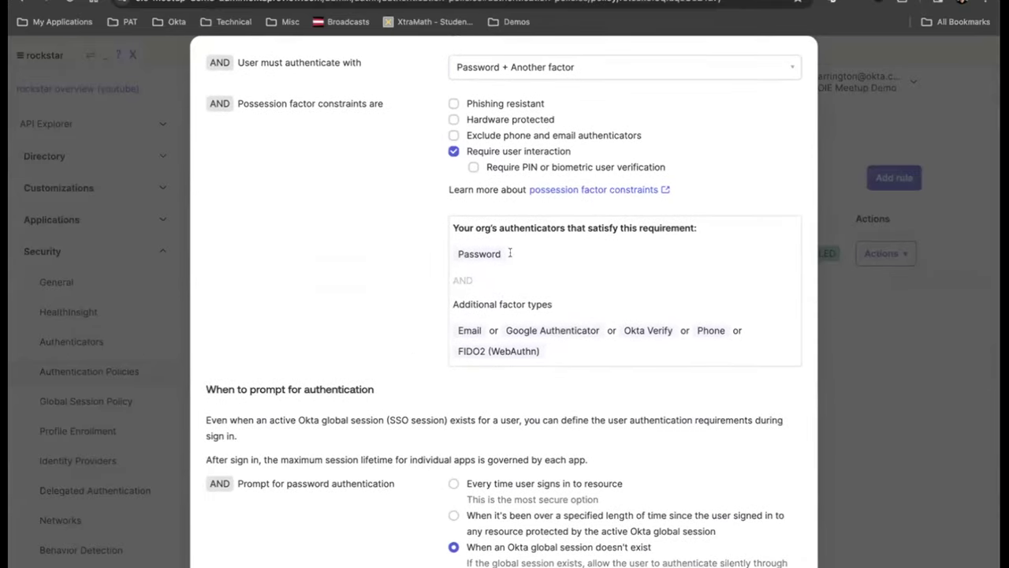
scroll(386, 310, "down", 4)
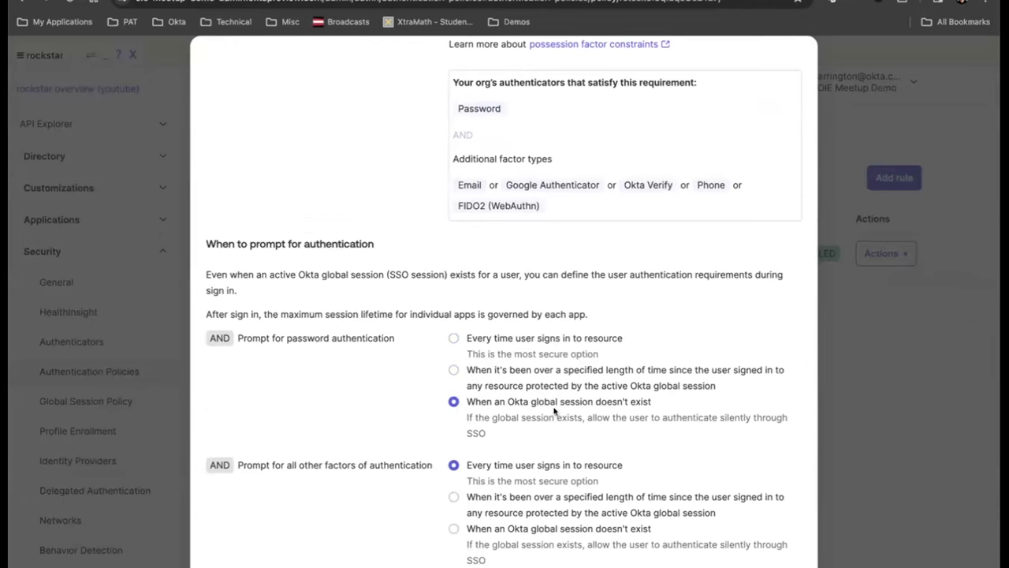
scroll(373, 387, "down", 1)
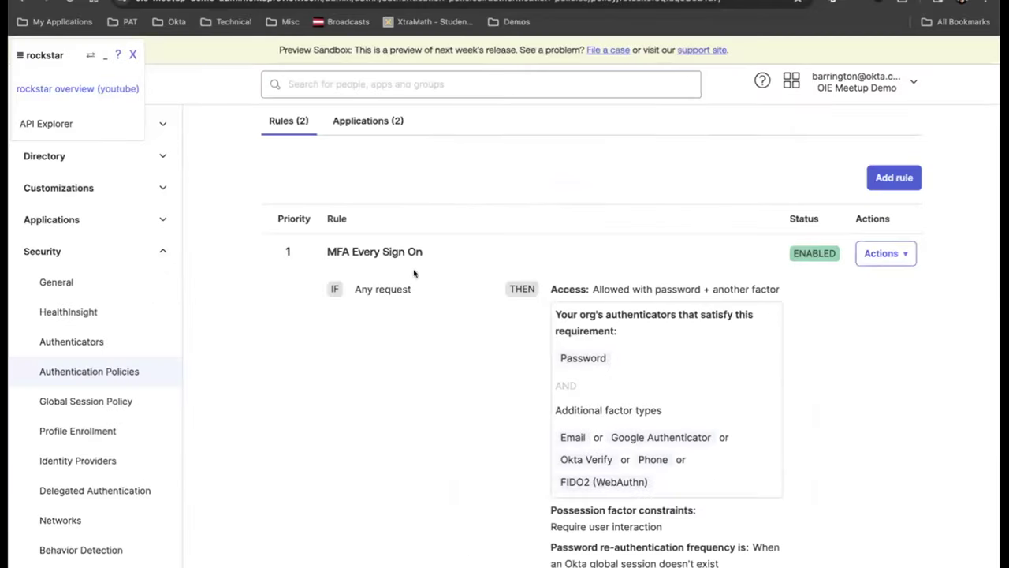
Step: Return to the authentication policies list, open the merged Medium Assurance App, Low Assurance App policy and examine its rules
scroll(327, 284, "up", 3)
left_click(297, 141)
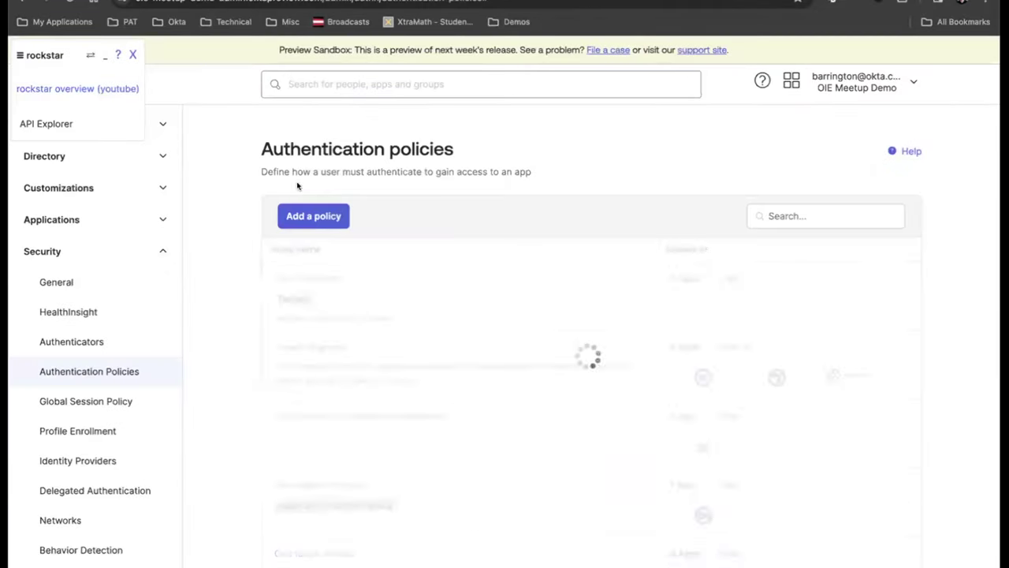
scroll(323, 459, "down", 5)
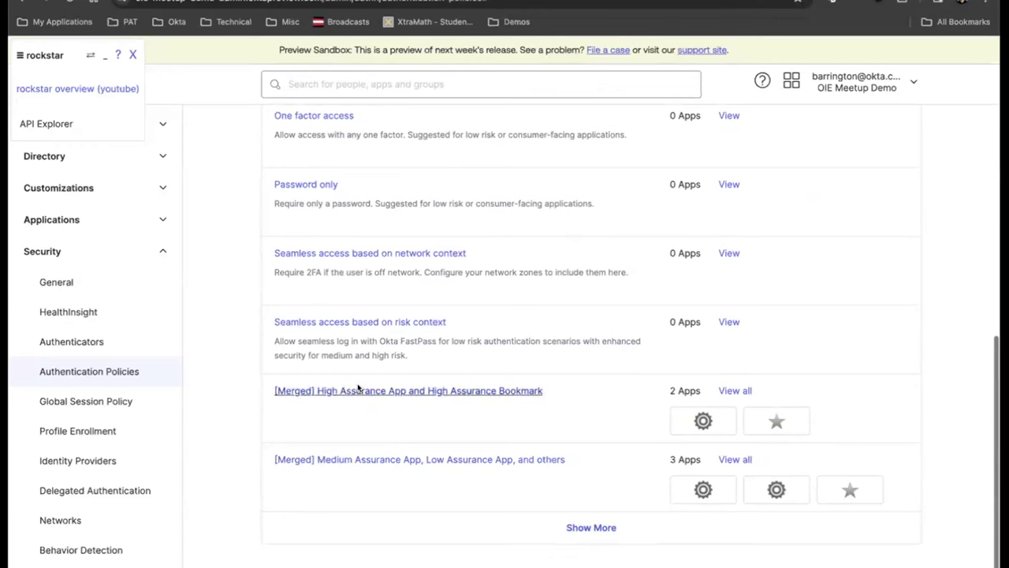
left_click(500, 459)
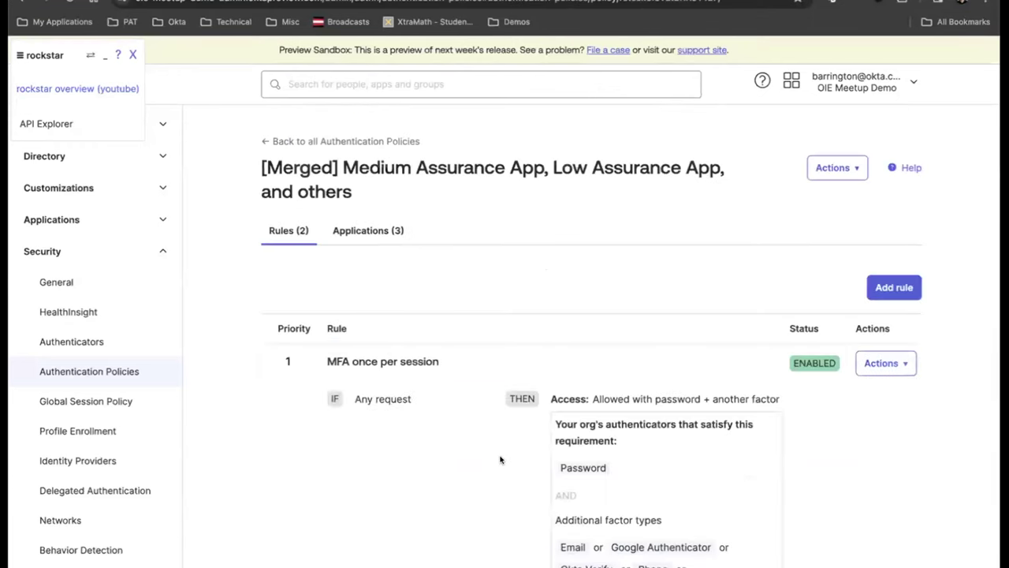
scroll(481, 451, "down", 3)
scroll(481, 451, "down", 2)
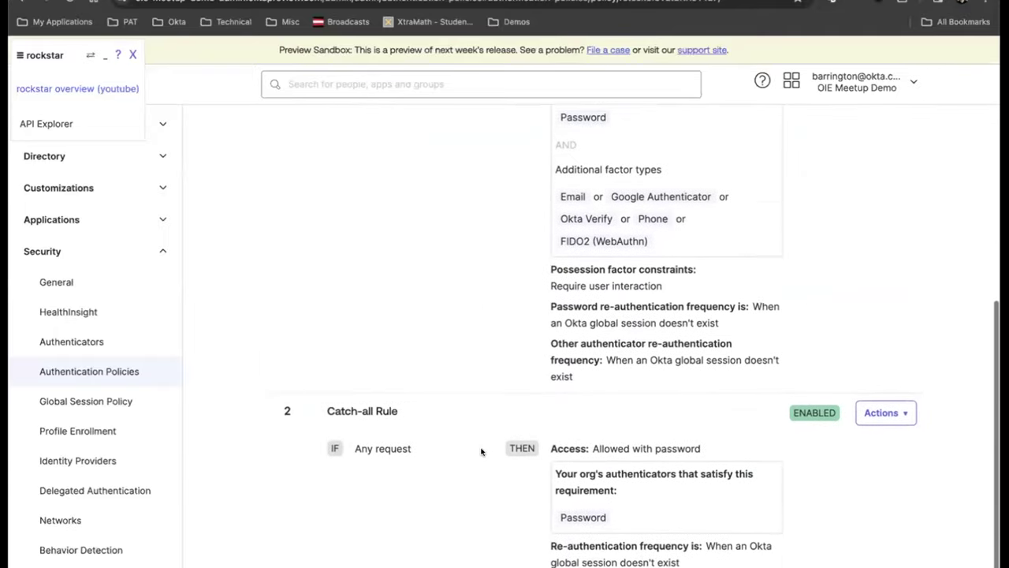
Step: Open the merged Medium Assurance policy's Catch-all Rule and review its conditions, authentication requirement and prompt frequency without changes
left_click(864, 366)
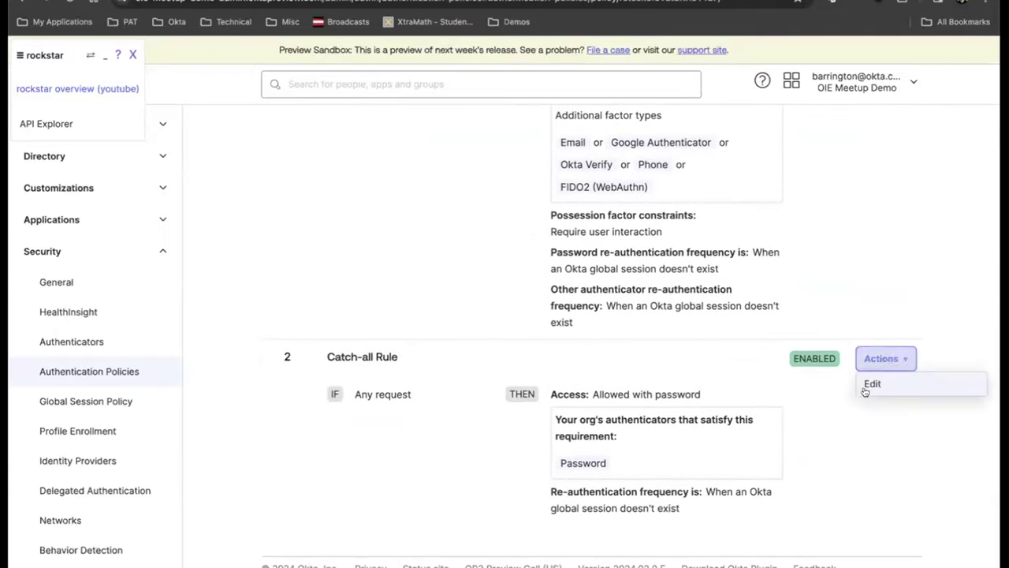
left_click(867, 389)
scroll(387, 432, "down", 3)
scroll(387, 432, "down", 3)
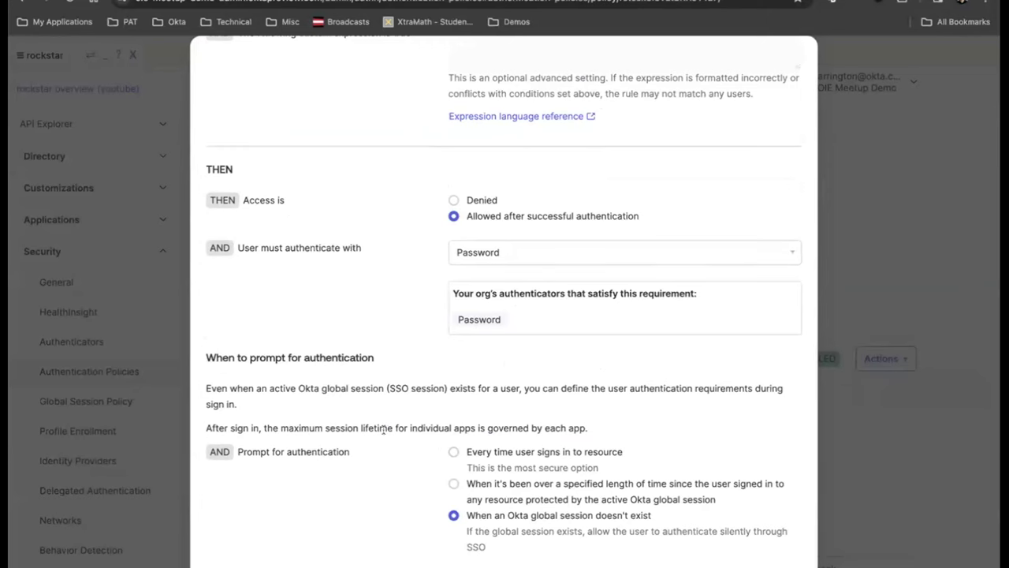
scroll(518, 354, "up", 1)
scroll(517, 354, "down", 1)
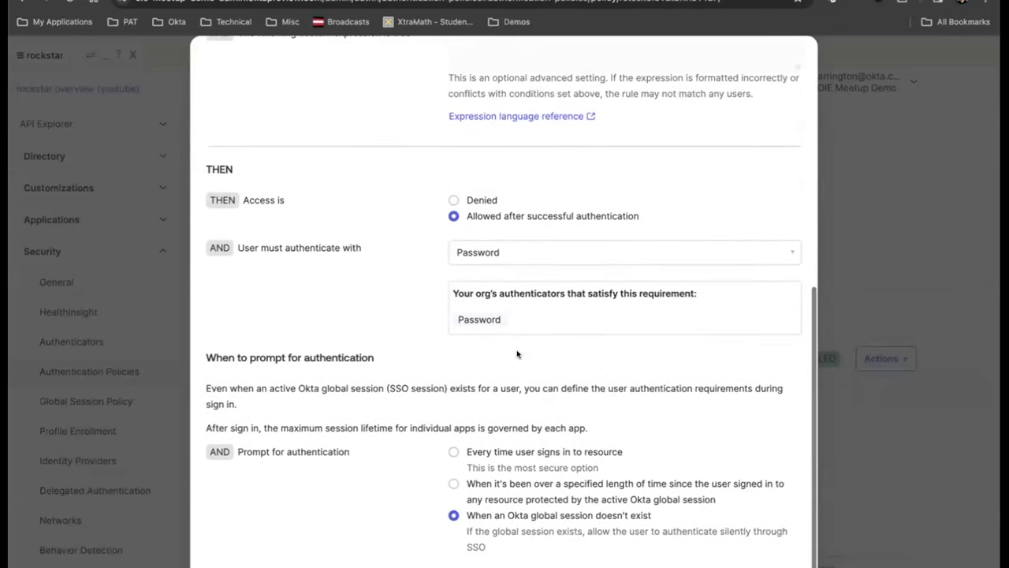
scroll(449, 356, "up", 7)
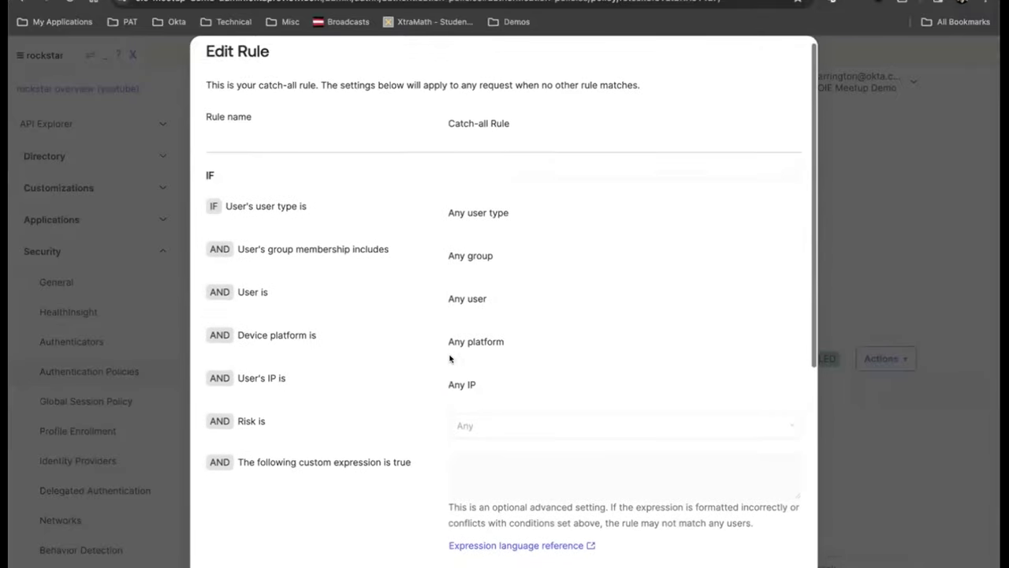
scroll(449, 358, "down", 7)
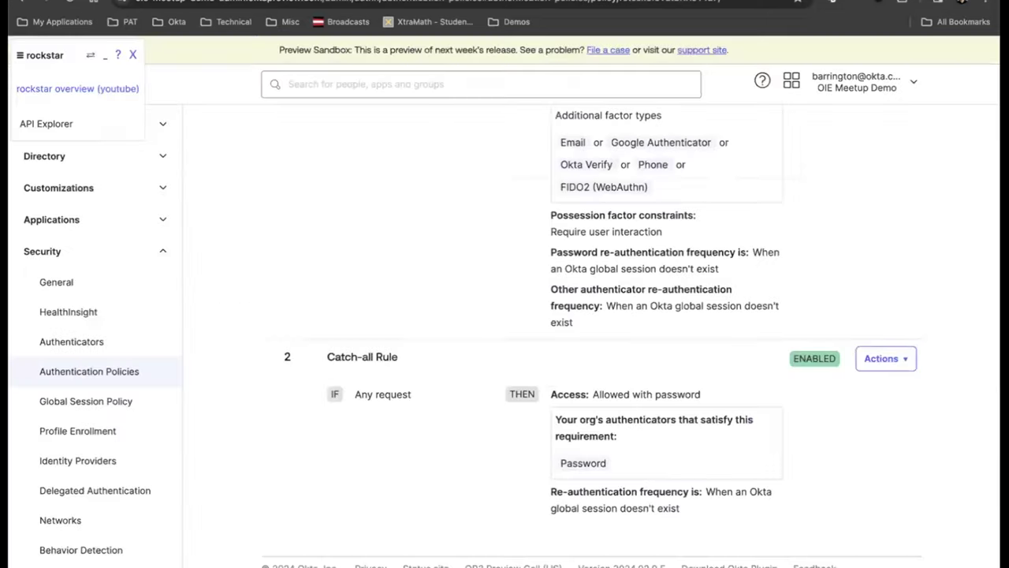
Step: Look through the authentication policies list again, reopen the merged Medium Assurance policy and list its assigned applications
scroll(476, 432, "up", 5)
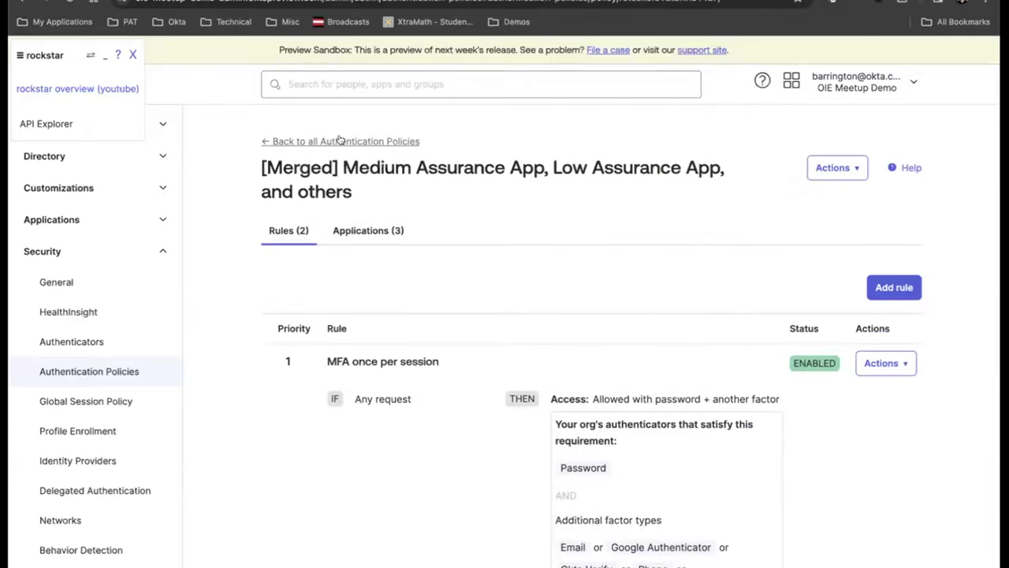
left_click(339, 140)
scroll(363, 381, "down", 6)
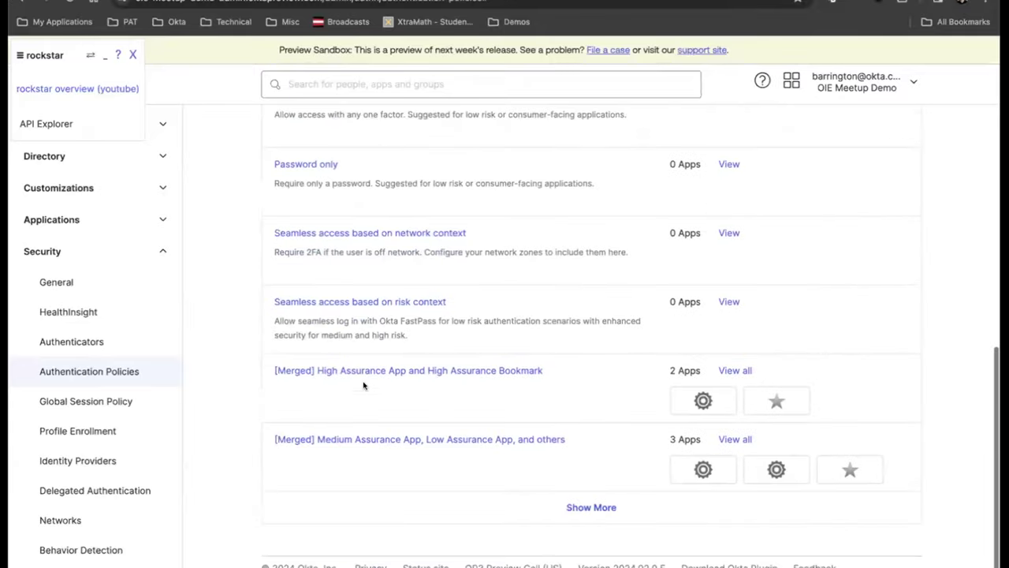
scroll(386, 366, "up", 3)
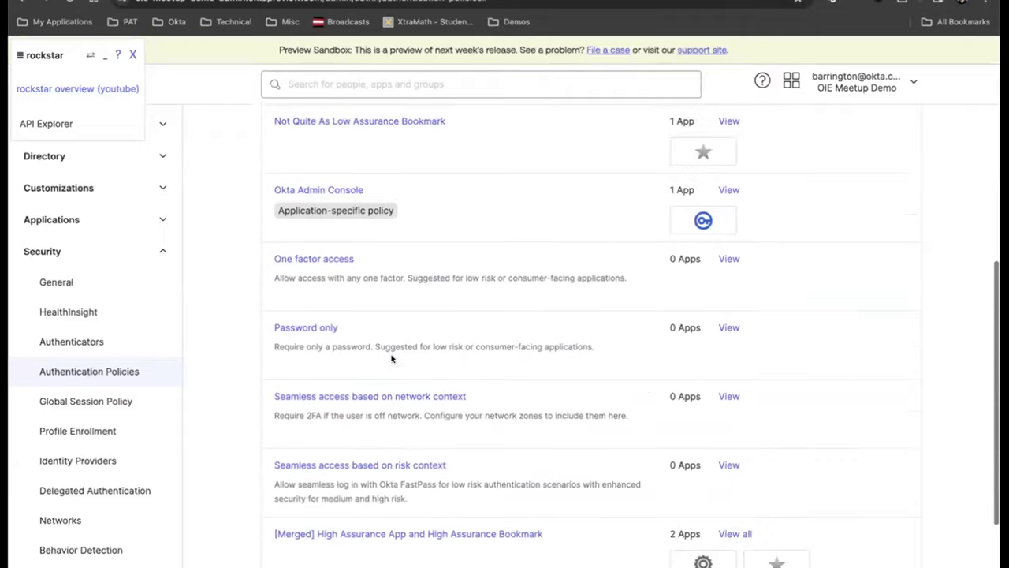
scroll(391, 354, "up", 1)
scroll(383, 315, "down", 4)
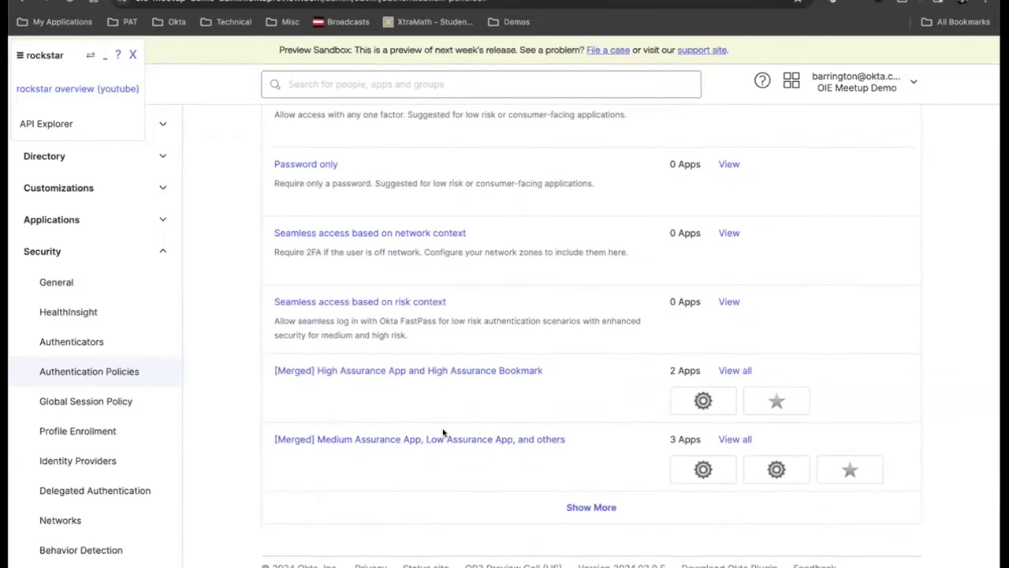
left_click(445, 441)
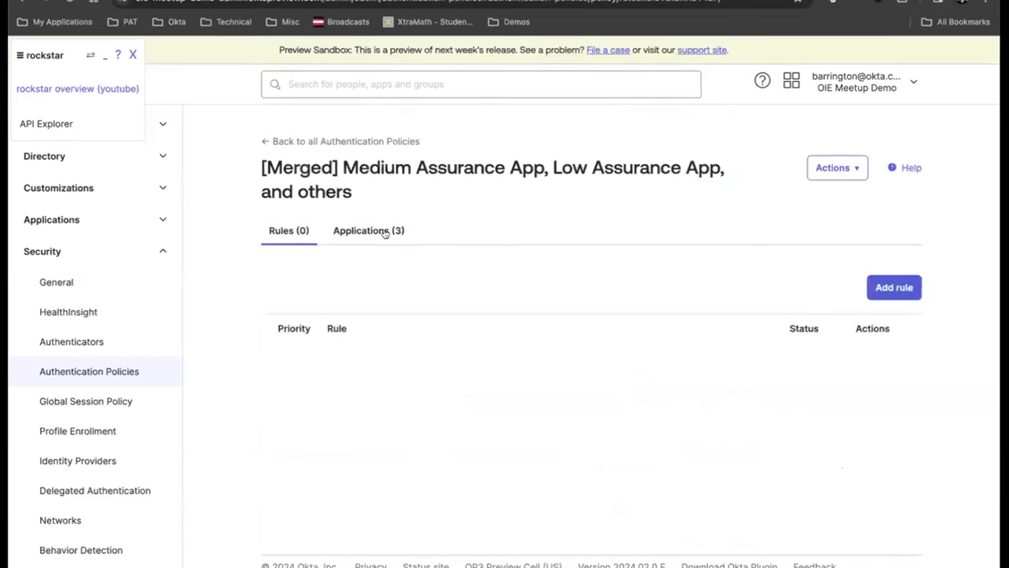
left_click(393, 235)
scroll(489, 387, "down", 1)
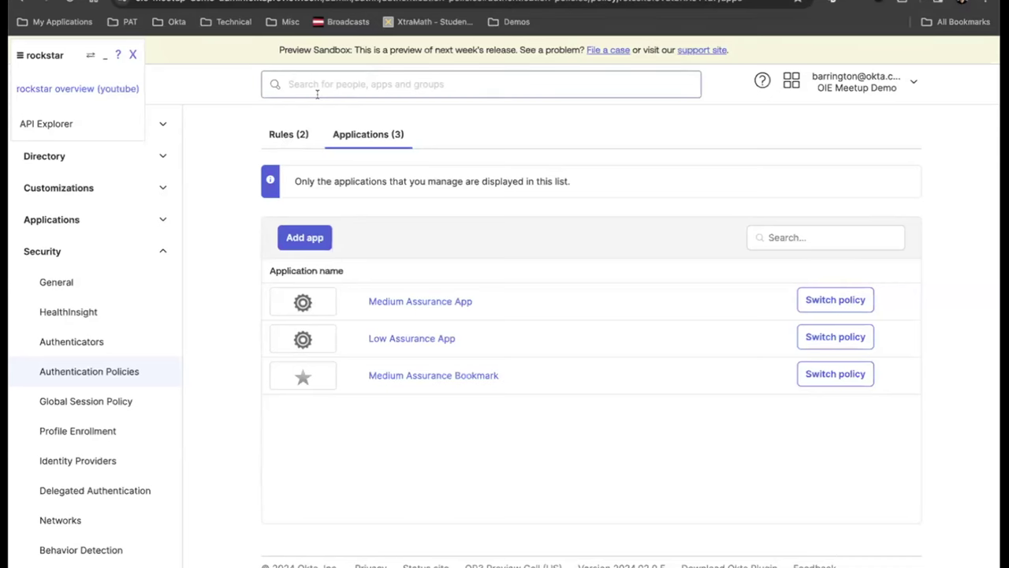
scroll(342, 223, "up", 3)
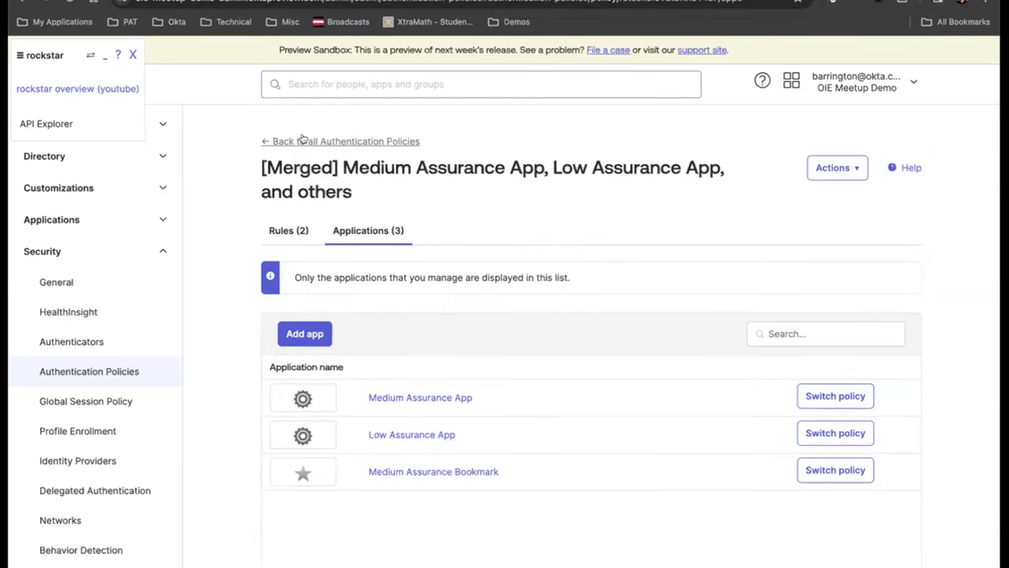
Step: Return to the authentication policies list and open the Not Quite As Low Assurance Bookmark policy to view its rules
left_click(305, 139)
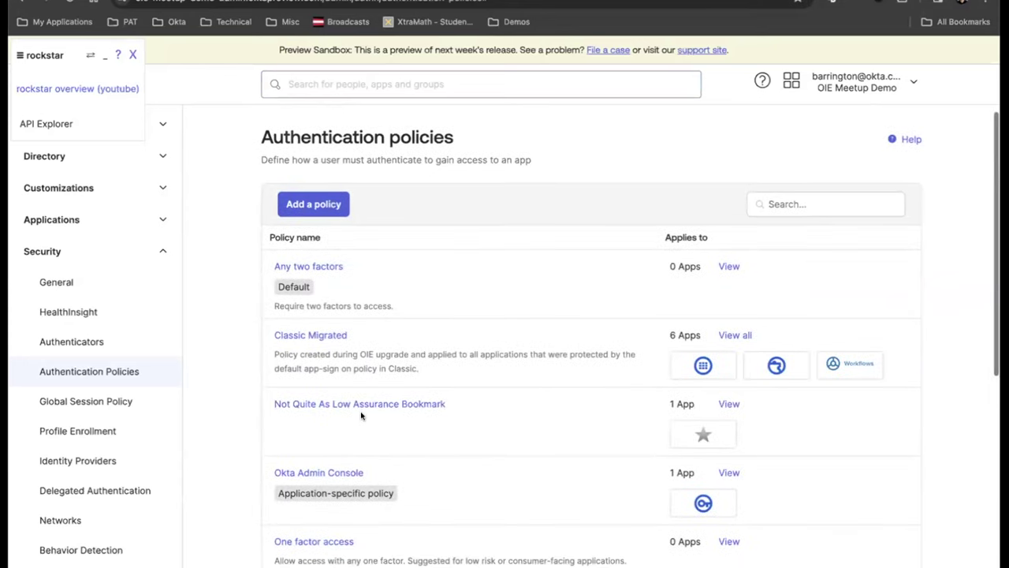
left_click(367, 405)
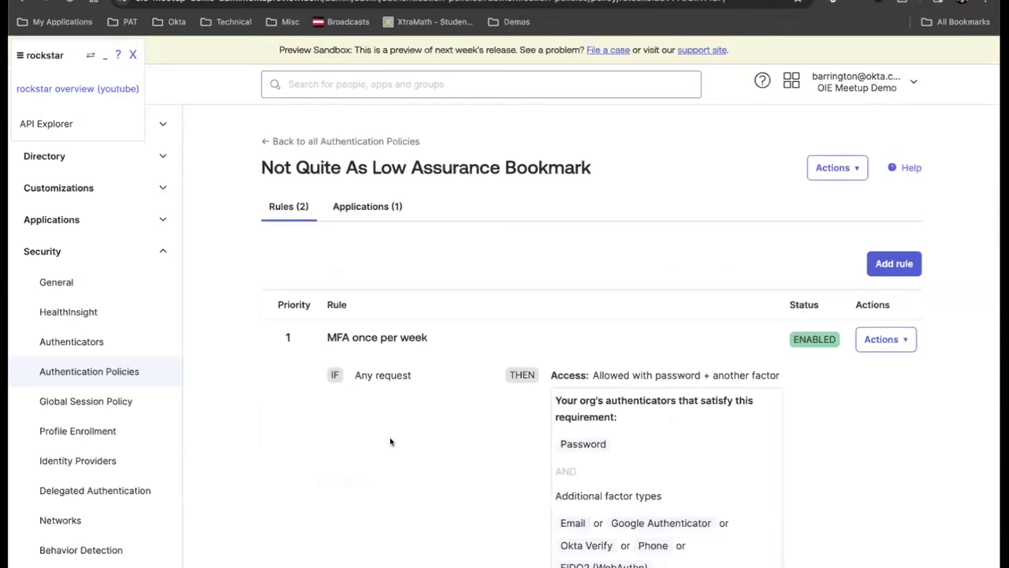
scroll(444, 473, "down", 3)
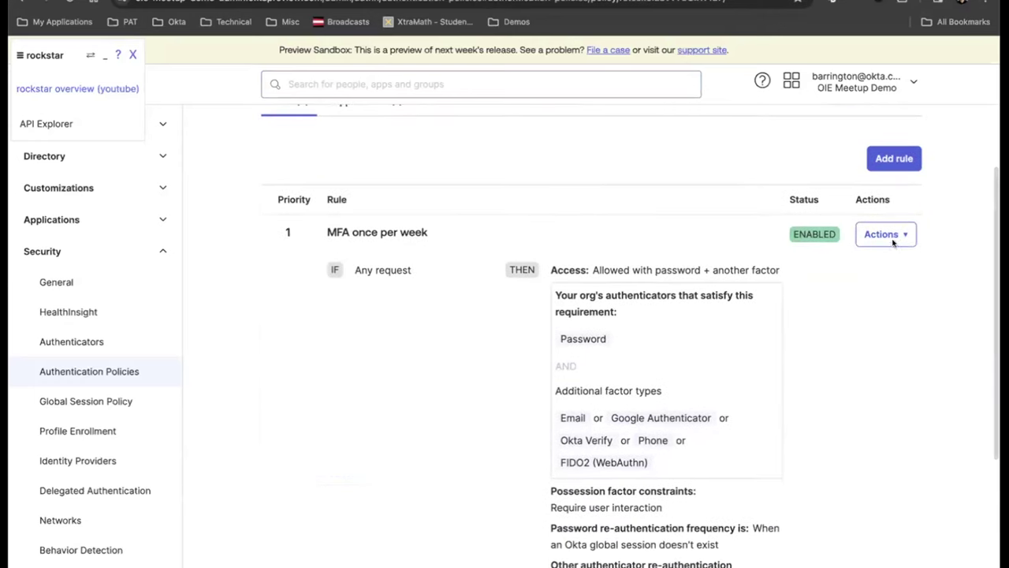
Step: Open the MFA once per week rule and review its password and additional-factor prompt frequency settings without changes
left_click(887, 235)
left_click(877, 261)
scroll(422, 444, "down", 2)
scroll(421, 444, "down", 10)
scroll(421, 444, "down", 4)
left_click(454, 442)
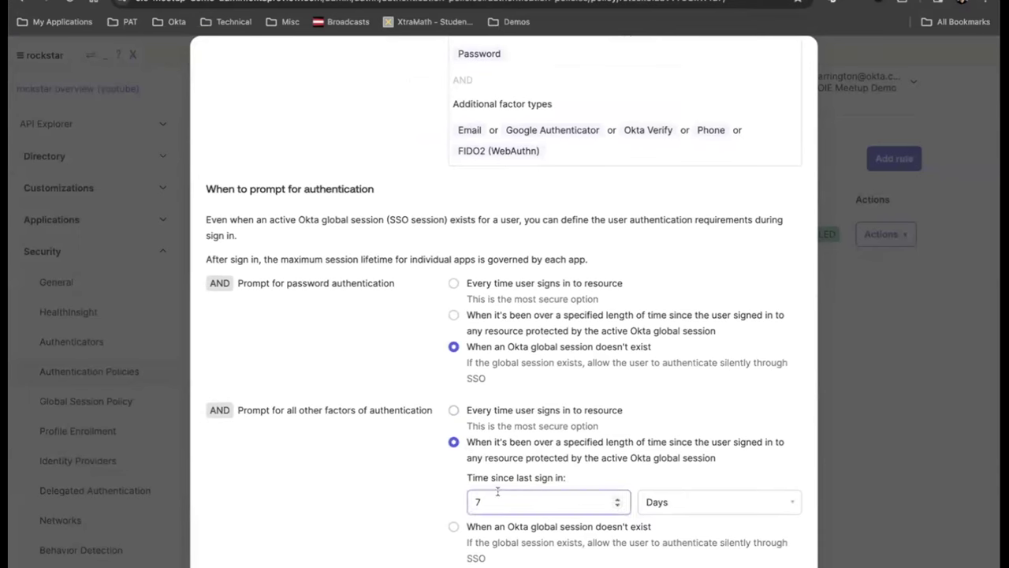
scroll(469, 488, "down", 1)
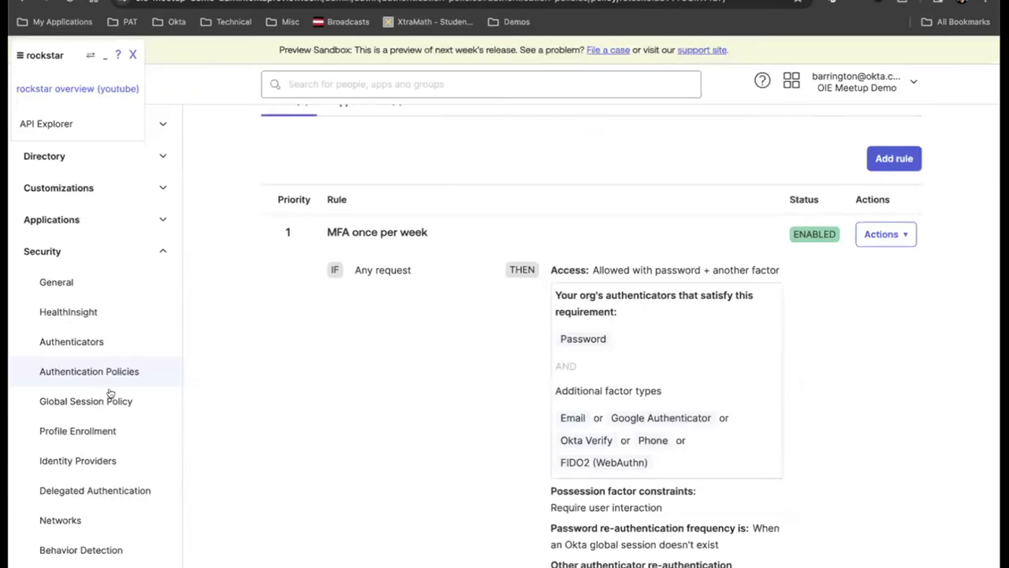
Step: Look through the remaining configuration sections available under Security
scroll(110, 393, "down", 3)
scroll(110, 393, "down", 2)
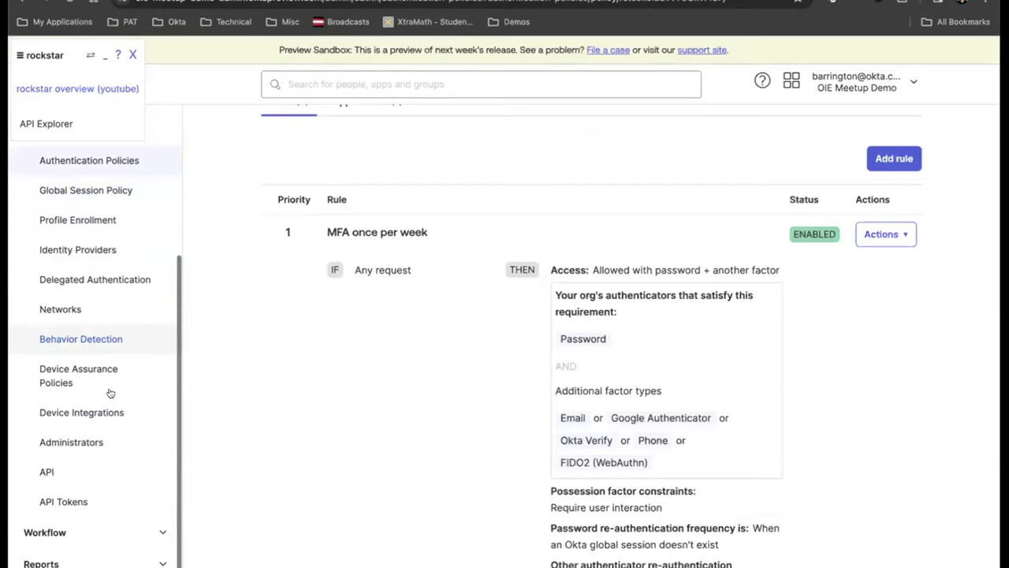